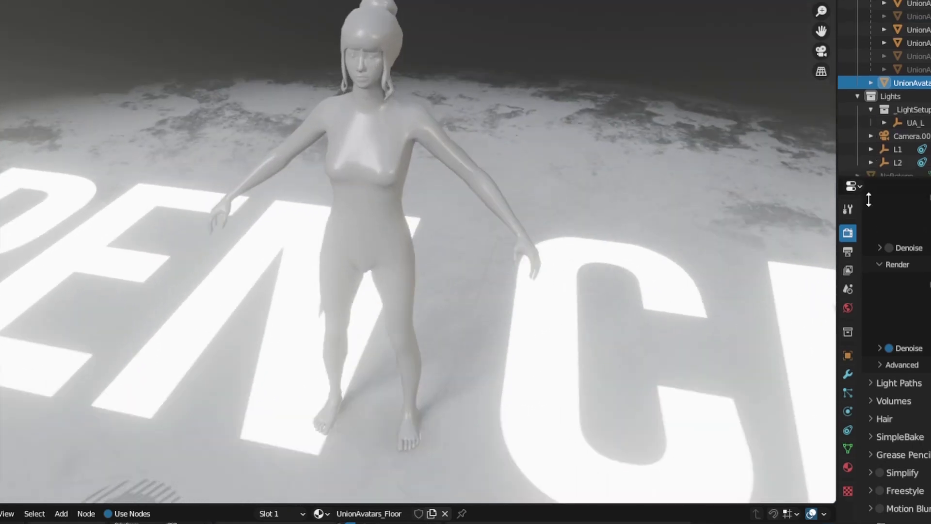
Step: Select the avatar's body mesh and show the viewport overlays so its armature and floor grid are displayed
left_click(326, 172)
middle_click_drag(325, 170, 369, 212)
key("shift+alt+z")
key("KP_1")
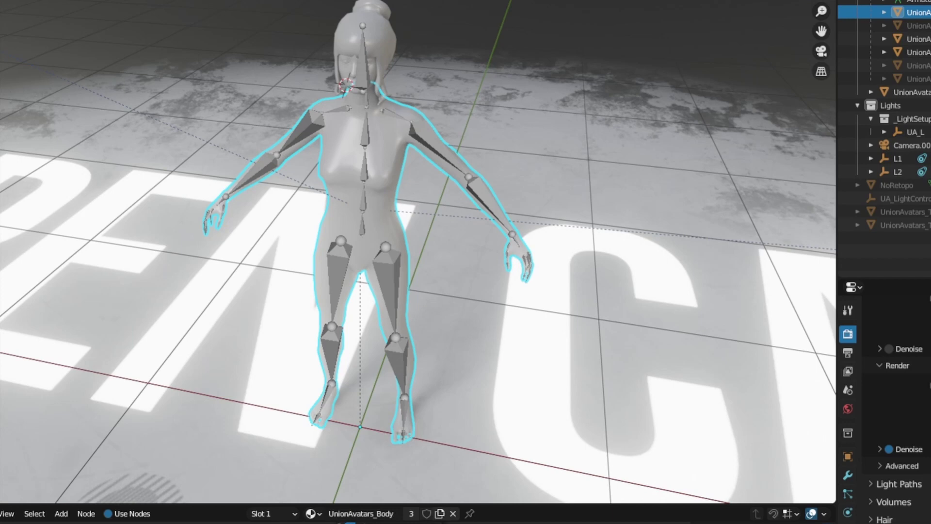
Step: Unhide the NoRetopo outfit on the avatar and select it, leaving its position as it is
left_click(930, 185)
middle_click_drag(524, 228, 554, 200)
left_click(501, 169)
key("g")
middle_click_drag(492, 209, 203, 218)
right_click(461, 233)
middle_click_drag(466, 235, 397, 258)
scroll(397, 258, "up", 2)
Step: Open the NoRetopo outfit in Edit Mode and examine the mesh density around the jacket and sleeve
key("Tab")
scroll(460, 241, "up", 2)
middle_click_drag(459, 241, 448, 171)
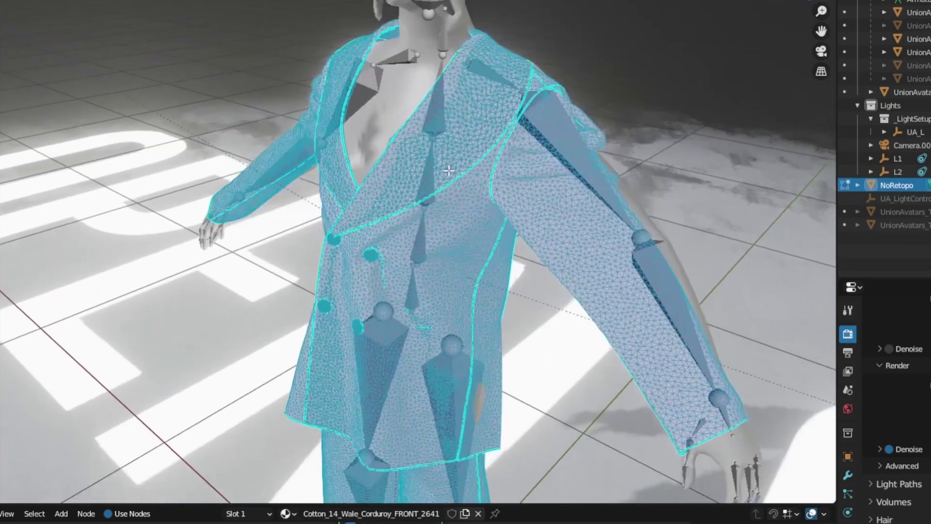
scroll(448, 170, "up", 3)
scroll(437, 187, "down", 2)
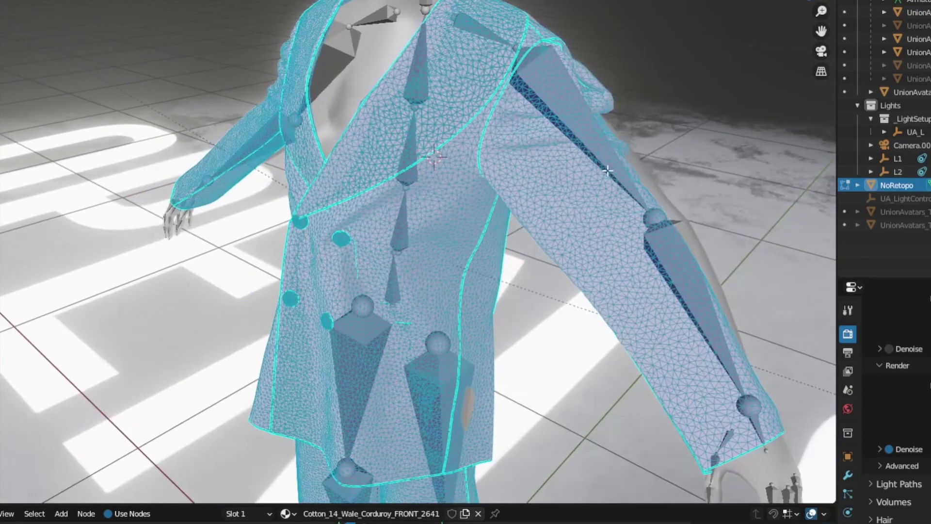
scroll(408, 167, "down", 2)
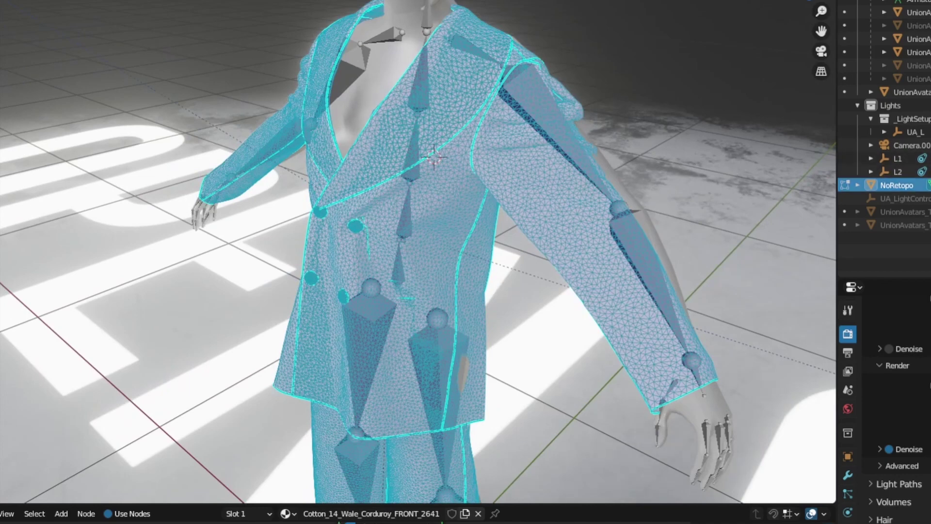
Step: Hide the NoRetopo outfit and unhide the two low-poly garment meshes listed at the end of the scene collection
left_click(930, 185)
left_click(930, 211)
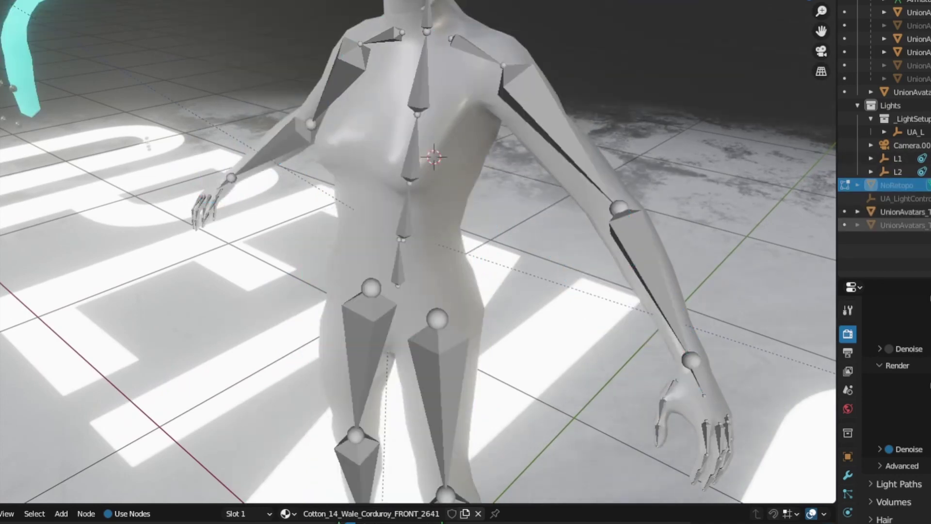
left_click(929, 225)
scroll(440, 160, "down", 2)
middle_click_drag(441, 160, 572, 220, "shift")
scroll(228, 83, "up", 5)
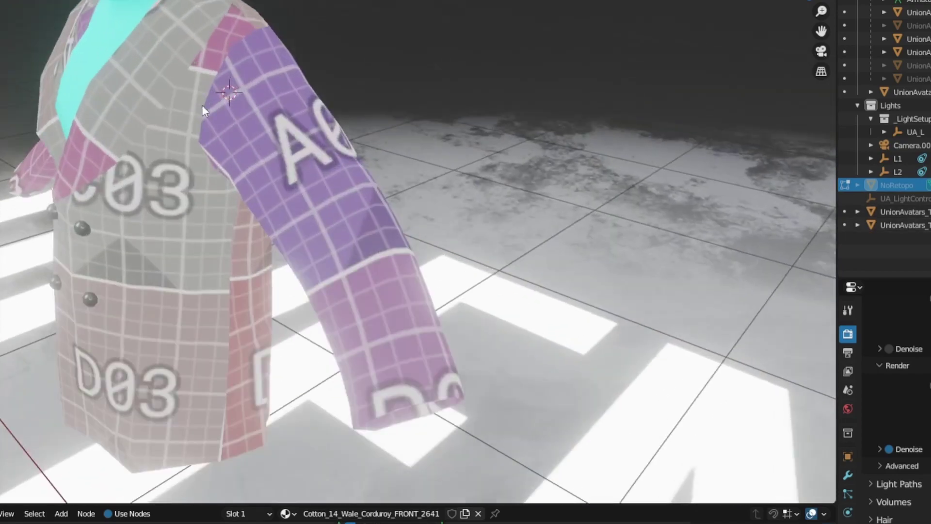
Step: Switch to the low-poly jacket in Edit Mode and examine its topology and seams
key("Tab")
left_click(188, 133)
scroll(187, 133, "down", 1)
key("Tab")
middle_click_drag(173, 151, 268, 157)
scroll(311, 152, "up", 2)
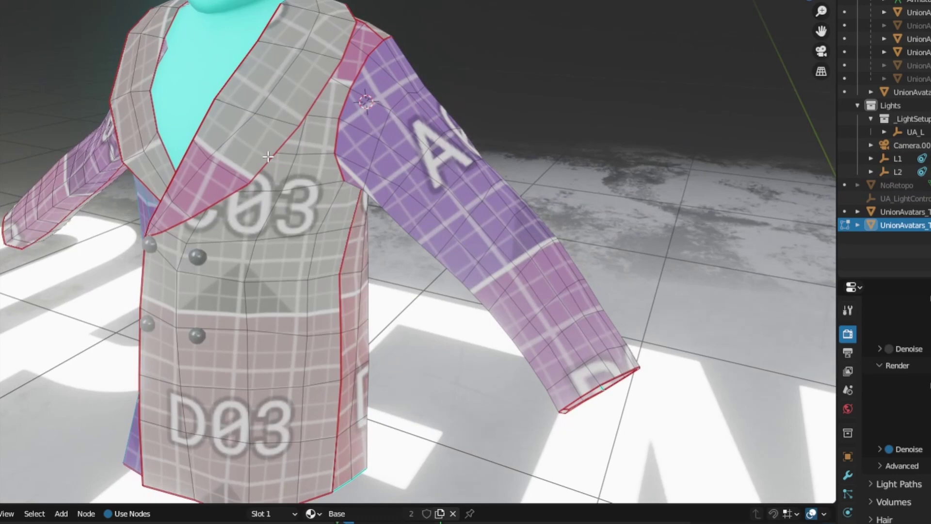
scroll(268, 156, "down", 2)
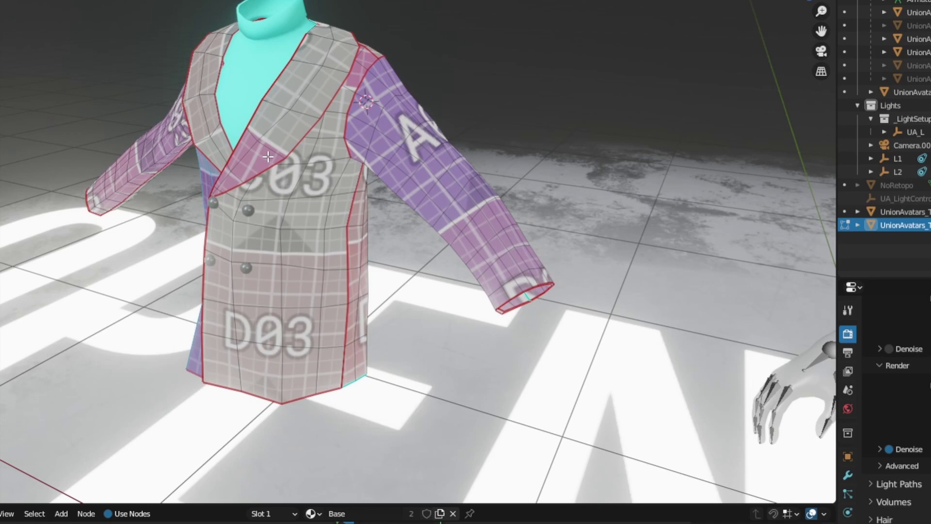
middle_click_drag(268, 156, 246, 134)
scroll(302, 144, "up", 2)
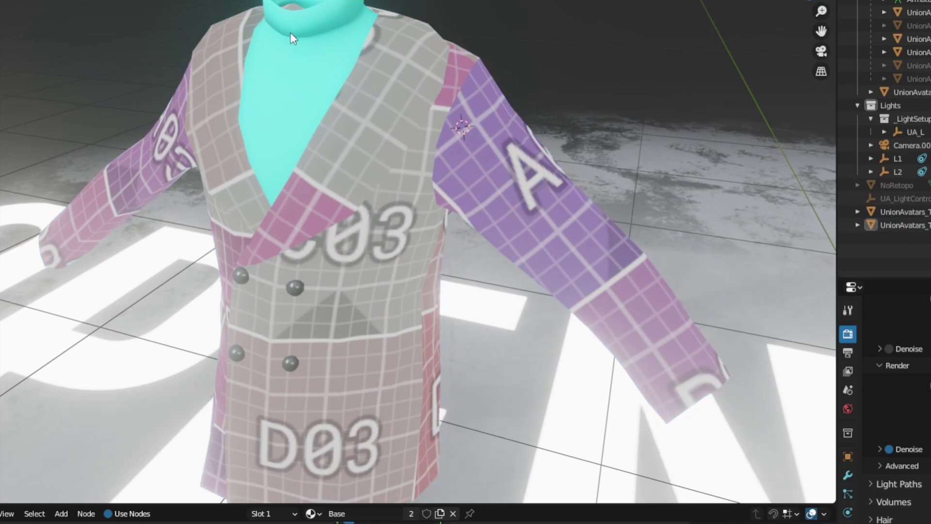
Step: Select the turtleneck mesh and display its material slots, enlarging the Properties editor to give the list more room
left_click(290, 33)
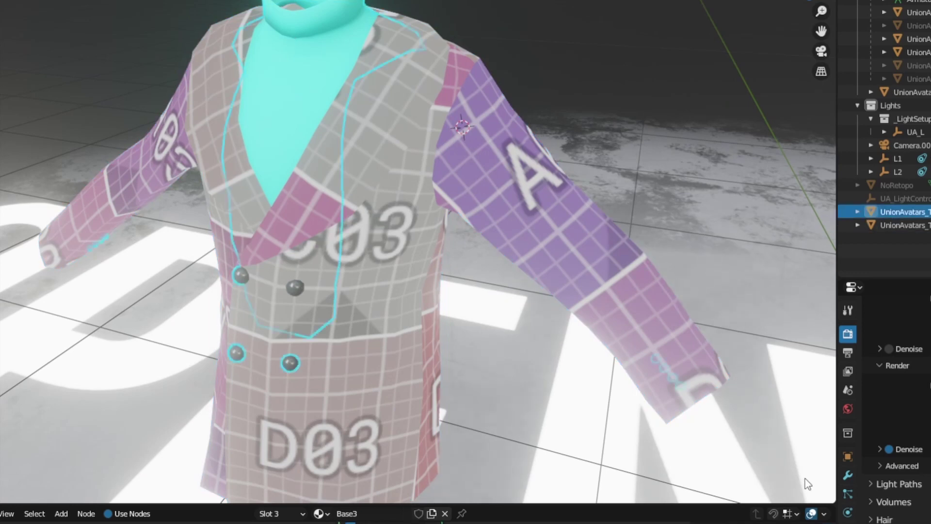
left_click(848, 523)
scroll(893, 394, "up", 4)
middle_click_drag(441, 127, 408, 114, "shift")
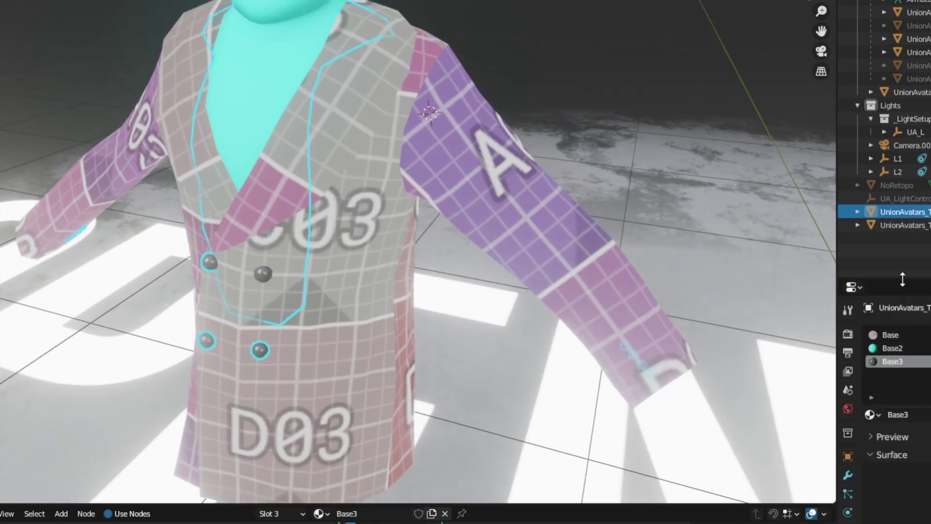
left_click_drag(903, 278, 904, 240)
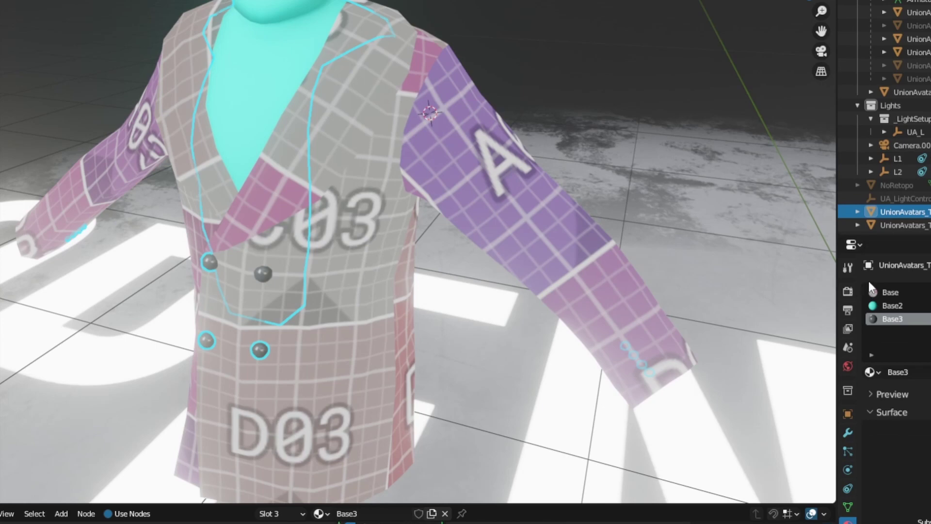
Step: Go through the turtleneck mesh's material slots Base, Base2 and Base3
left_click(893, 293)
left_click(901, 305)
left_click(910, 317)
left_click(909, 296)
left_click(906, 315)
Step: Merge the node editor area into the 3D viewport and make Base2 the active material slot
right_click(519, 504)
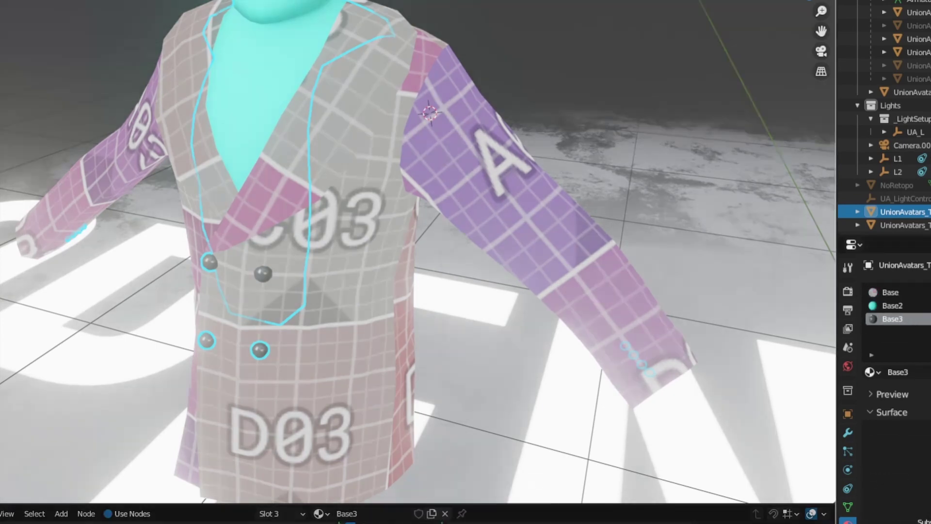
left_click(521, 517)
left_click(918, 305)
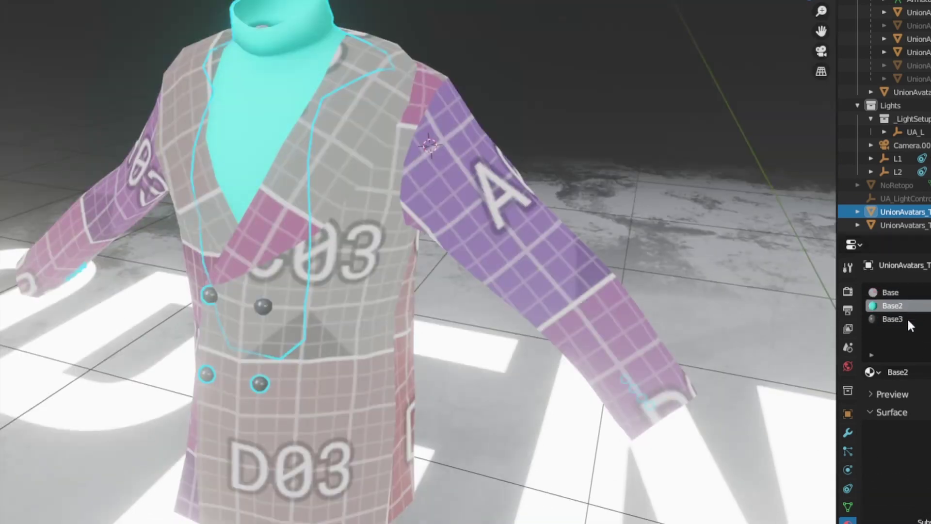
Step: Select the low-poly jacket and check its material slot list against the checker texture on the model
middle_click_drag(443, 213, 388, 231)
left_click(414, 145)
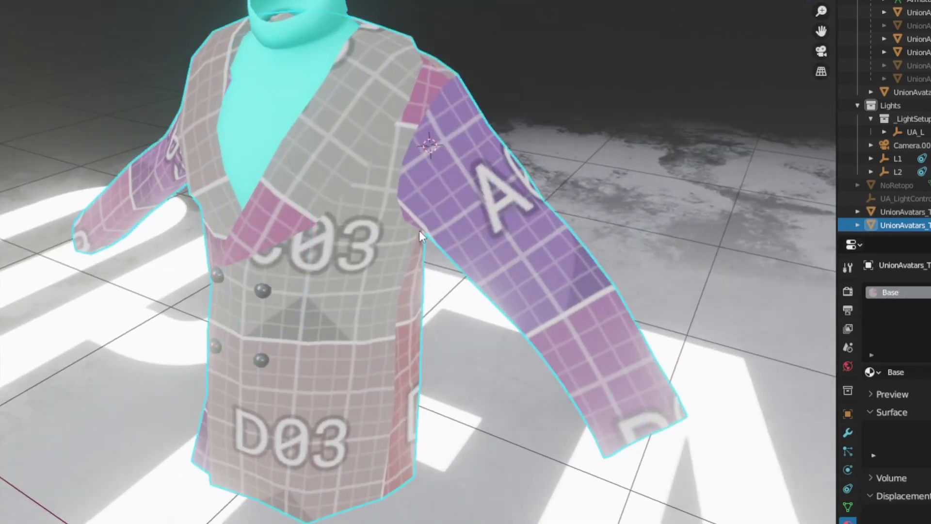
scroll(415, 230, "up", 1)
scroll(411, 229, "down", 5)
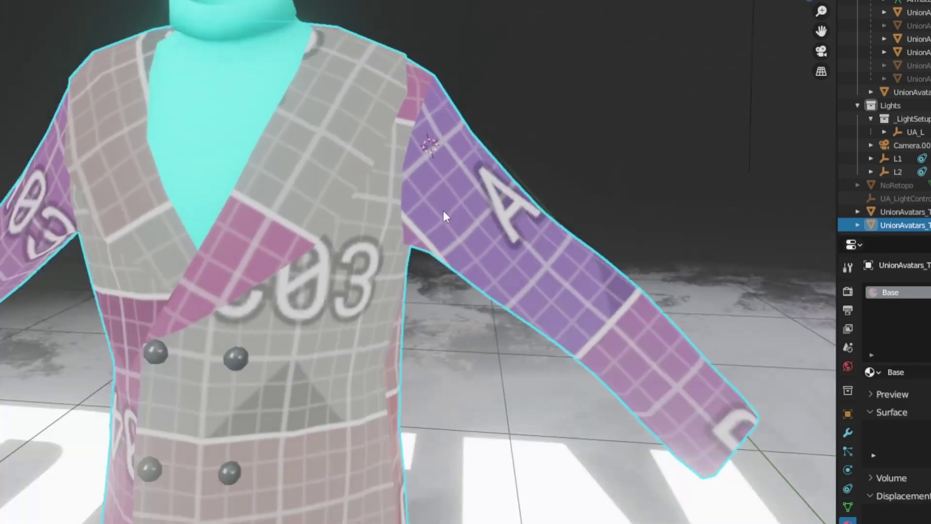
scroll(368, 228, "up", 5)
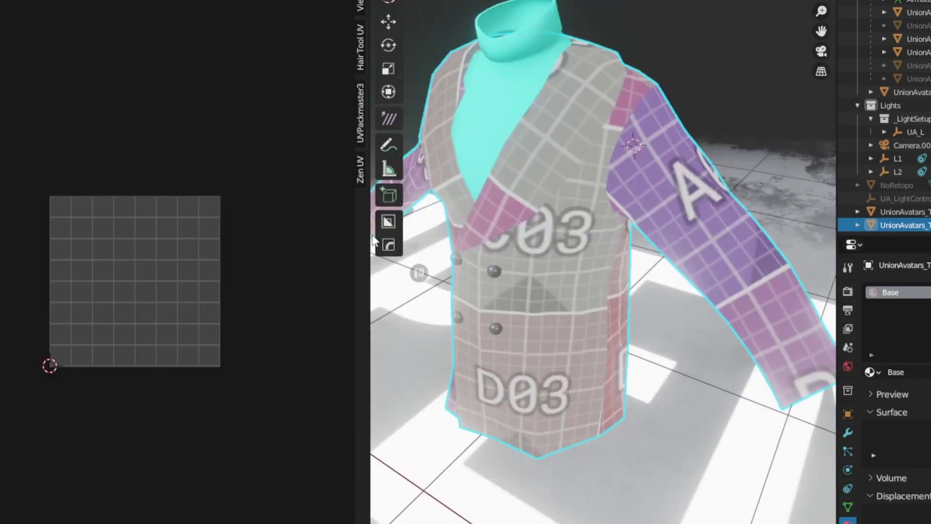
Step: Put the jacket in Edit Mode and select all its geometry to display its full UV layout in the UV editor
key("Tab")
left_click_drag(367, 244, 254, 241)
middle_click_drag(526, 257, 427, 228)
middle_click_drag(492, 248, 557, 225)
key("a")
middle_click_drag(466, 230, 510, 228)
scroll(42, 266, "down", 1)
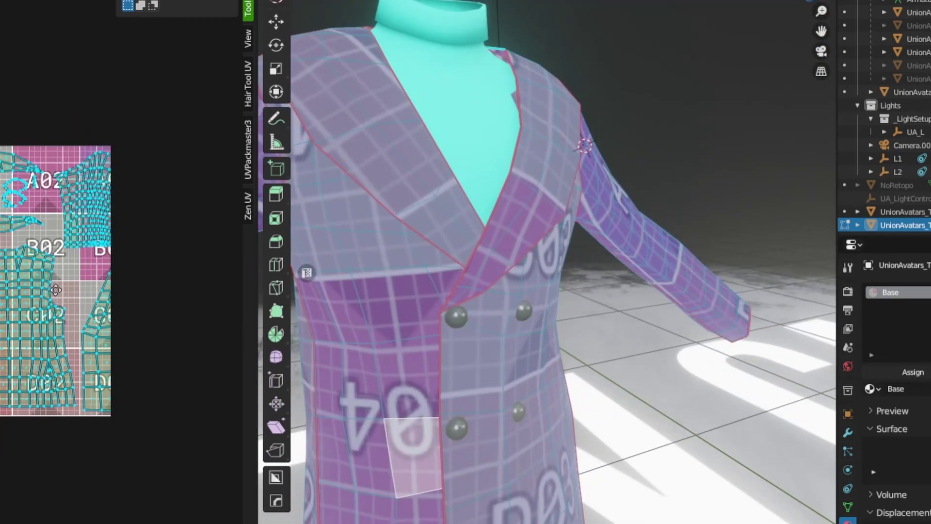
Step: Widen the UV editor and examine how the jacket's UV islands are laid out on the checker texture
middle_click_drag(52, 268, 119, 283)
left_click_drag(255, 315, 425, 316)
scroll(165, 326, "up", 3)
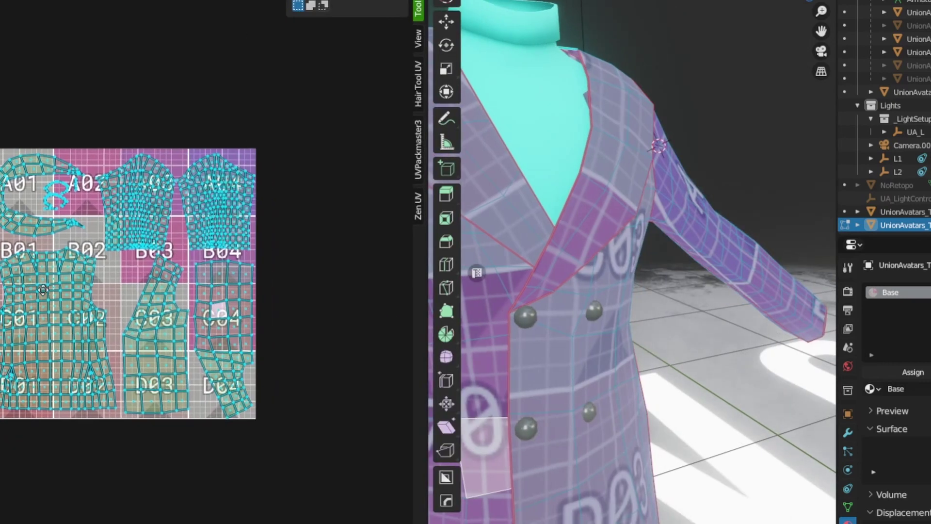
middle_click_drag(166, 326, 168, 343)
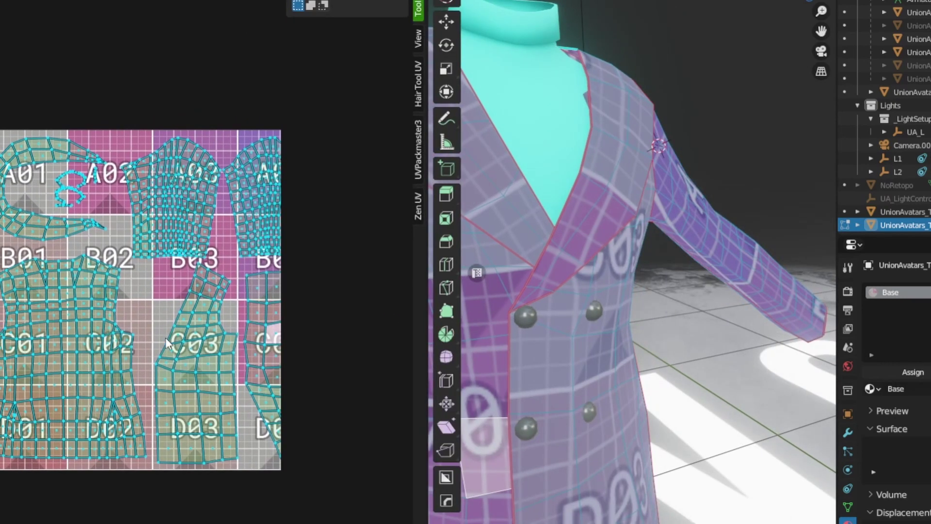
scroll(488, 260, "down", 3)
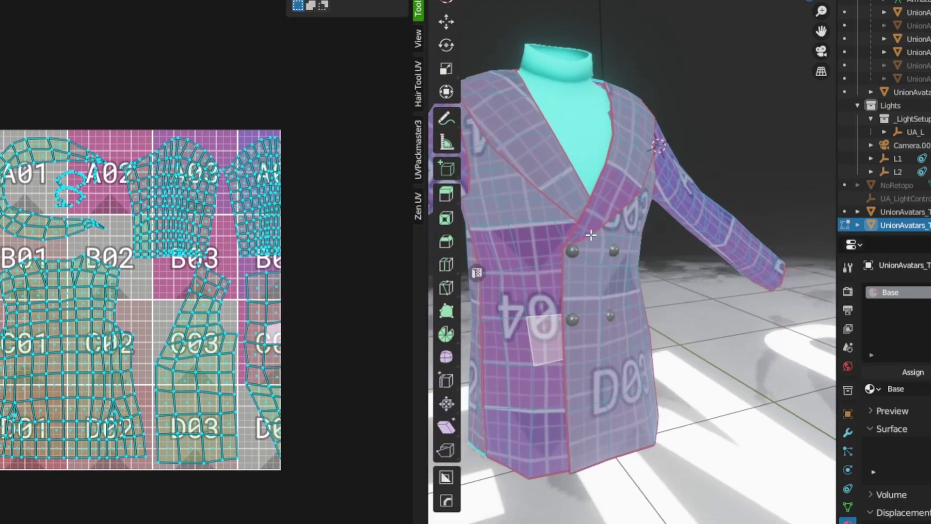
Step: Close the UV editor area and give its space back to the 3D viewport
key("Tab")
left_click_drag(367, 260, 202, 261)
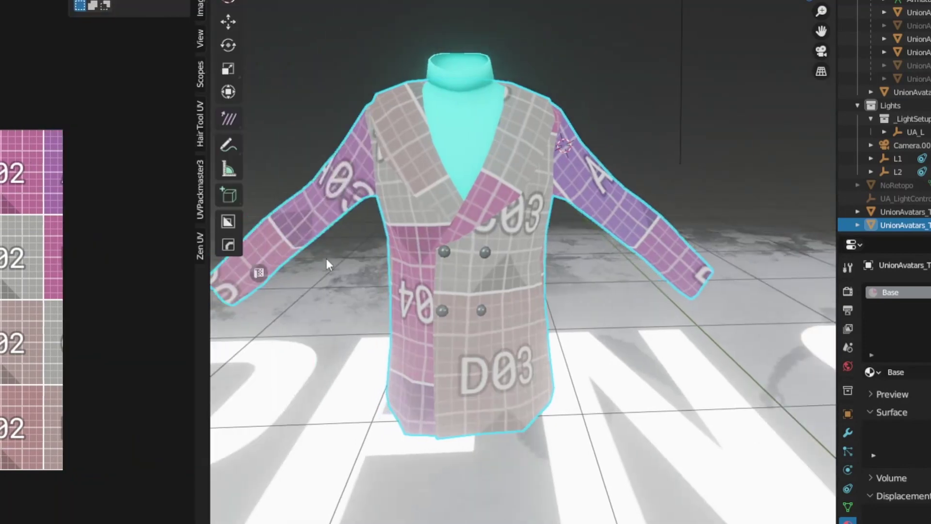
key("Tab")
scroll(485, 252, "down", 4)
key("Tab")
middle_click_drag(712, 218, 543, 279)
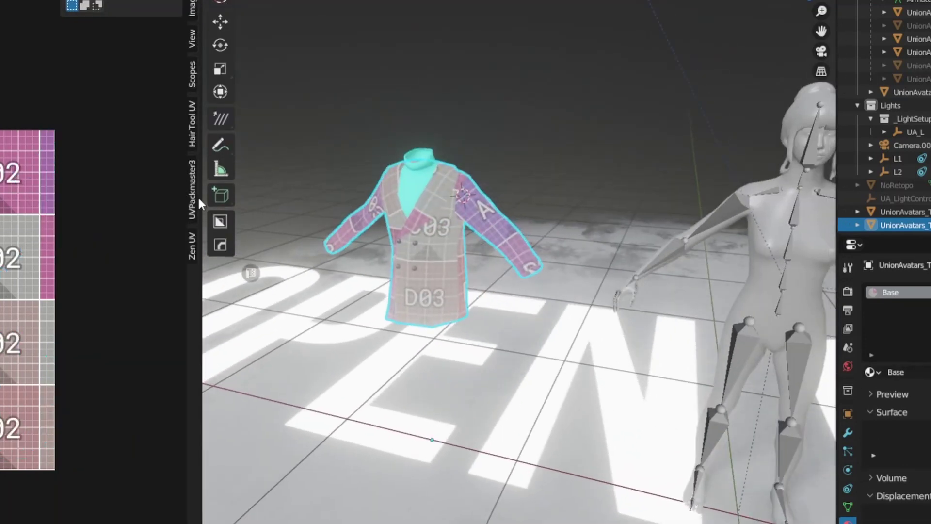
left_click_drag(203, 266, 141, 264)
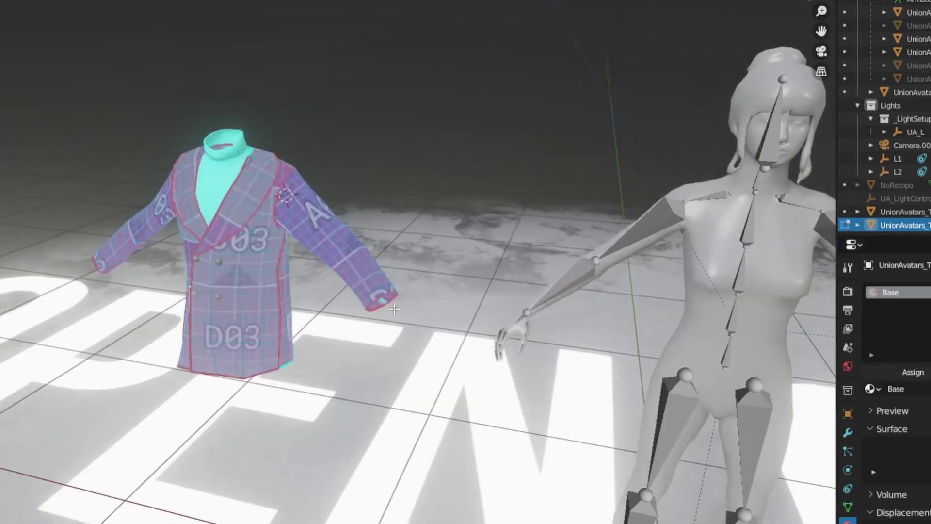
Step: Try to move the low-poly jacket away from the turtleneck piece
scroll(486, 281, "down", 3)
middle_click_drag(486, 282, 353, 271, "shift")
key("Tab")
key("Tab")
key("Tab")
key("Tab")
key("Tab")
key("g")
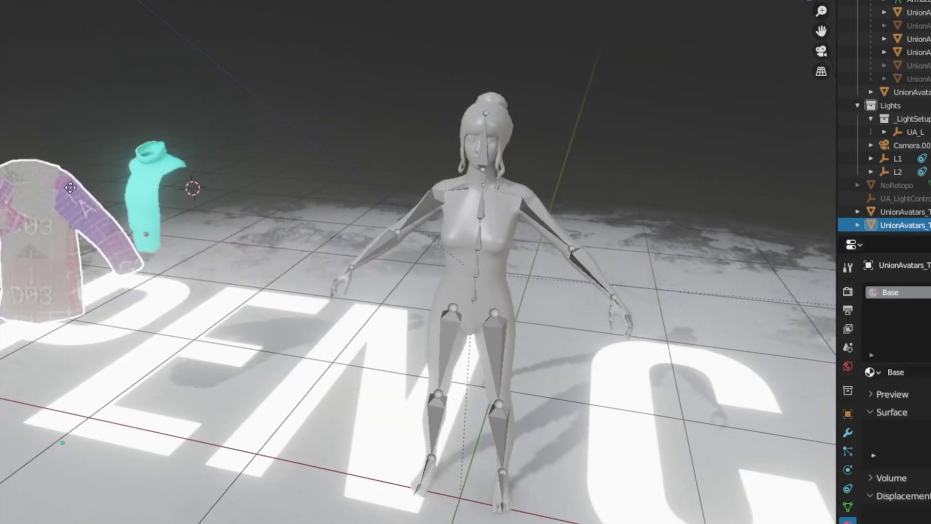
right_click(146, 125)
Step: Hide the low-poly jacket and turtleneck and unhide the rigged avatar's three hidden clothing meshes
key("h")
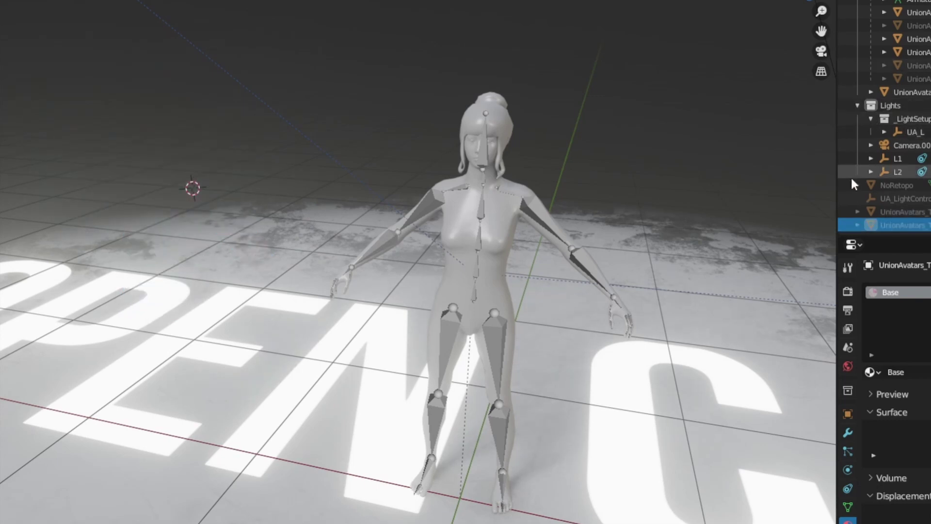
left_click(930, 25)
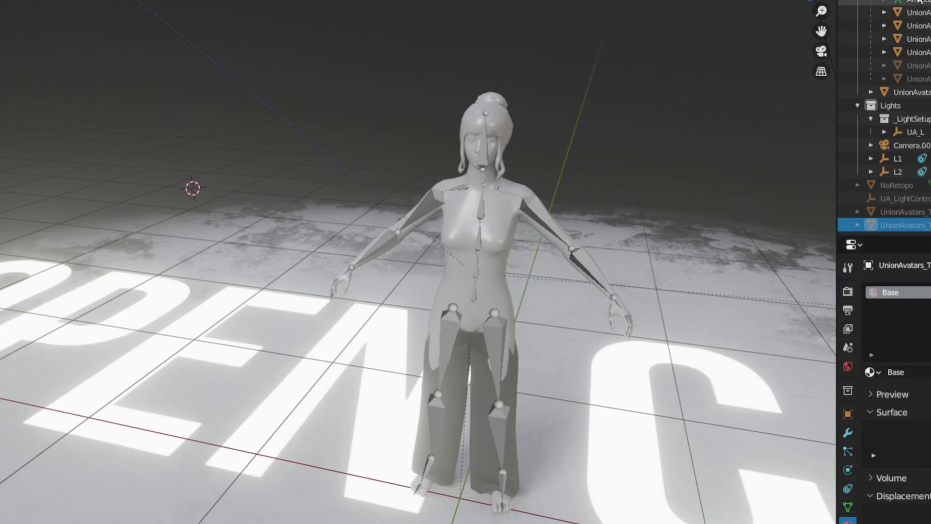
left_click(929, 66)
left_click(929, 79)
Step: Select the UnionAvatars_Top jacket worn by the avatar and view the dressed figure in perspective
middle_click_drag(551, 227, 464, 257)
left_click(392, 203)
key("KP_1")
key("KP_5")
key("KP_5")
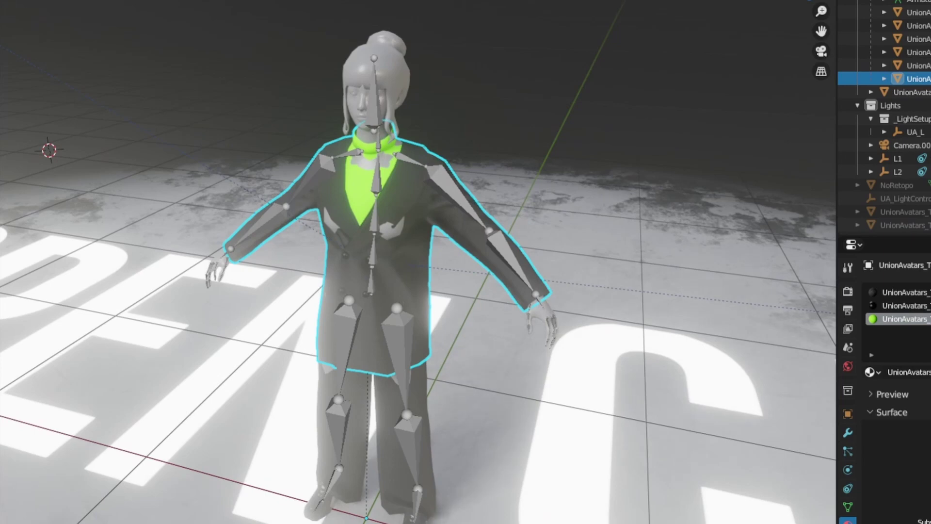
Step: Look through the available file import formats
left_click(0, 0)
mouse_move(1, 91)
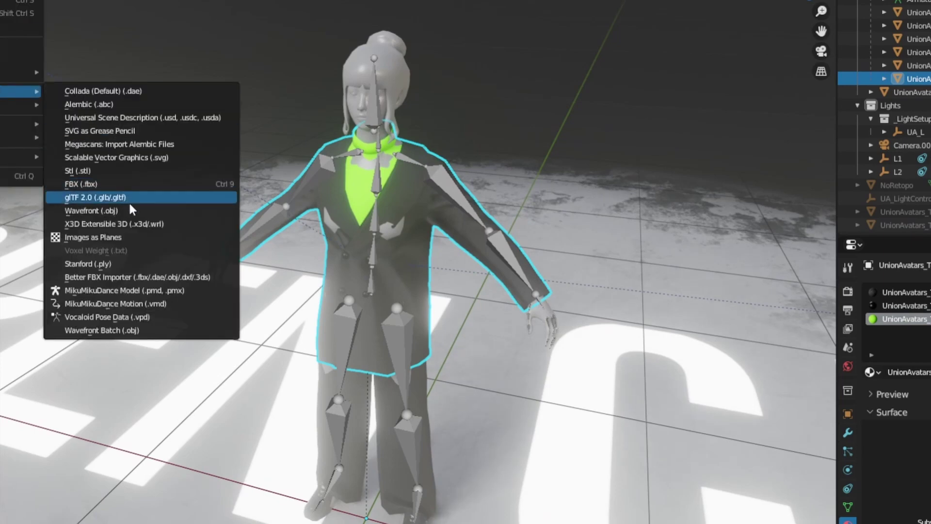
left_click(109, 184)
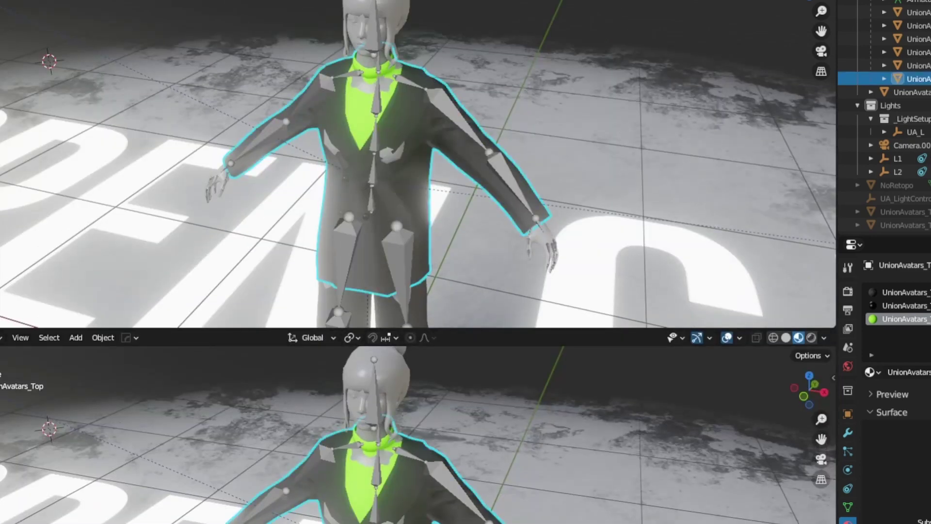
Step: Switch the lower area to the Shader Editor and display the nodes of the UnionAvatars_Top material, focusing on its base color texture
left_click(1, 338)
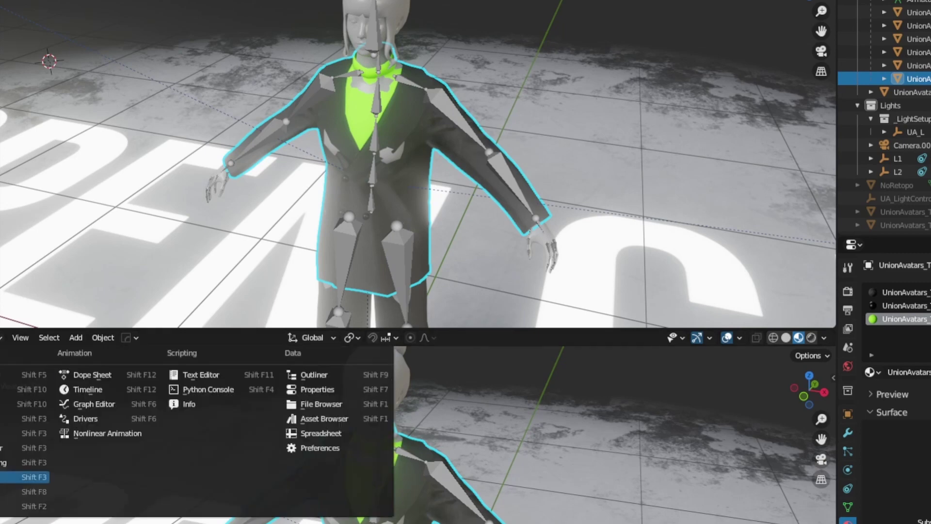
left_click(5, 476)
middle_click_drag(213, 494, 247, 425)
left_click(902, 273)
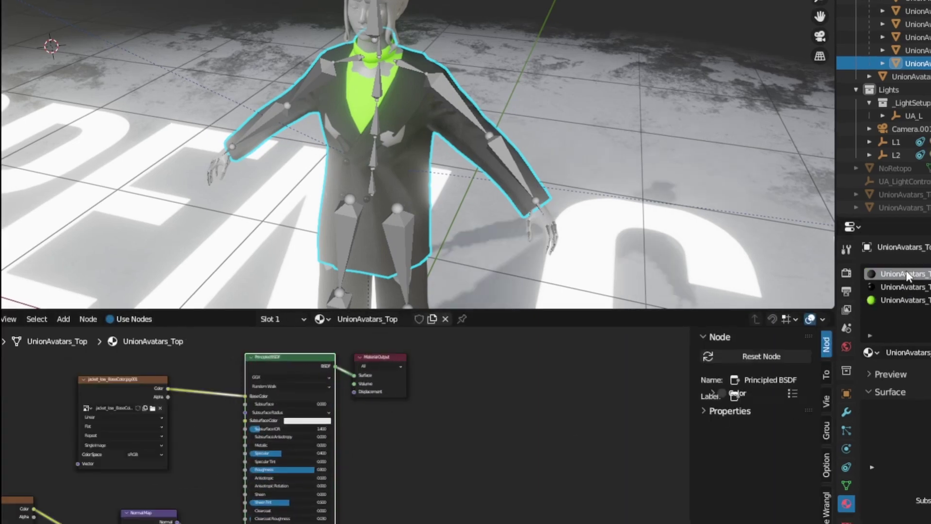
scroll(156, 408, "up", 3)
left_click_drag(35, 508, 137, 508)
middle_click_drag(456, 88, 421, 79)
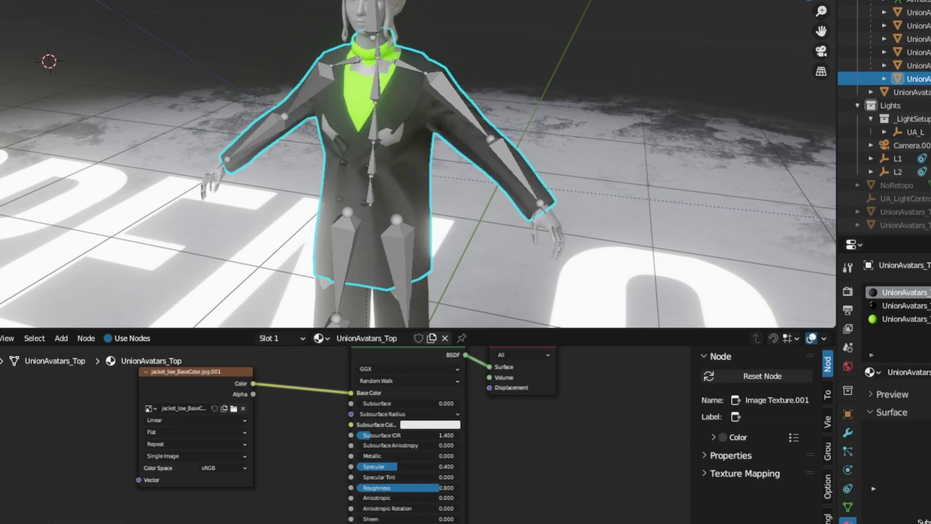
Step: Bring the File Explorer window of the textures folder into view and select all its texture images
left_click_drag(929, 2, 514, 5)
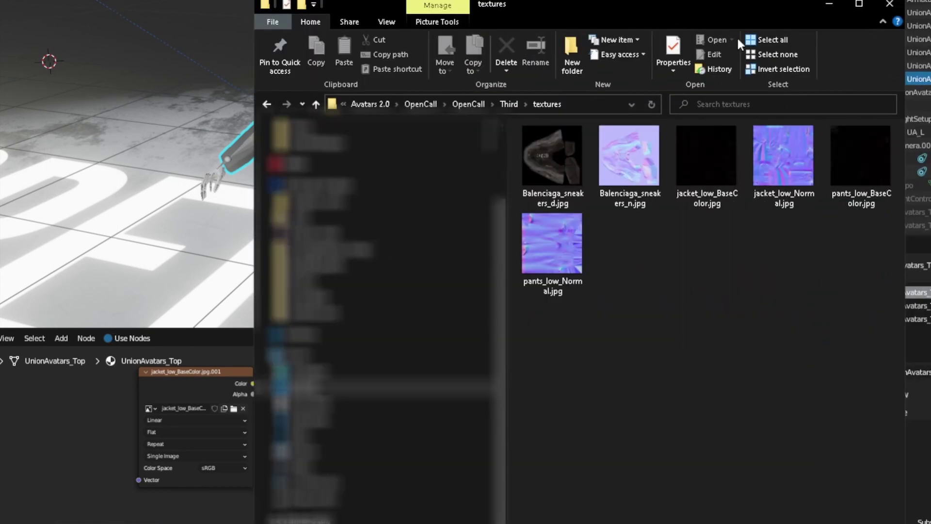
left_click_drag(618, 367, 914, 183)
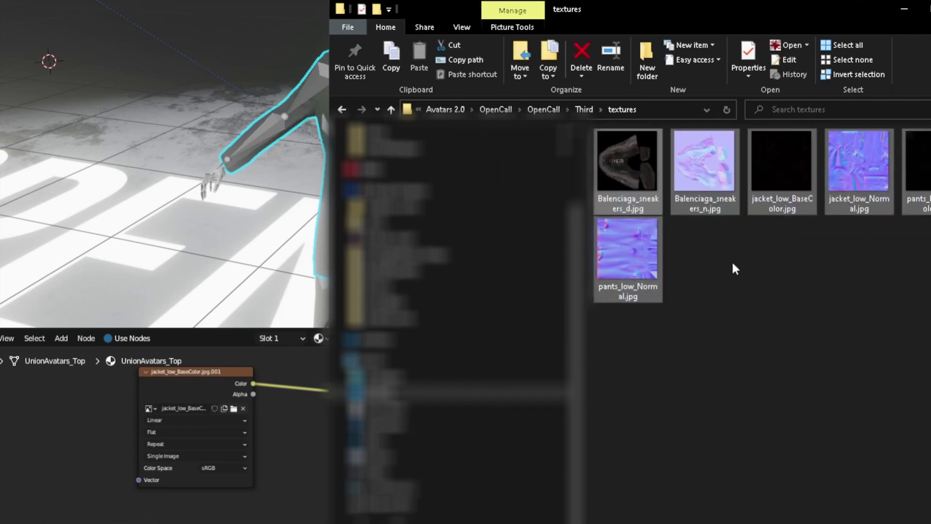
Step: Select only Balenciaga_sneakers_d.jpg in the textures folder and switch back to Blender
left_click(630, 177)
left_click_drag(630, 177, 570, 201)
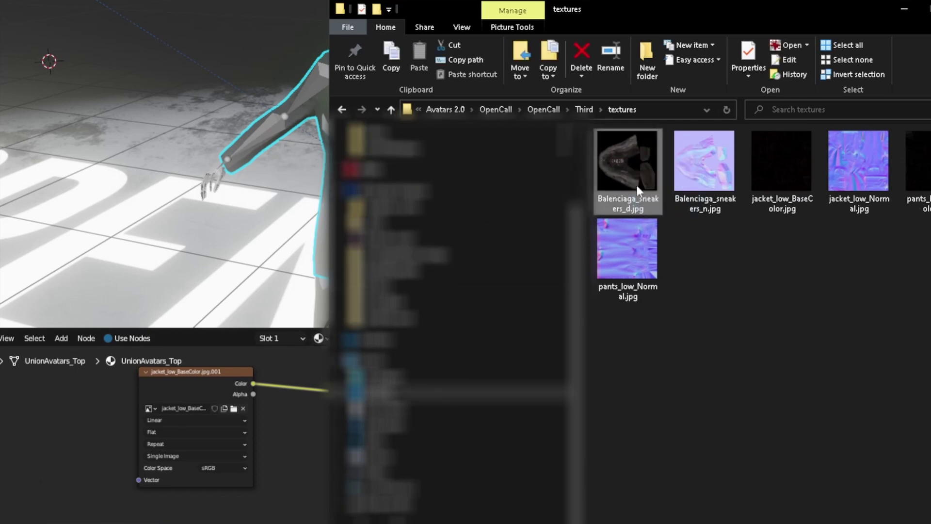
left_click(47, 434)
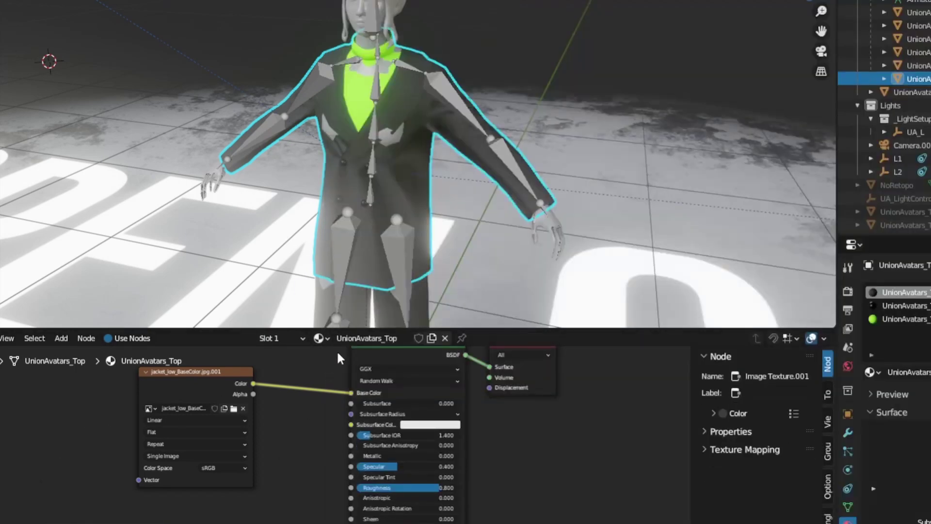
Step: Enlarge the Shader Editor, select all nodes of the UnionAvatars_Top material and frame them
left_click_drag(352, 331, 351, 222)
scroll(278, 403, "down", 1)
middle_click_drag(276, 411, 264, 388)
left_click_drag(55, 265, 523, 455)
left_click_drag(24, 263, 587, 523)
key("Home")
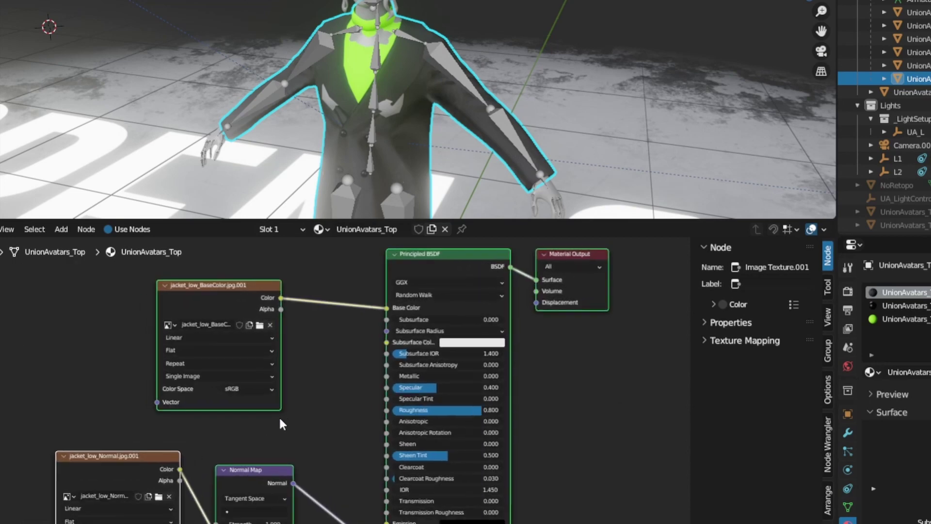
Step: Open the image name of the jacket normal texture node for editing and find the matching jacket_low_Normal.jpg in the textures folder window
scroll(280, 424, "up", 1)
mouse_move(252, 275)
left_mouse_down()
mouse_move(280, 283)
mouse_move(250, 284)
left_mouse_up()
left_click_drag(121, 486, 85, 466)
left_click(116, 476)
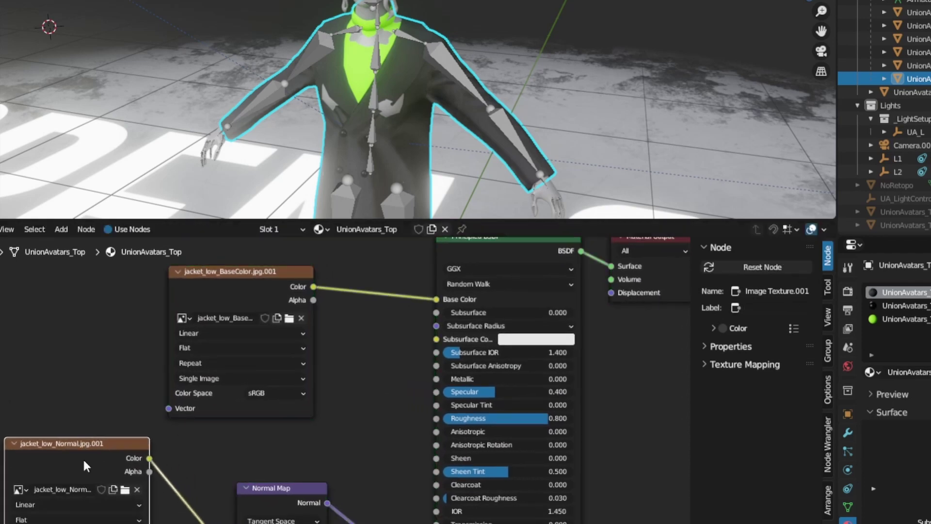
left_click(42, 492)
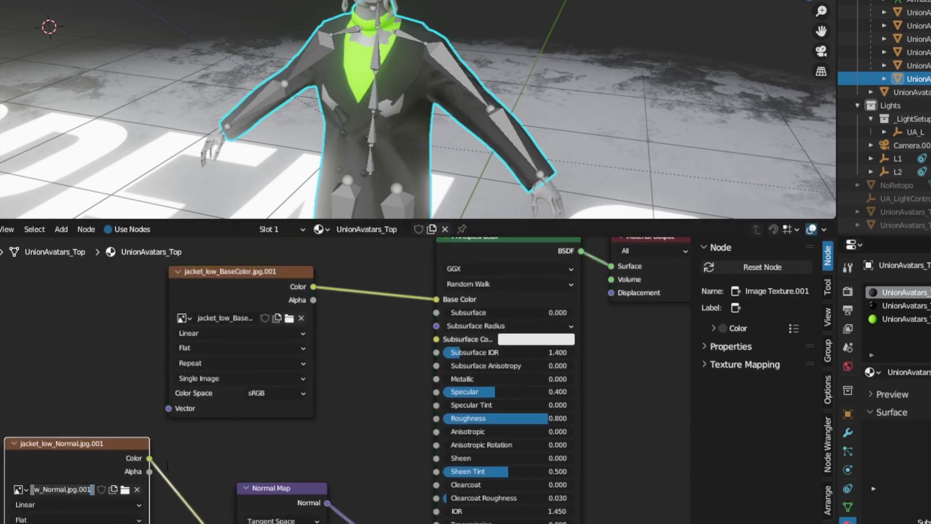
key("alt+Tab")
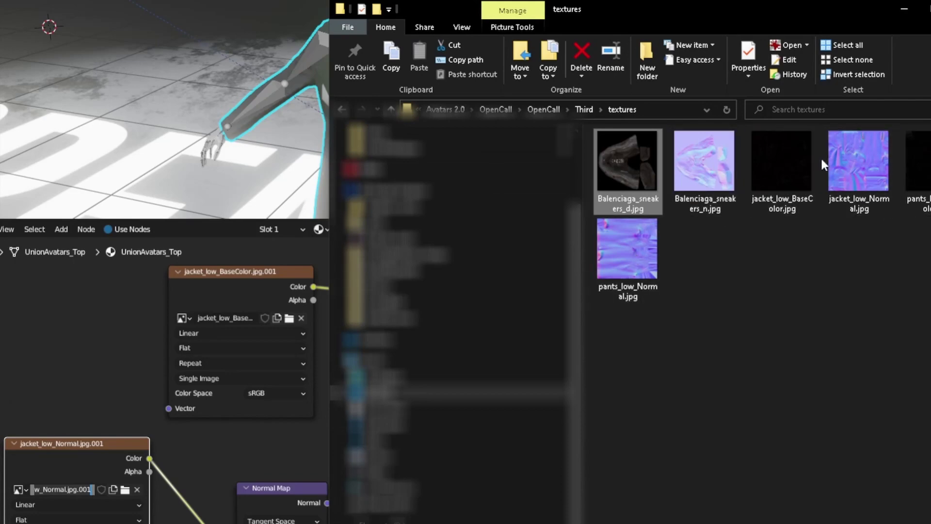
double_click(865, 189)
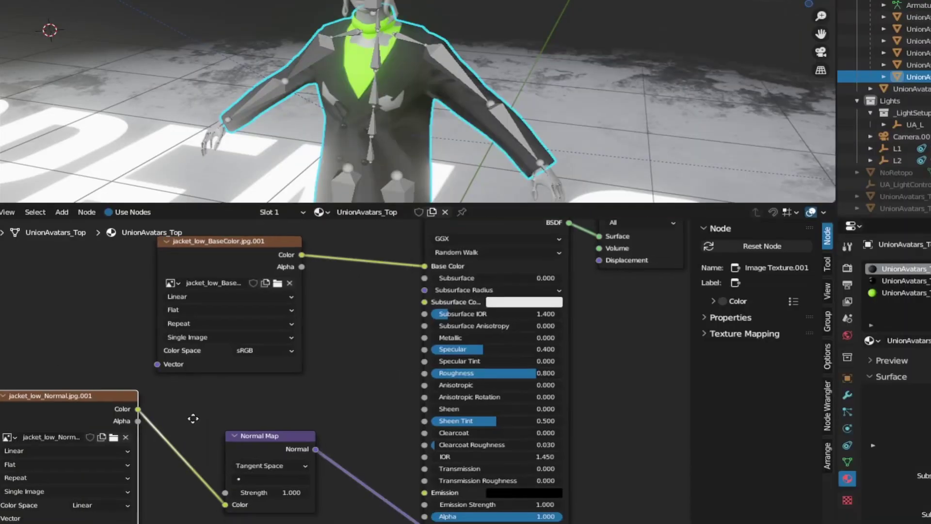
Step: Cut the links from the jacket normal texture to the Normal Map node and on to the Principled BSDF, arranging both nodes closer together
left_click_drag(131, 427, 94, 418)
left_click_drag(251, 419, 216, 402)
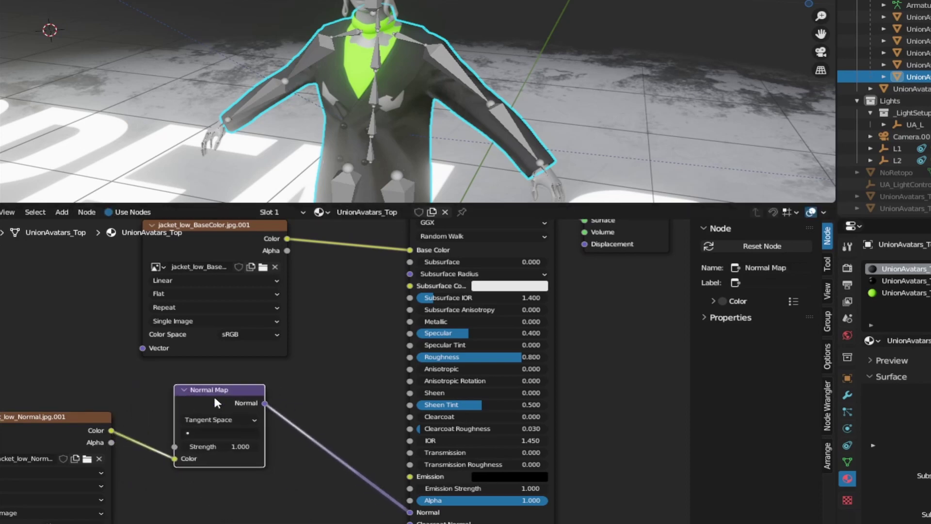
middle_click_drag(214, 398, 218, 384)
right_click_drag(152, 410, 176, 478, "ctrl")
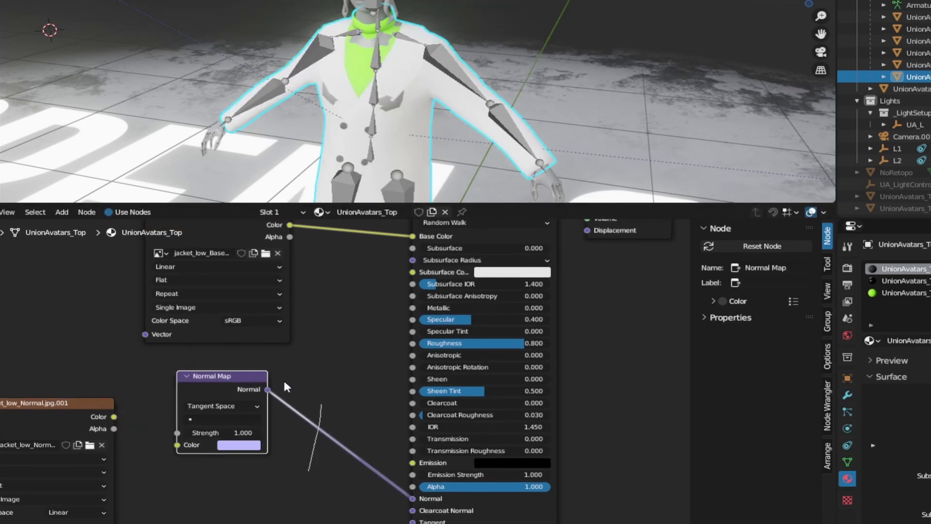
right_click_drag(308, 470, 321, 404, "ctrl")
left_click_drag(238, 383, 266, 390)
middle_click_drag(393, 42, 390, 73)
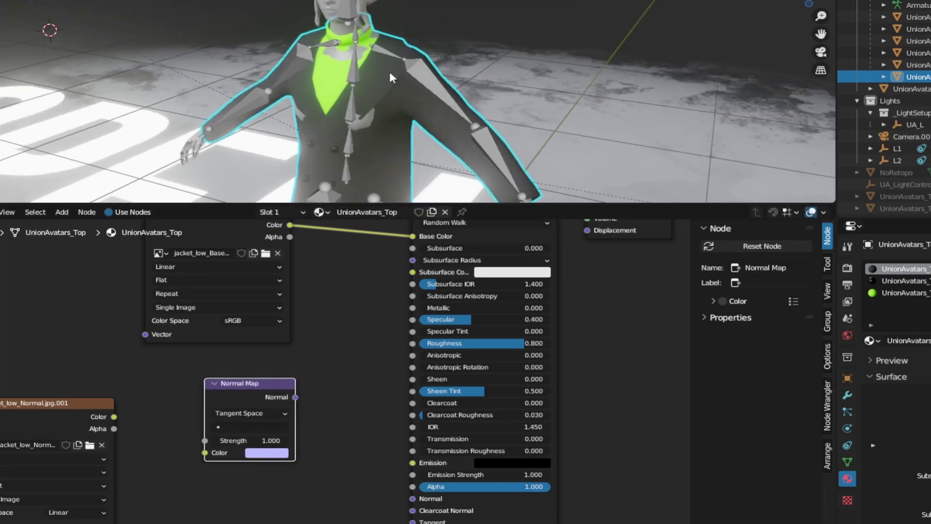
middle_click_drag(296, 376, 311, 369)
left_click_drag(107, 397, 179, 373)
middle_click_drag(296, 356, 292, 397)
Step: Enlarge the 3D Viewport over the Shader Editor and hide the overlays to inspect the jacket without its normal map
scroll(368, 166, "up", 2)
scroll(367, 167, "down", 2)
middle_click_drag(367, 167, 209, 76, "shift")
scroll(360, 113, "down", 3)
middle_click_drag(360, 113, 289, 90)
scroll(270, 136, "up", 2)
left_click_drag(396, 204, 383, 431)
scroll(348, 142, "up", 1)
key("alt+shift+z")
scroll(361, 169, "up", 2)
middle_click_drag(361, 169, 453, 177, "shift")
Step: Reconnect the normal texture's Color to the Normal Map's Color input, and the Normal Map's output to the Principled BSDF's Normal input
middle_click_drag(337, 521, 350, 484)
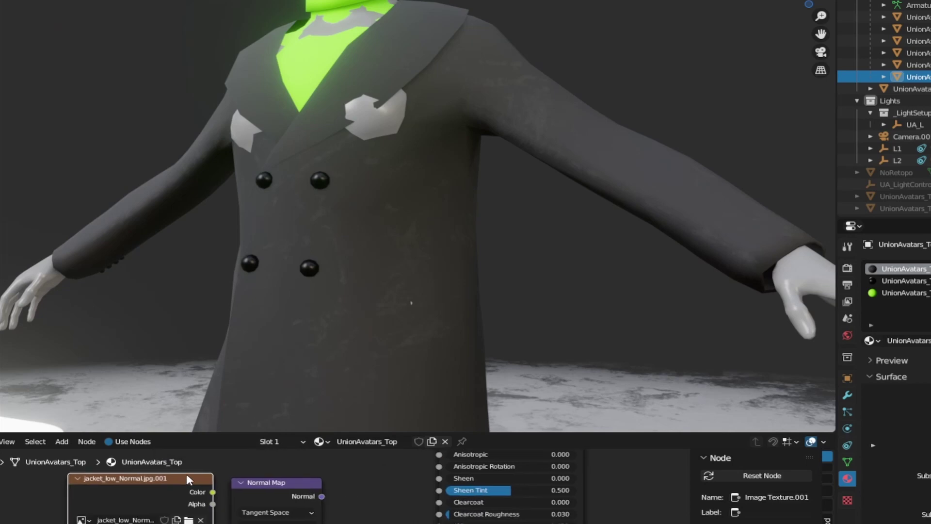
left_click_drag(187, 475, 148, 471)
middle_click_drag(182, 500, 185, 468)
left_click_drag(199, 485, 234, 519)
scroll(305, 473, "down", 1)
scroll(324, 480, "down", 2)
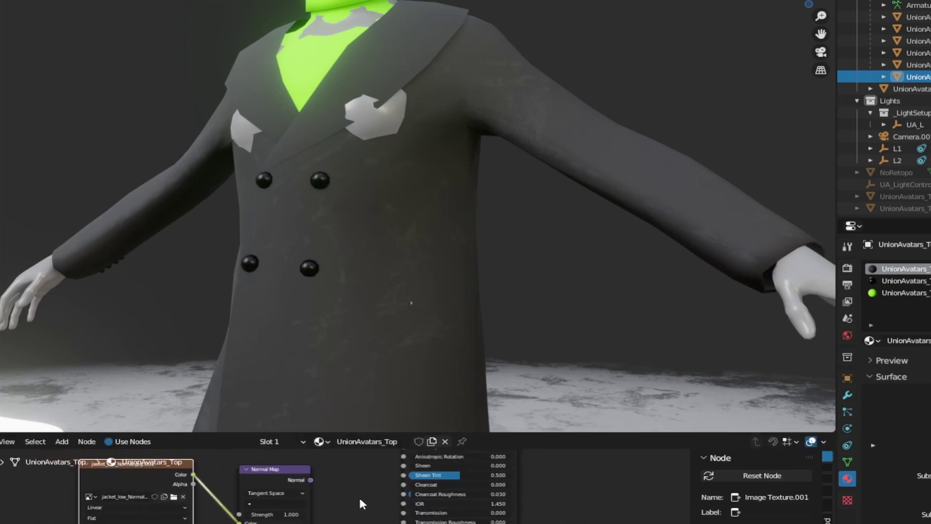
middle_click_drag(359, 498, 350, 476)
left_click_drag(304, 457, 395, 489)
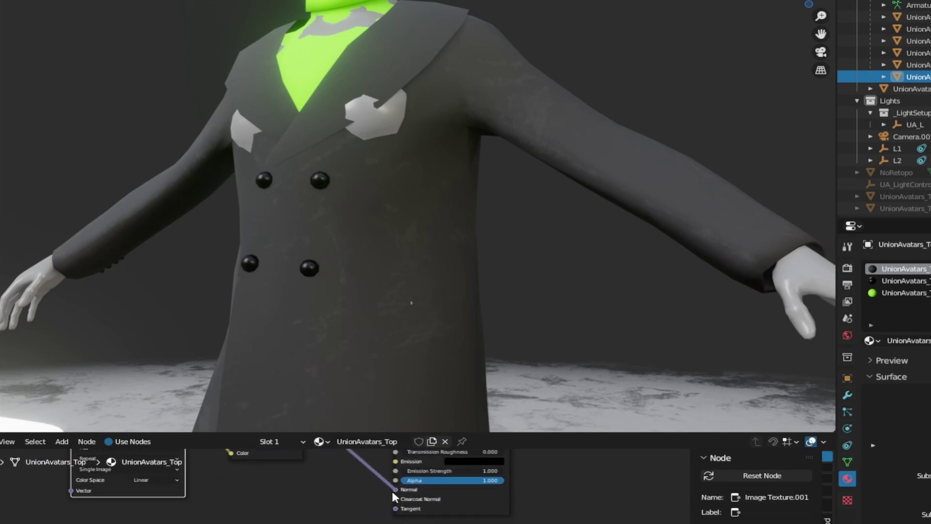
Step: Inspect the jacket's folds with the normal map connected and join the Shader Editor area into the 3D Viewport
middle_click_drag(385, 291, 432, 229)
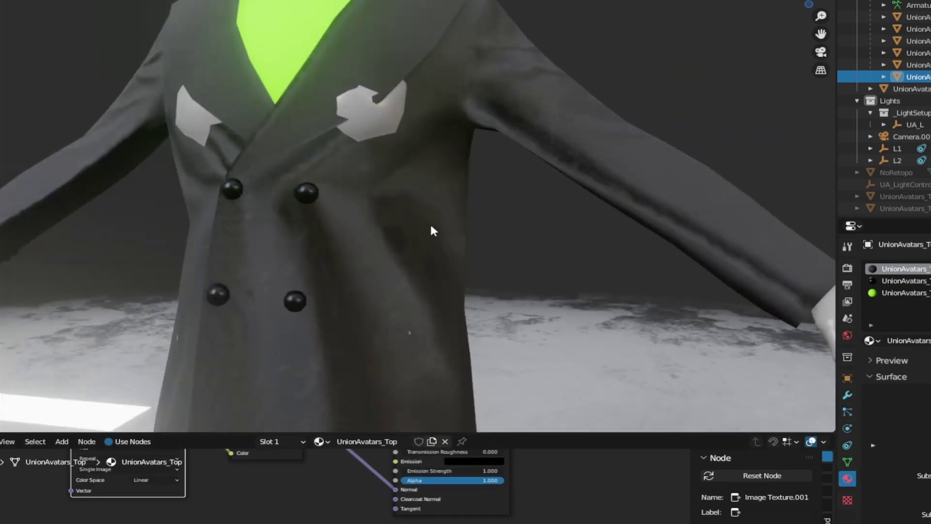
middle_click_drag(417, 466, 402, 498)
scroll(301, 490, "down", 2)
middle_click_drag(300, 489, 287, 518)
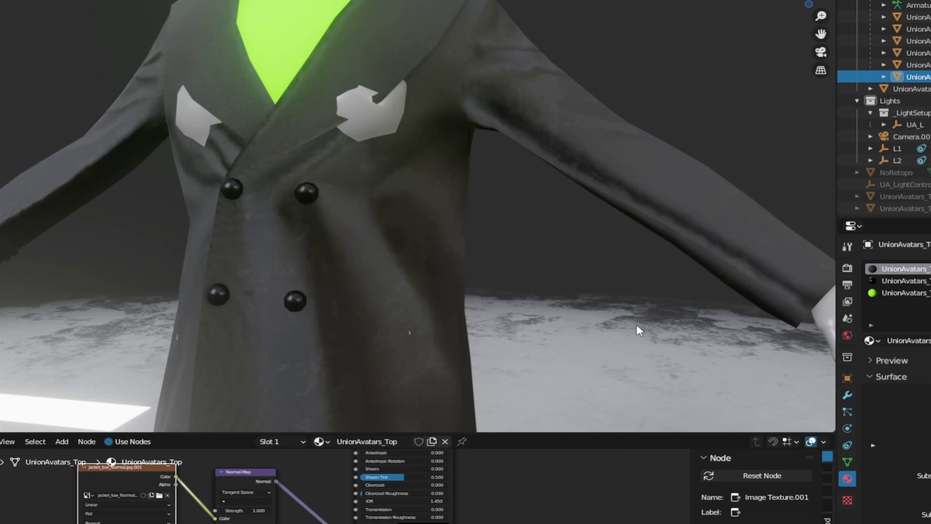
scroll(334, 297, "down", 2)
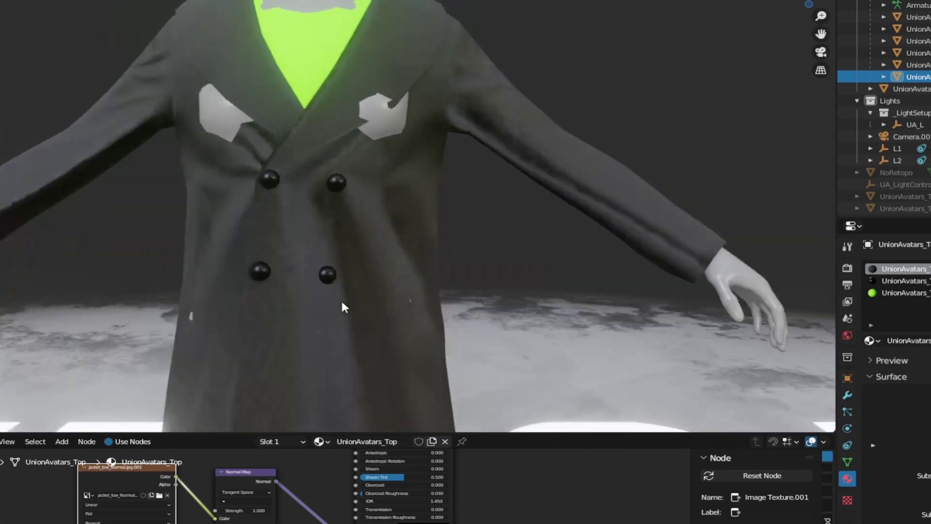
right_click(515, 439)
left_click(513, 432)
left_click(516, 469)
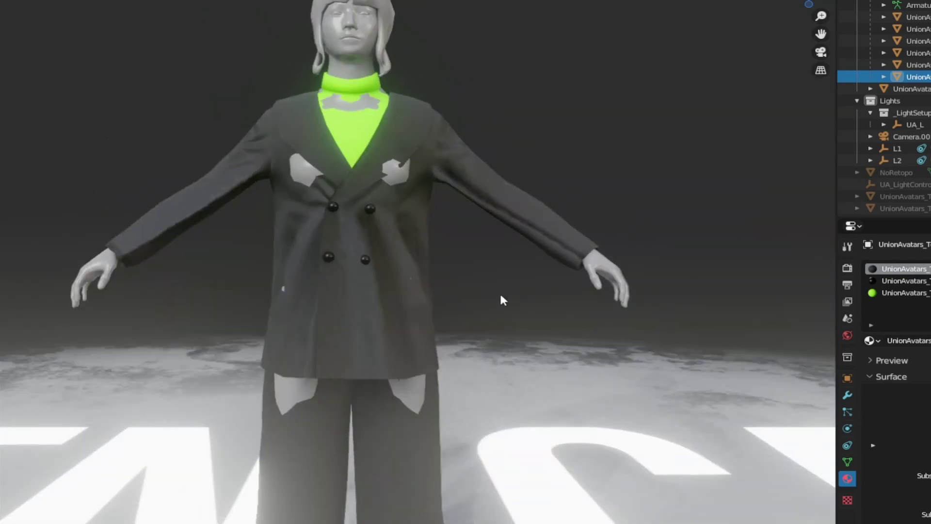
Step: Examine the whole dressed avatar from the front in orthographic view, first without overlays and with the armature shown again
middle_click_drag(485, 303, 476, 283, "shift")
key("KP_5")
key("KP_5")
key("KP_5")
scroll(520, 344, "down", 2)
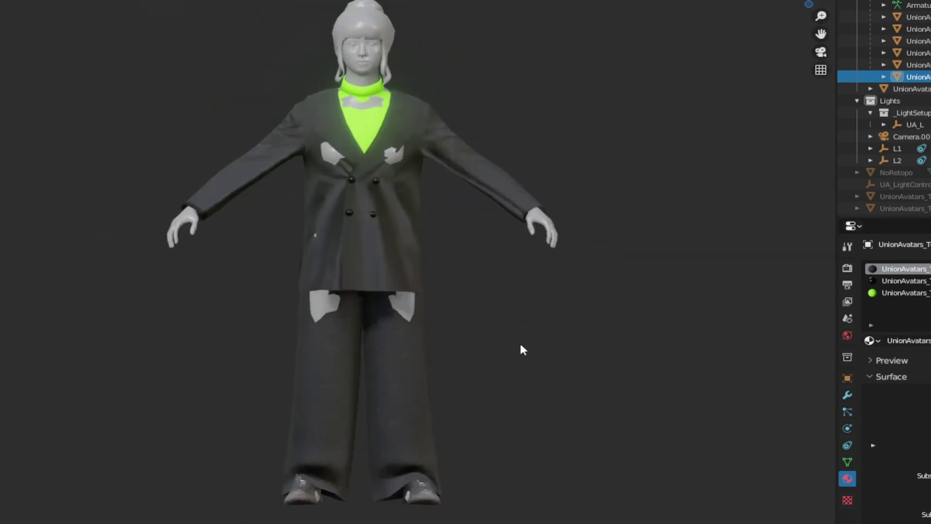
middle_click_drag(521, 334, 530, 331, "shift")
key("shift+alt+z")
middle_click_drag(533, 279, 505, 285)
middle_click_drag(393, 232, 401, 234)
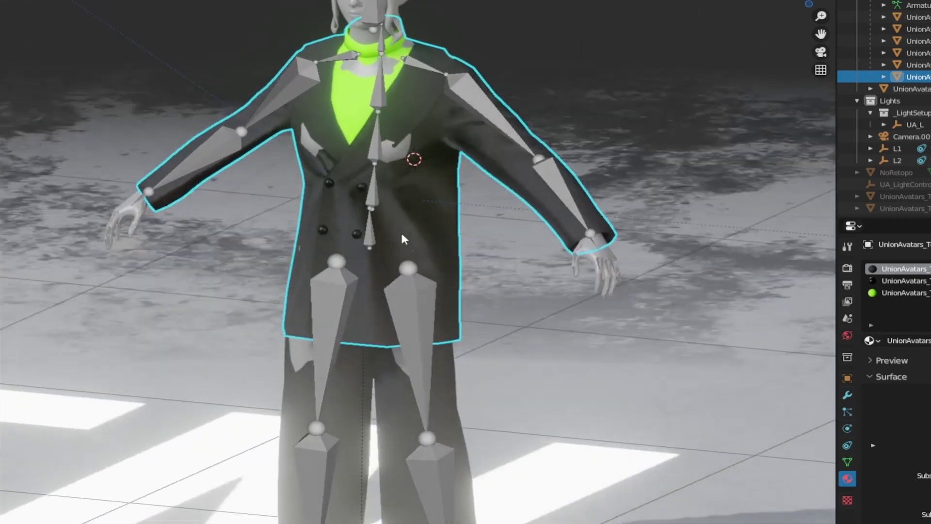
Step: Hide the overlays and examine the back and sides of the jacket where the body pokes through the fabric
key("shift+alt+z")
middle_click_drag(474, 307, 415, 206)
scroll(415, 206, "up", 3)
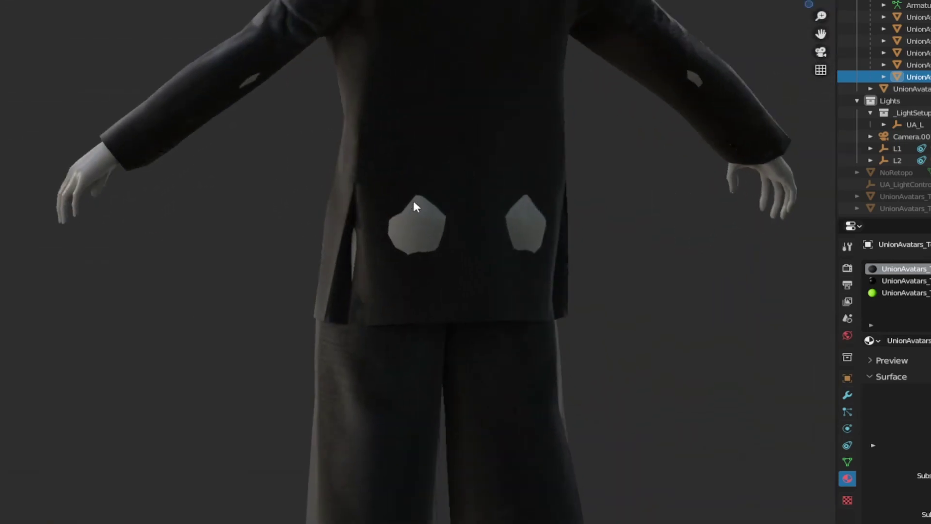
scroll(449, 239, "up", 2)
middle_click_drag(449, 239, 499, 246)
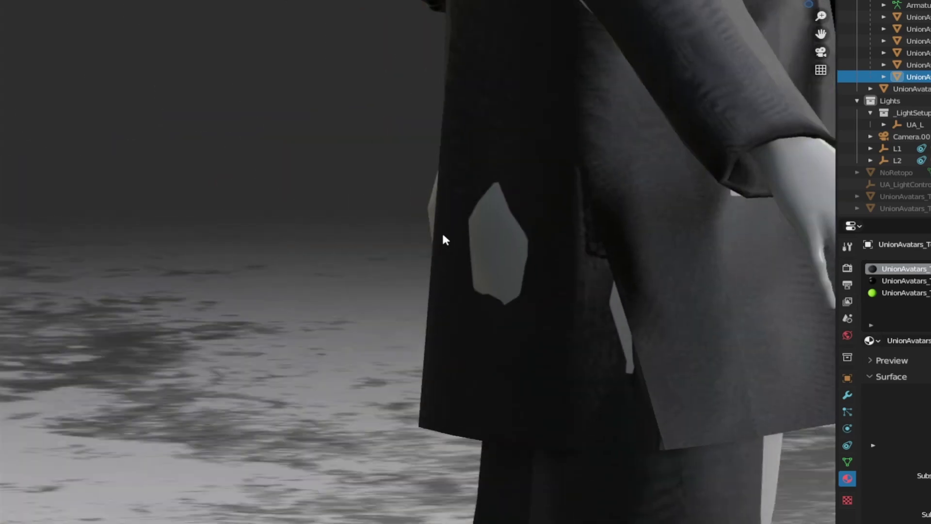
scroll(441, 237, "down", 1)
middle_click_drag(437, 246, 589, 428)
scroll(402, 90, "down", 4)
middle_click_drag(403, 90, 513, 156)
scroll(457, 180, "up", 2)
scroll(426, 193, "up", 2)
scroll(432, 177, "down", 1)
Step: Switch the UnionAvatars_Top jacket to Sculpt Mode and view it from the side and front with overlays hidden
key("alt+shift+z")
left_click(436, 181)
left_click(513, 156)
key("ctrl+Tab")
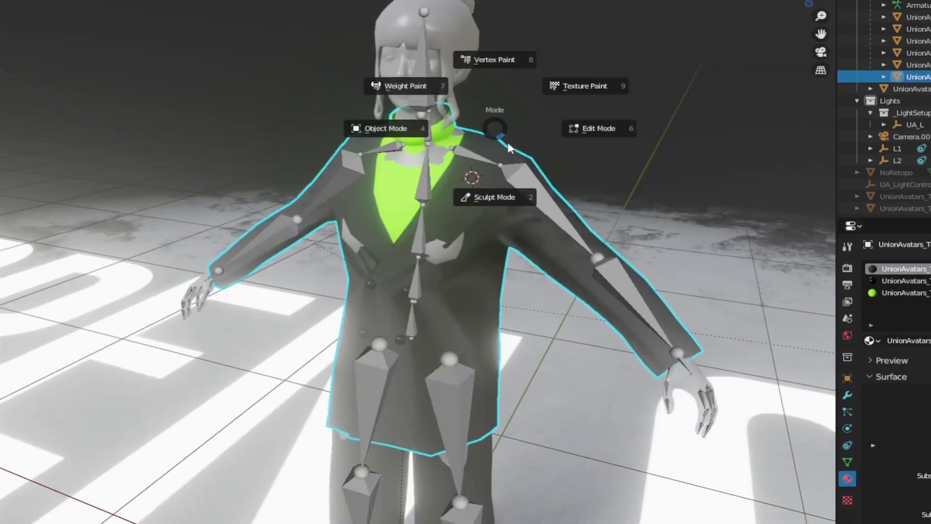
key("Escape")
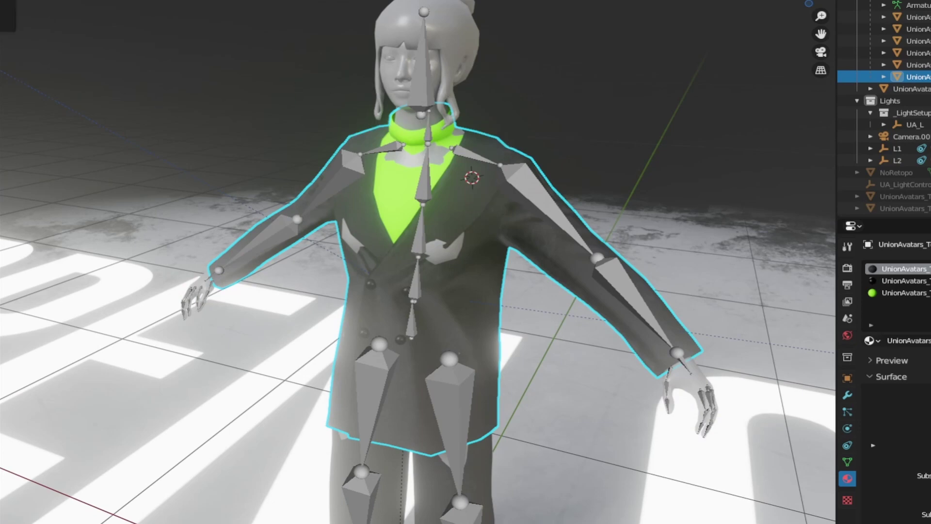
key("ctrl+Tab")
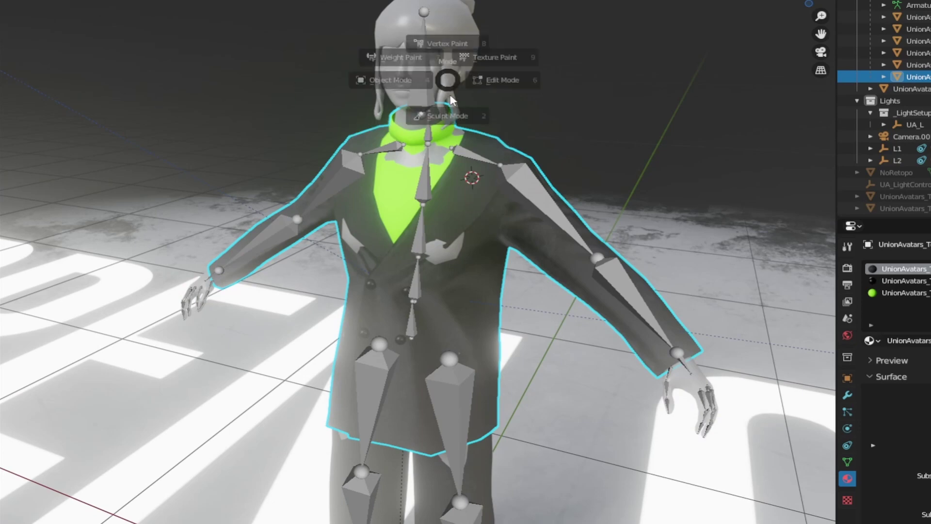
left_click(450, 116)
mouse_move(552, 150)
middle_mouse_down()
mouse_move(479, 175)
mouse_move(473, 163)
middle_mouse_up()
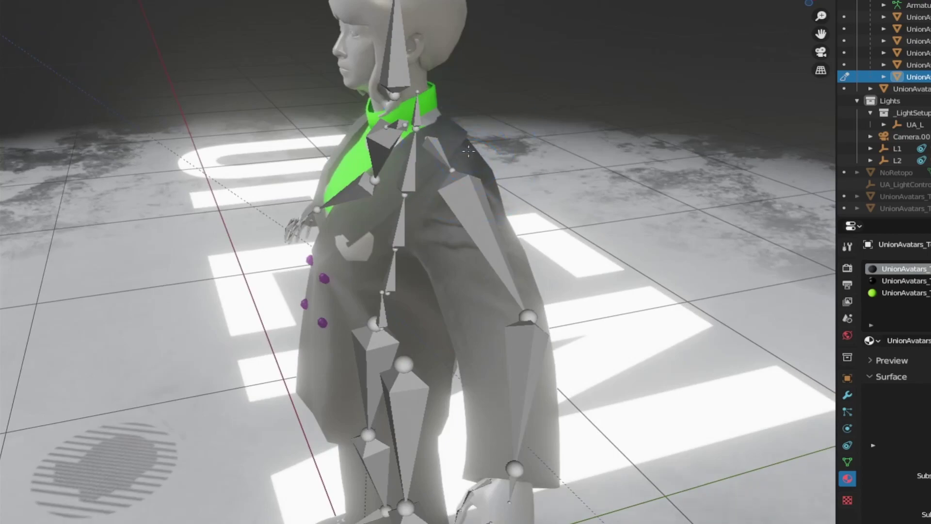
middle_click_drag(363, 169, 540, 159)
mouse_move(458, 197)
middle_mouse_down()
mouse_move(249, 187)
mouse_move(441, 218)
middle_mouse_up()
left_click(0, 337)
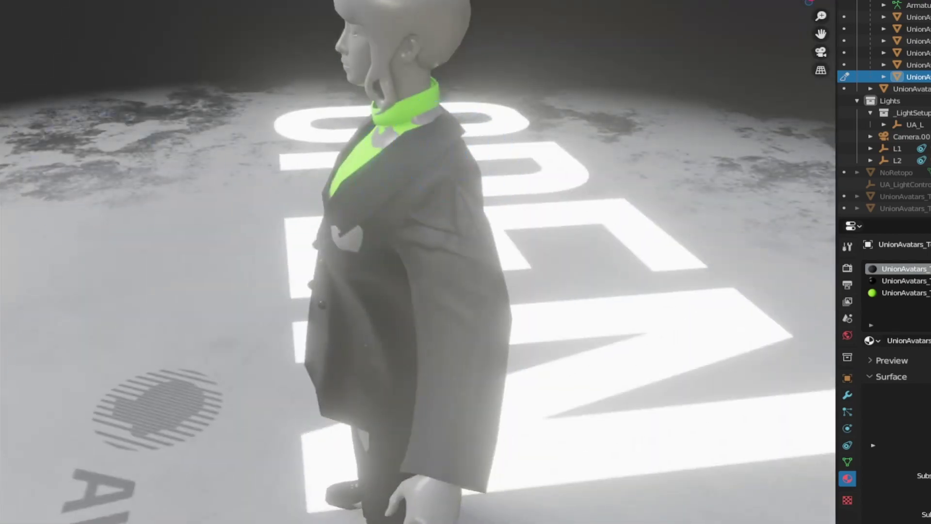
middle_click_drag(468, 208, 495, 146)
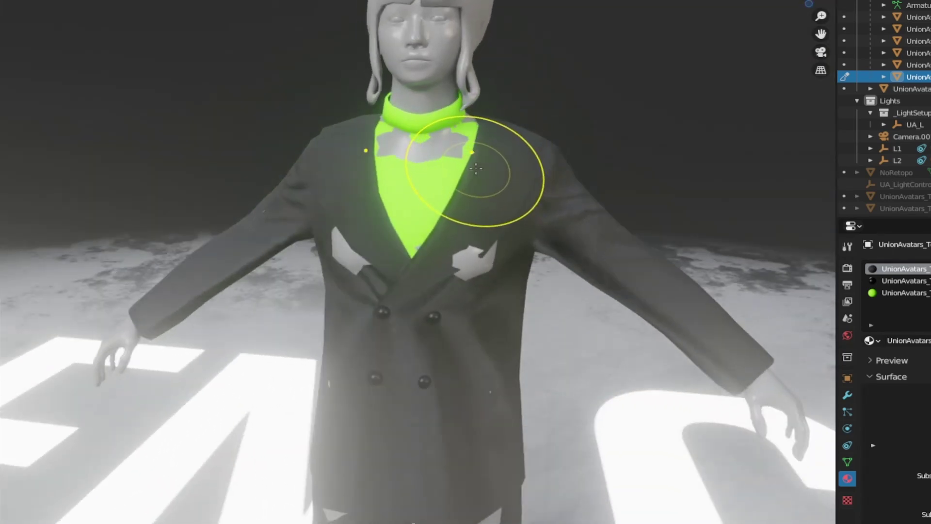
Step: Return the jacket to Object Mode and show the avatar in front view with overlays on
key("ctrl+Tab")
left_click(396, 147)
scroll(485, 177, "down", 3)
key("alt+shift+z")
middle_click_drag(577, 203, 572, 175)
middle_click_drag(573, 175, 388, 163, "shift")
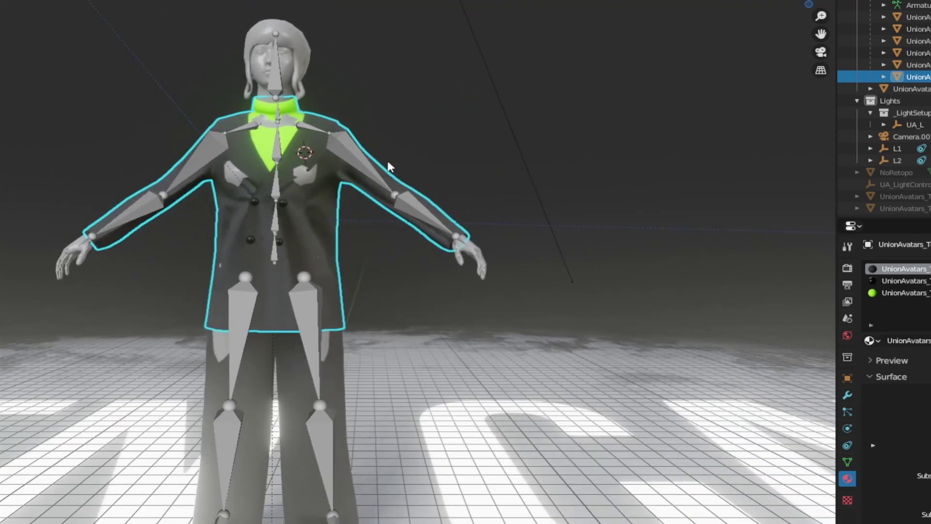
key("KP_1")
key("alt+shift+z")
key("alt+shift+z")
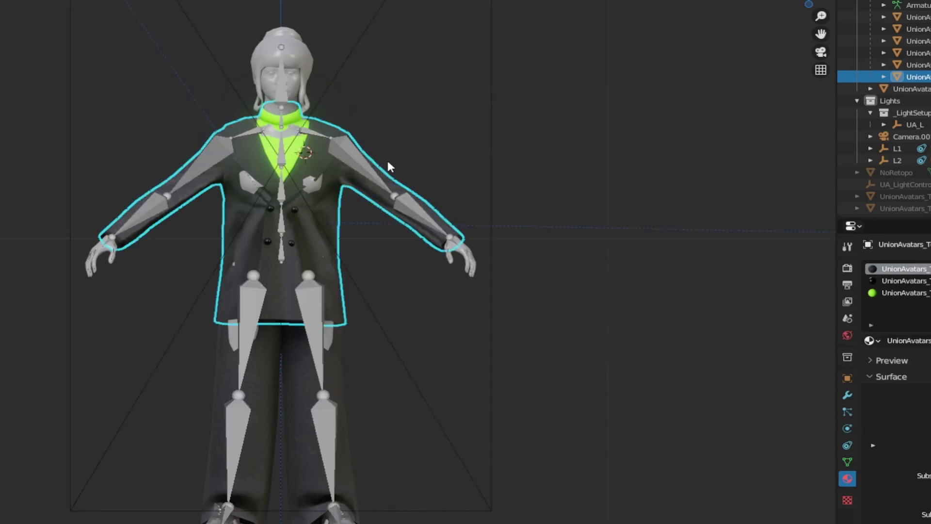
Step: Select the body mesh under the jacket and the avatar's armature in turn to view the full skeleton from the front
left_click(329, 206)
scroll(328, 206, "up", 2)
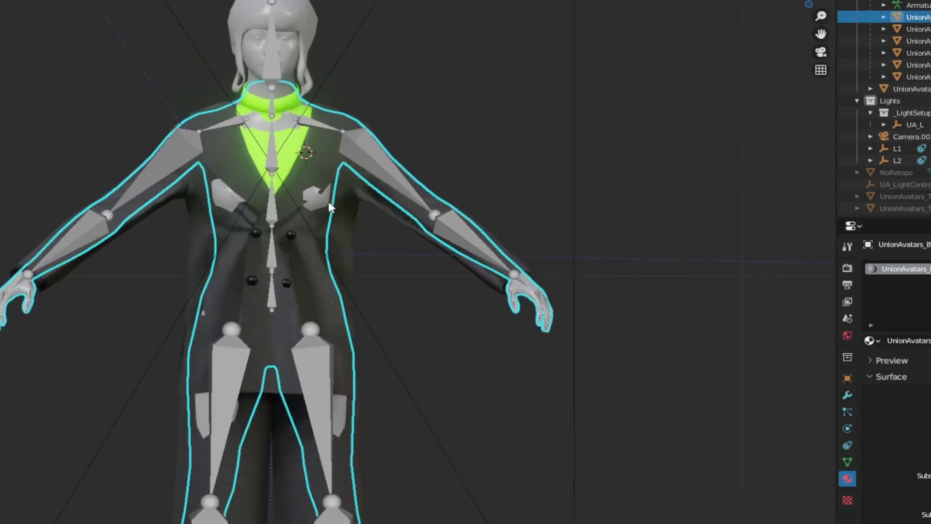
left_click(287, 82)
left_click(218, 194)
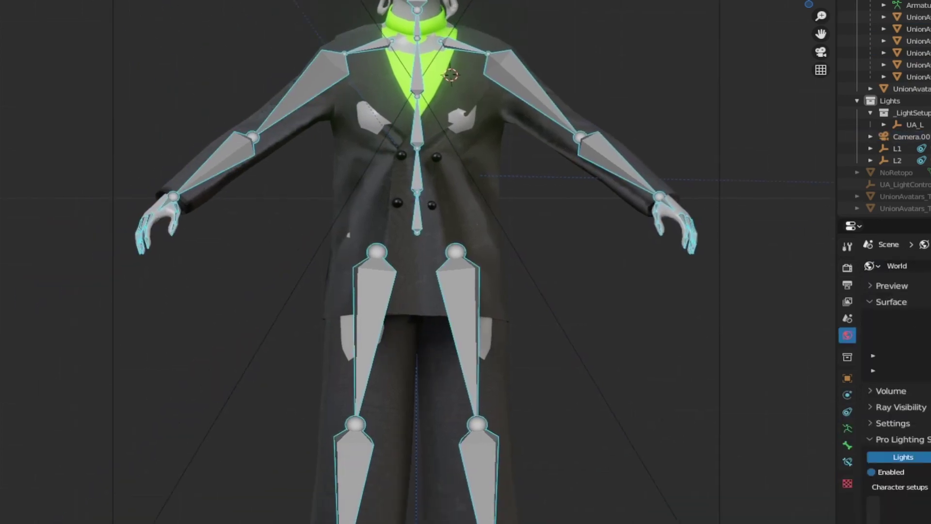
scroll(494, 205, "down", 3)
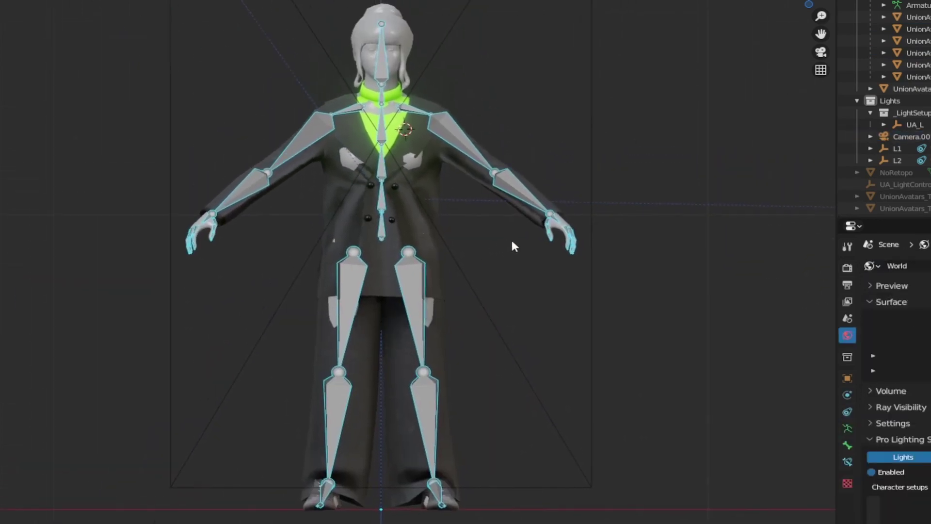
scroll(510, 237, "up", 1)
scroll(512, 243, "down", 1)
Step: Hide the overlays in perspective view and select the avatar's body mesh with its material settings displayed
key("KP_0")
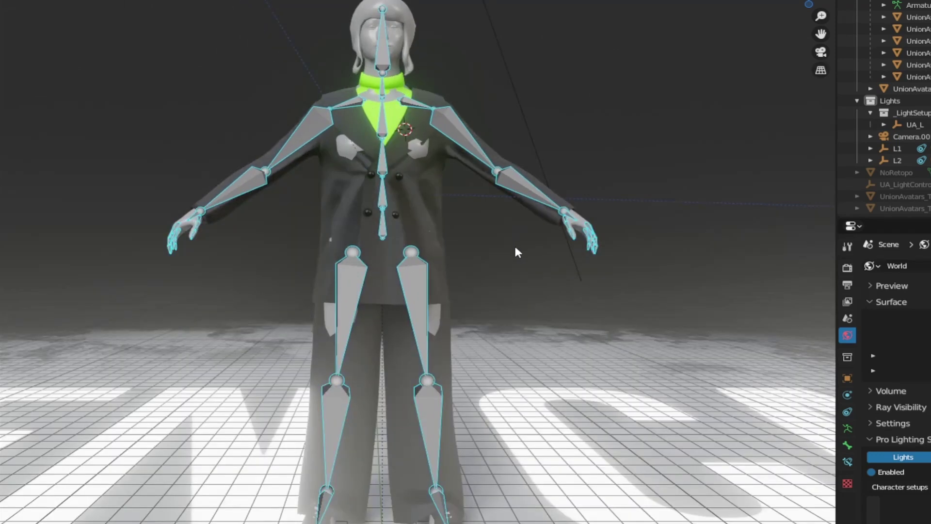
key("shift+alt+z")
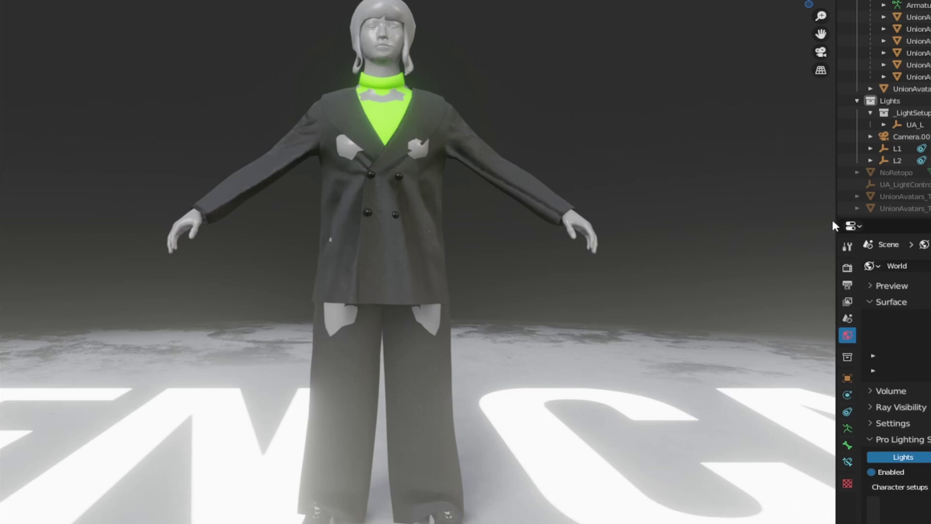
left_click_drag(835, 226, 849, 226)
left_click(922, 17)
left_click(861, 478)
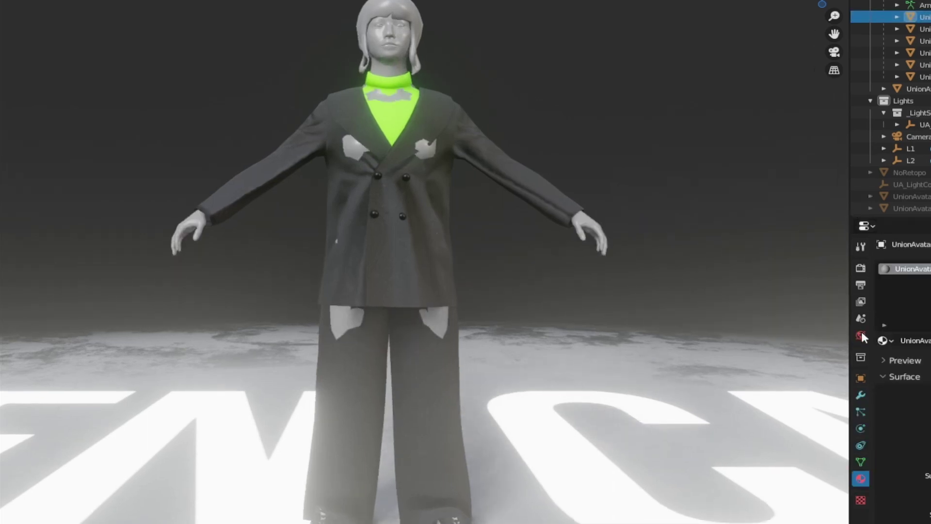
Step: Turn on the body mesh's Mask modifier and hide the avatar's shoes, top and trousers
left_click(860, 396)
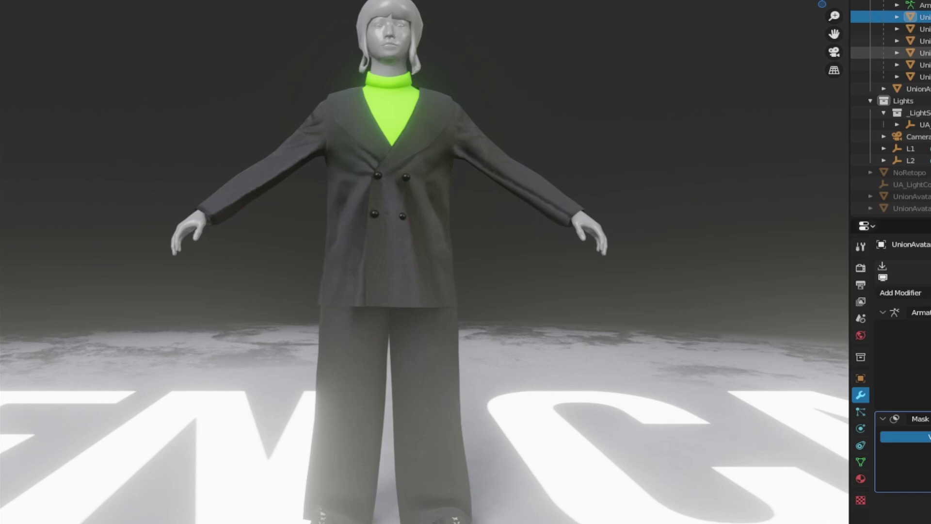
left_click(930, 65)
left_click(930, 77)
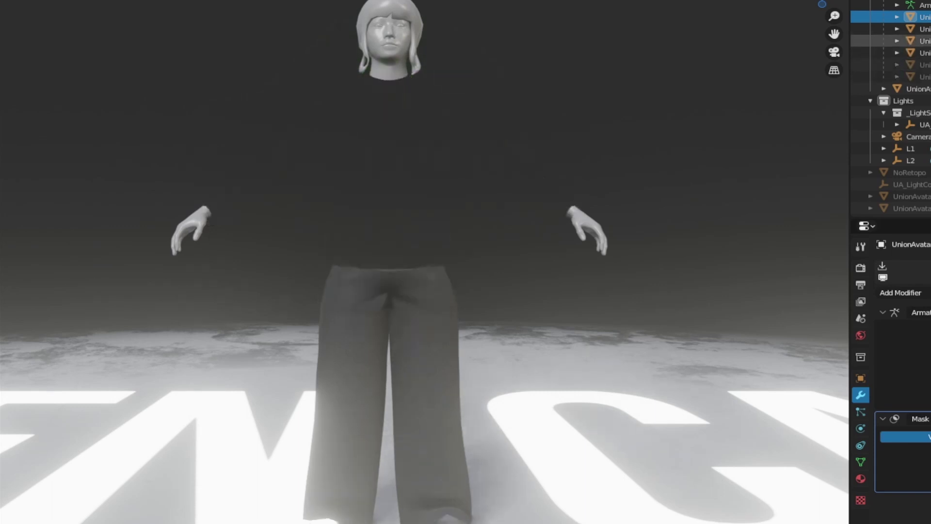
left_click(930, 41)
left_click(930, 41)
left_click(930, 29)
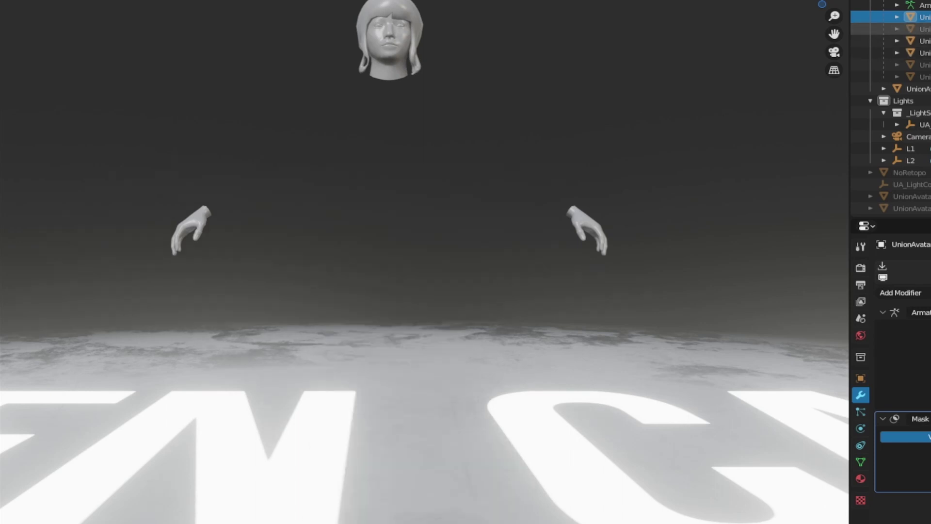
Step: Toggle the Mask modifier's viewport display off and on to compare the full body with the masked one
left_click(930, 418)
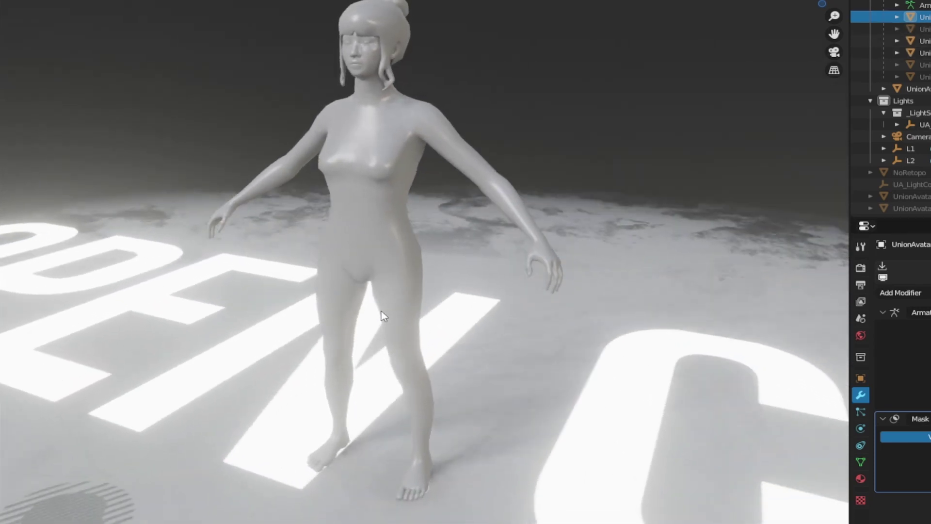
scroll(379, 310, "up", 1)
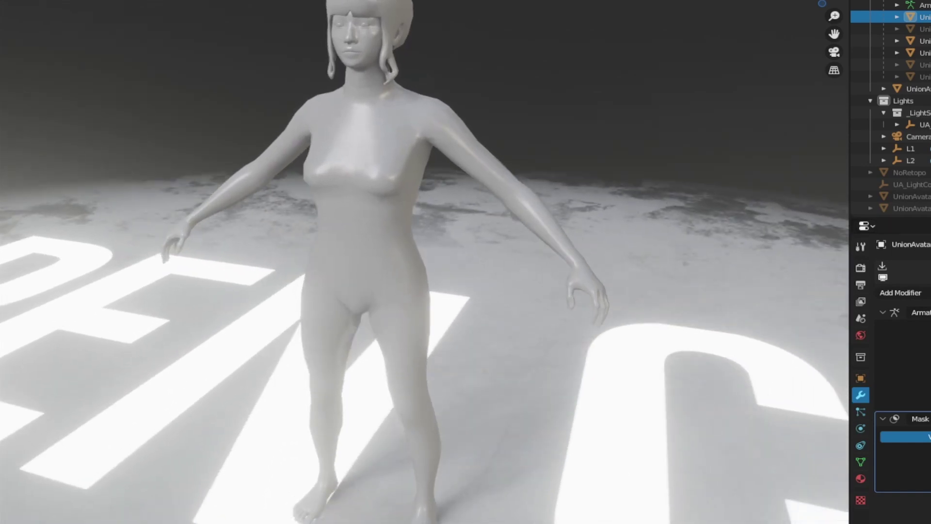
left_click(930, 418)
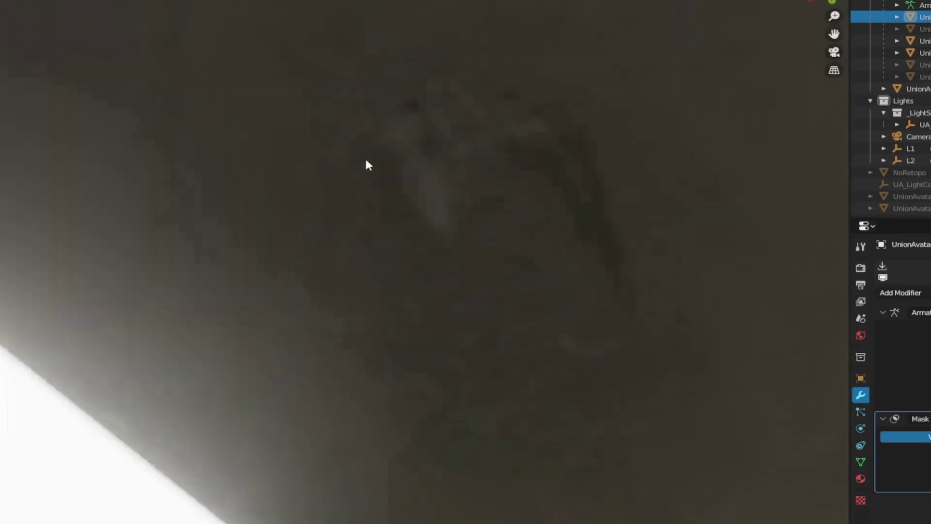
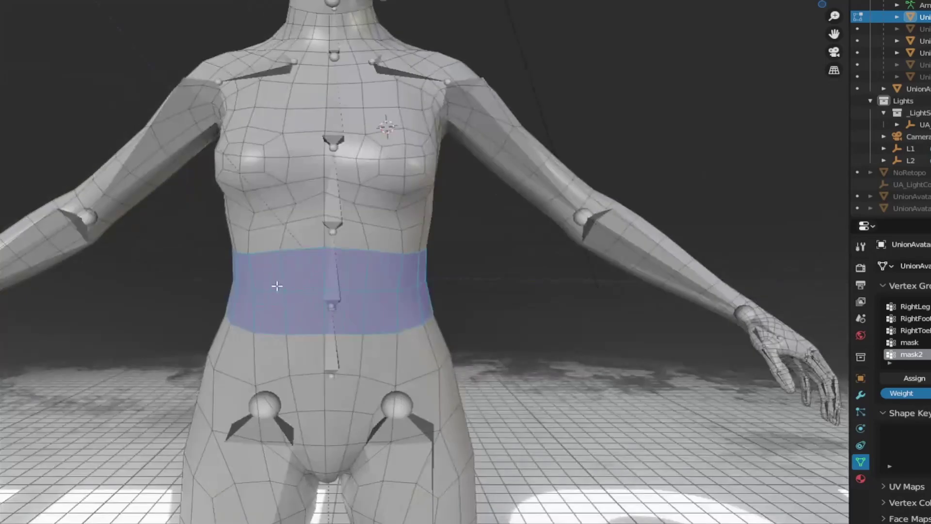
left_click(316, 243, "shift")
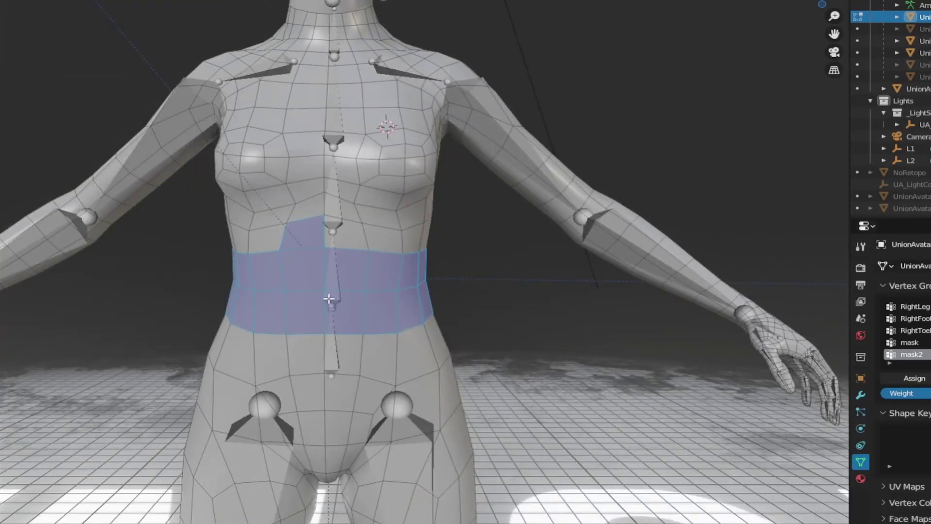
left_click(388, 247, "shift")
key("ctrl+z")
key("ctrl+z")
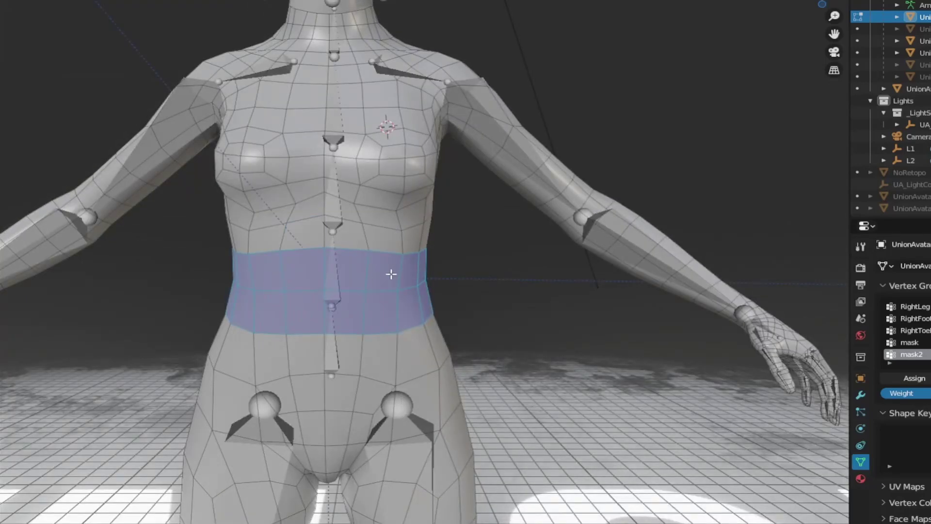
Step: Select the body vertices assigned to the mask vertex group and clear the selection again
key("KP_Decimal")
scroll(497, 362, "up", 1)
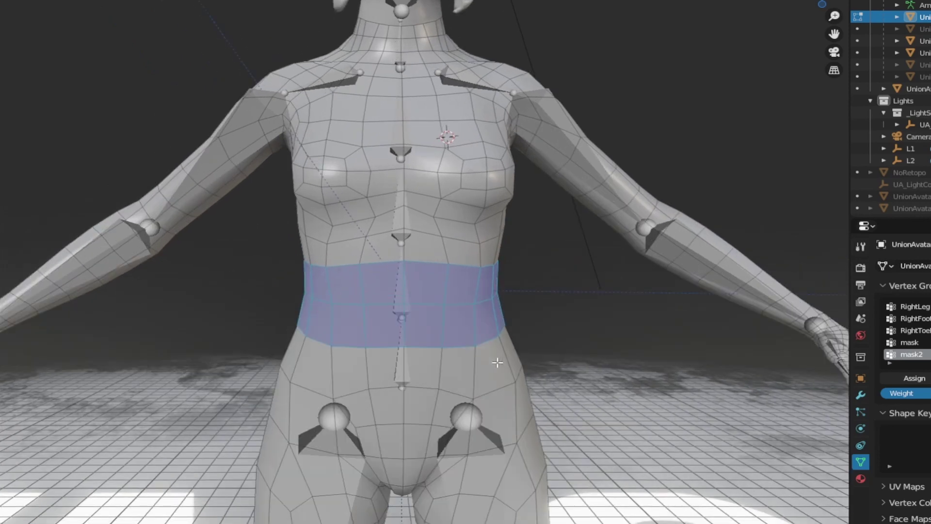
scroll(497, 362, "down", 1)
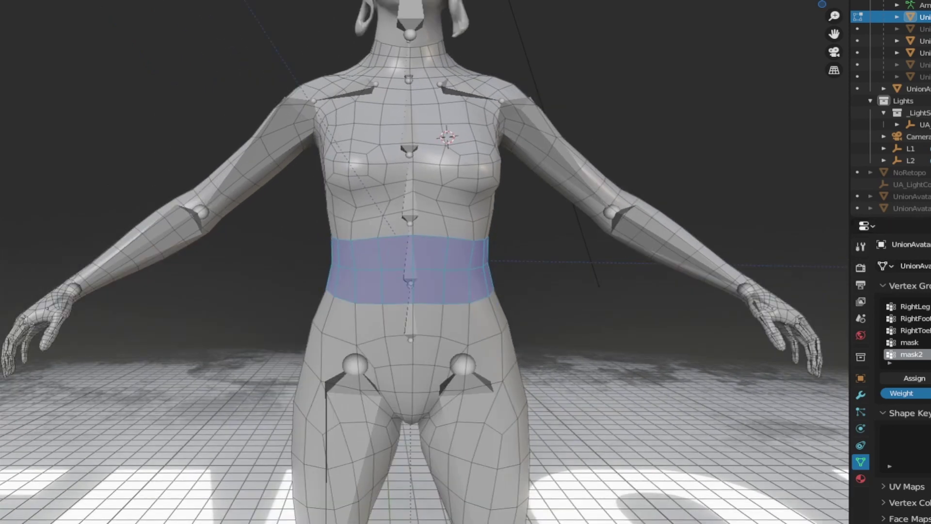
left_click(928, 381)
left_click(927, 344)
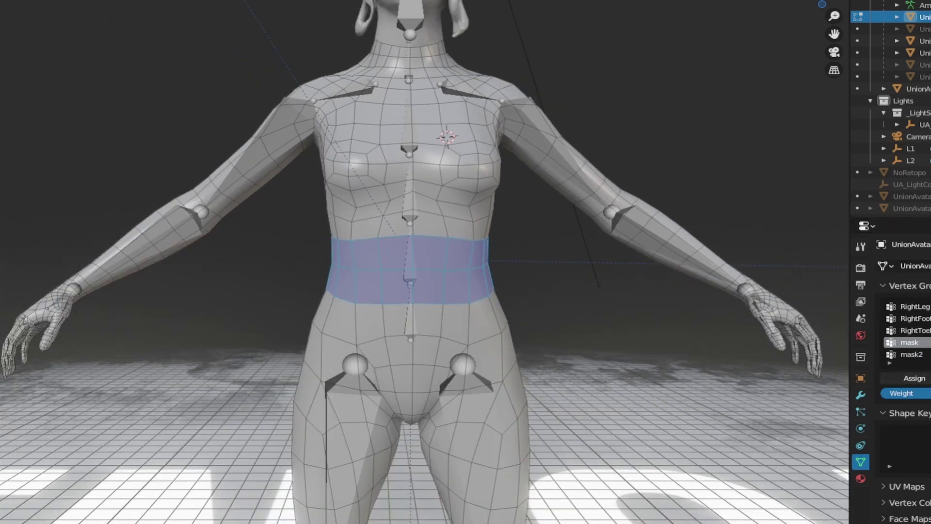
left_click(930, 378)
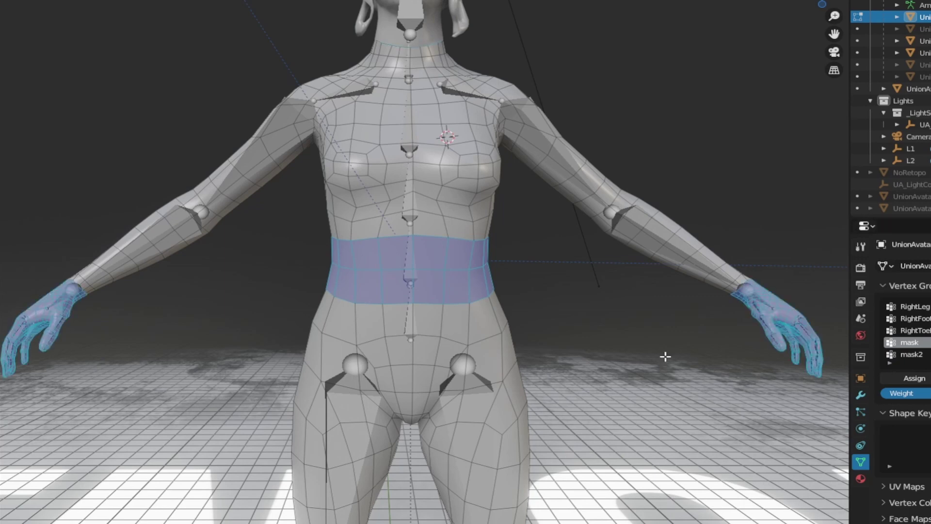
scroll(582, 353, "down", 2)
middle_click_drag(553, 276, 520, 266, "shift")
left_click(520, 265)
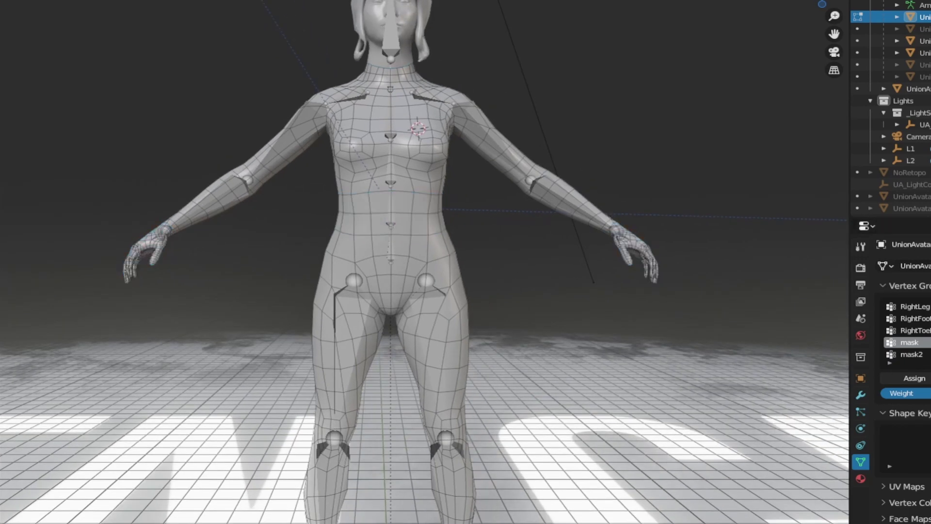
Step: Check the vertices assigned to the mask and mask2 vertex groups in turn, and deselect everything
left_click(930, 378)
left_click(573, 294)
left_click(911, 354)
left_click(929, 378)
key("alt+a")
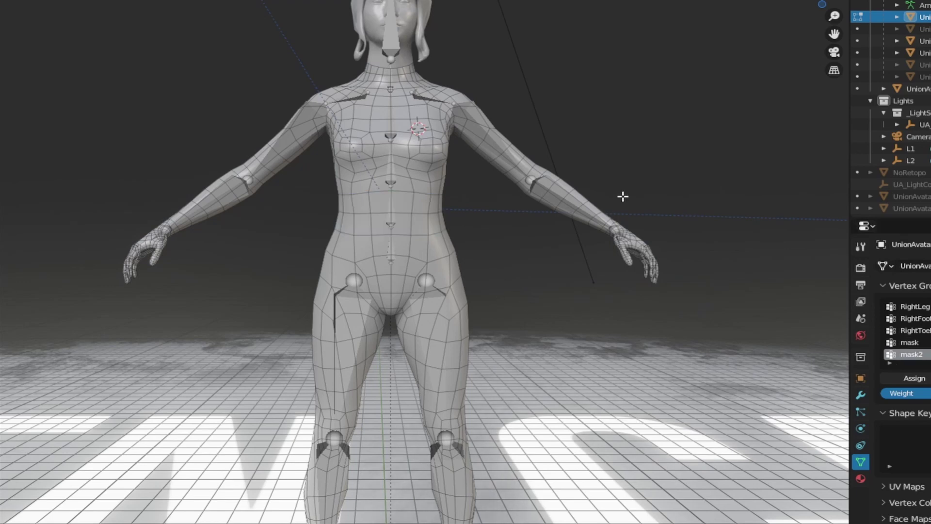
Step: Return the body mesh to Object Mode and turn on its Mask modifier in the viewport
key("ctrl+Tab")
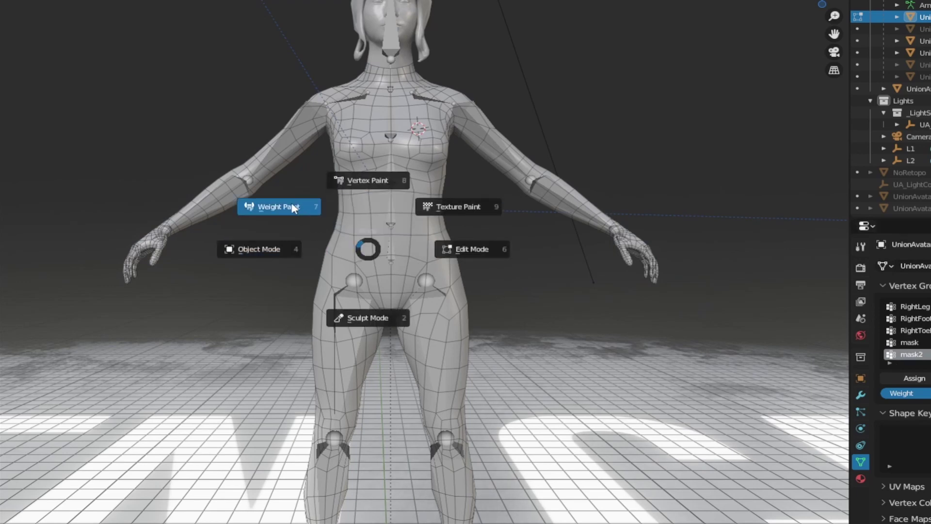
left_click(279, 247)
left_click(474, 264)
left_click(413, 207)
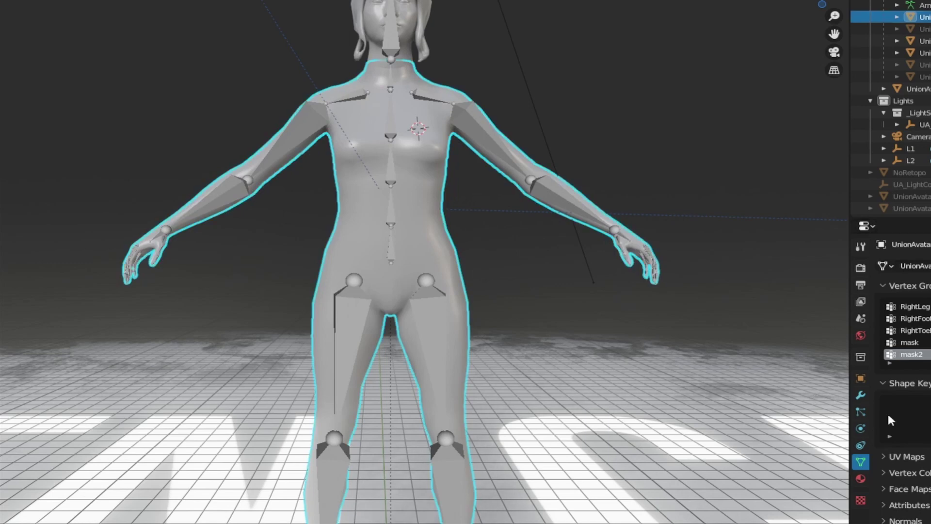
left_click(860, 394)
scroll(557, 320, "up", 2)
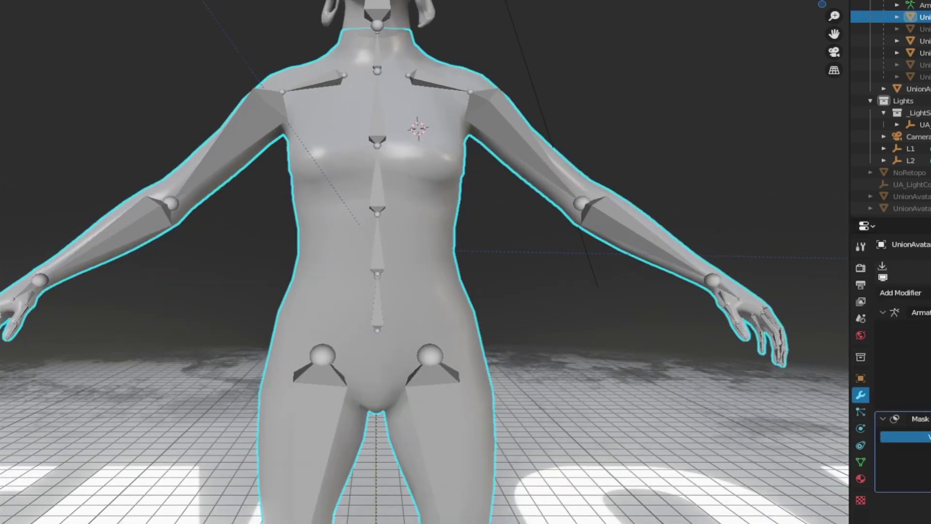
left_click(928, 418)
scroll(669, 353, "down", 1)
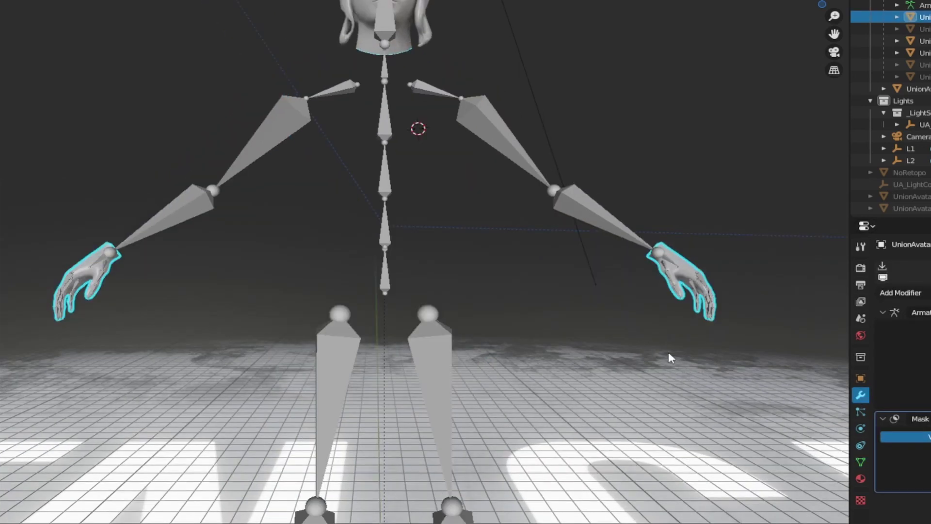
Step: Set the Mask modifier's vertex group to mask2 and view the waist section from an angle
middle_click_drag(669, 353, 685, 198, "shift")
scroll(665, 291, "down", 2)
middle_click_drag(664, 291, 621, 309)
scroll(621, 308, "up", 2)
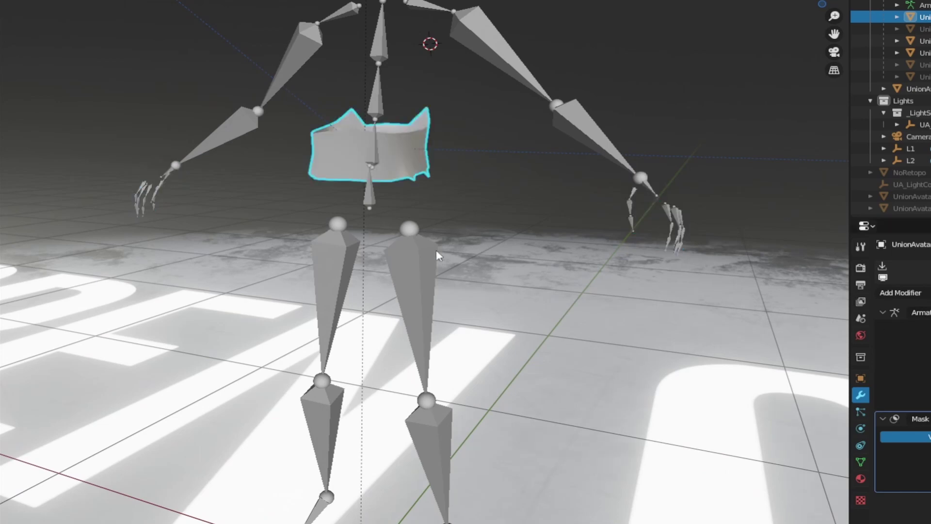
middle_click_drag(437, 250, 412, 302)
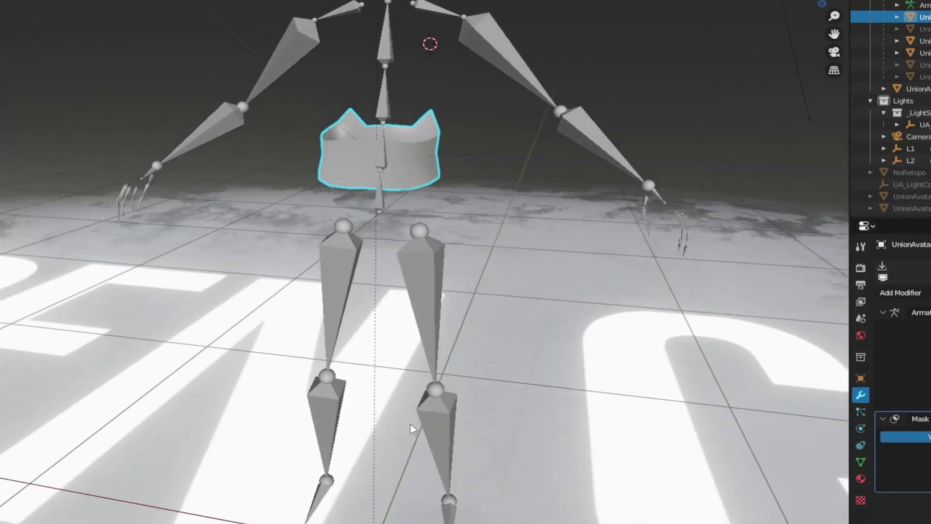
Step: Select the mask2 faces around the waist in Edit Mode and compare them with the masked result in Object Mode
left_click(860, 461)
key("Tab")
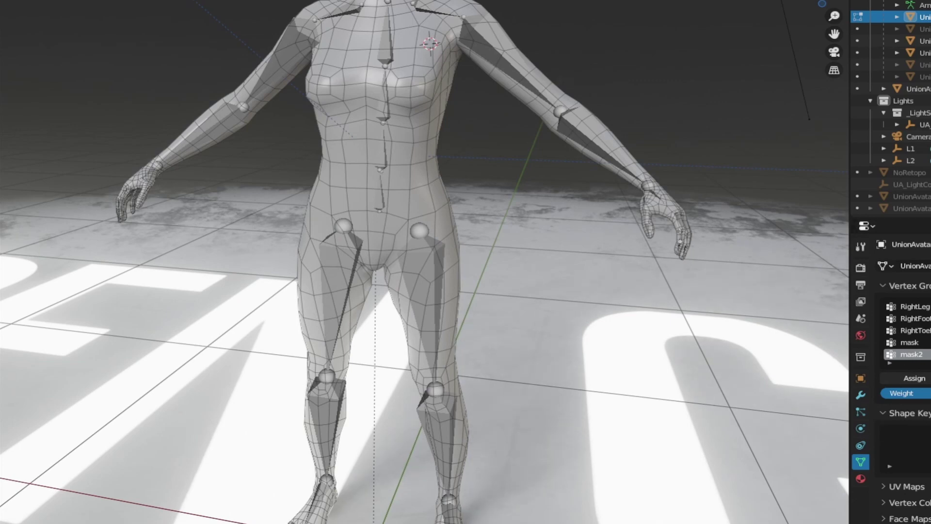
left_click(409, 187, "alt")
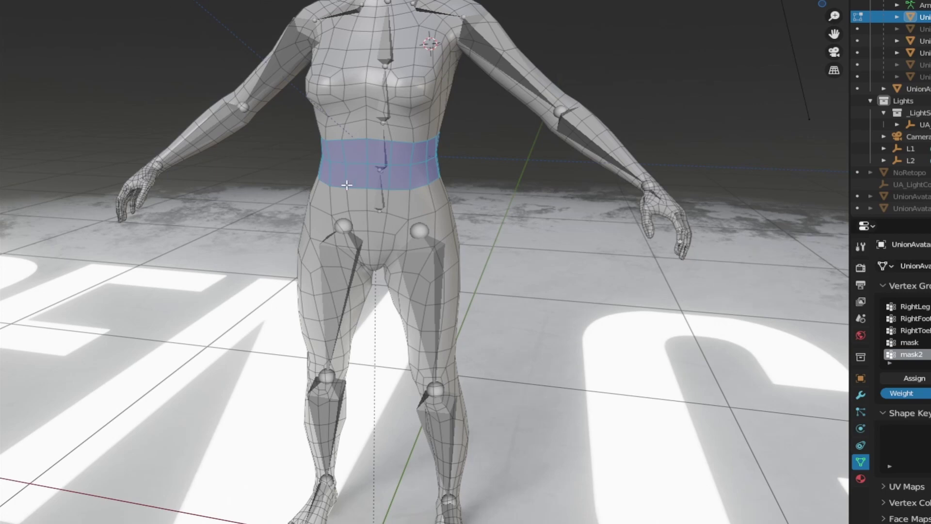
key("Tab")
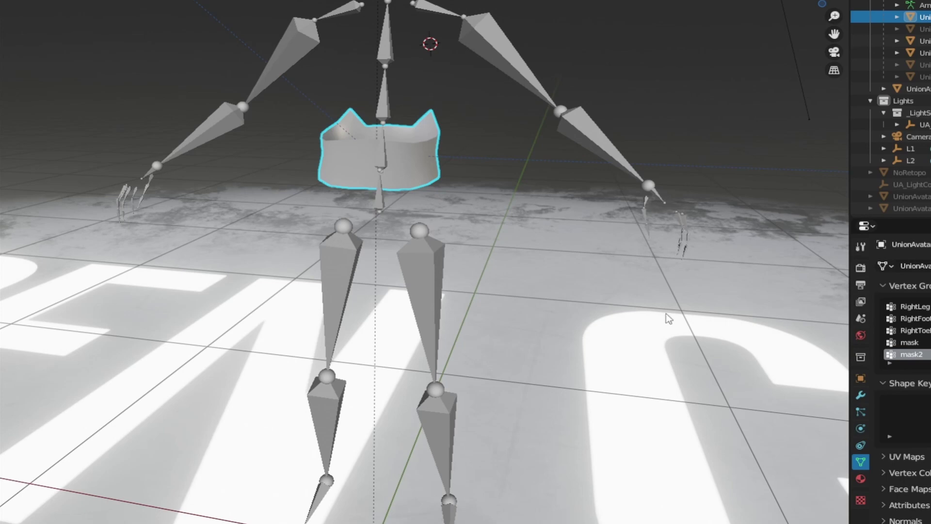
key("Tab")
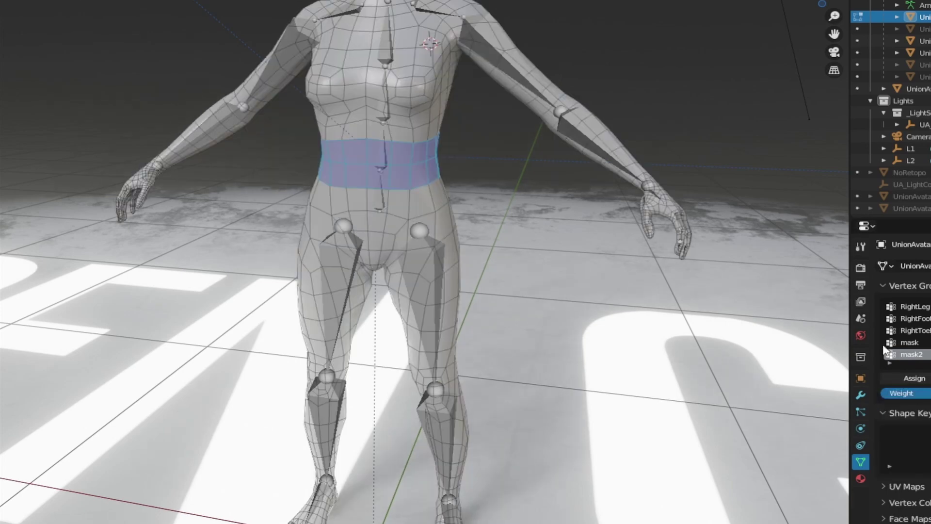
Step: Set the Mask modifier's vertex group to mask and return the body mesh to Object Mode
left_click(861, 395)
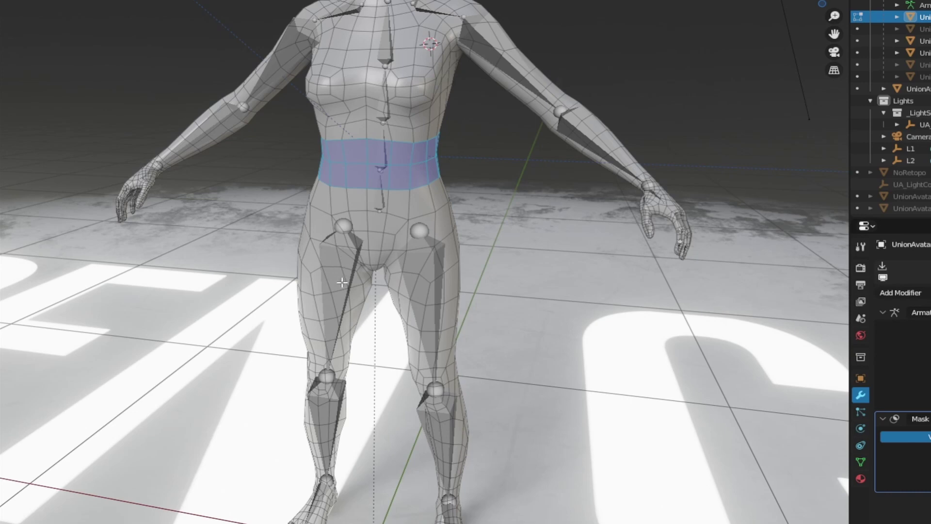
scroll(349, 265, "down", 5)
scroll(358, 266, "up", 4)
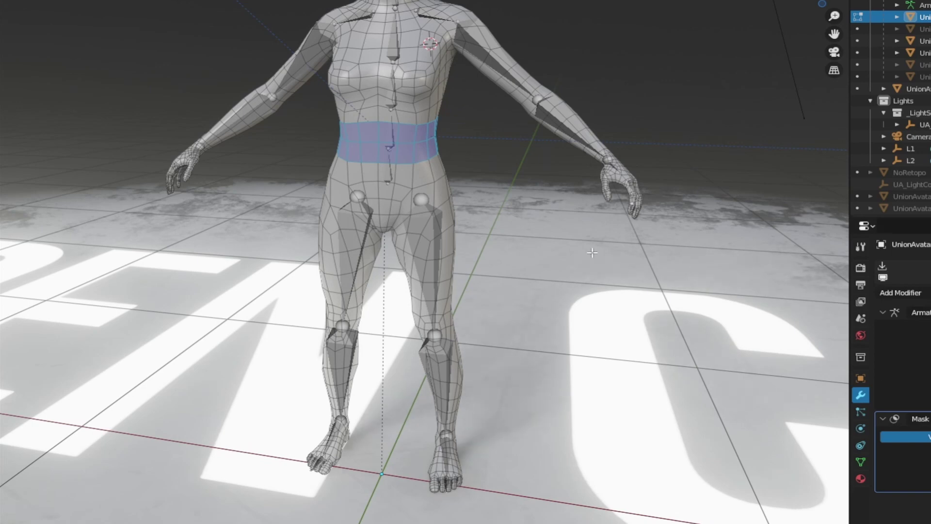
scroll(589, 252, "down", 1)
key("Tab")
scroll(610, 281, "down", 1)
middle_click_drag(610, 282, 606, 220)
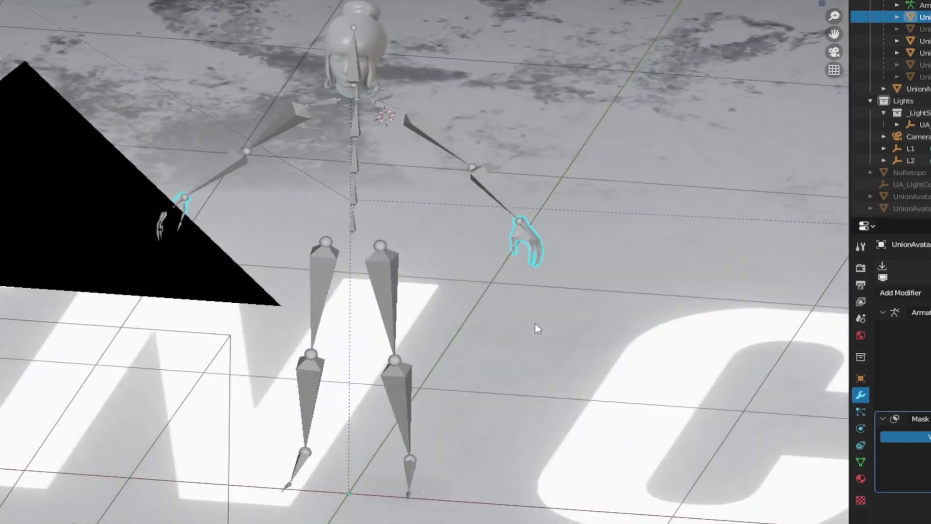
Step: Unhide the trousers, shoes and top on the masked avatar
middle_click_drag(535, 324, 509, 322)
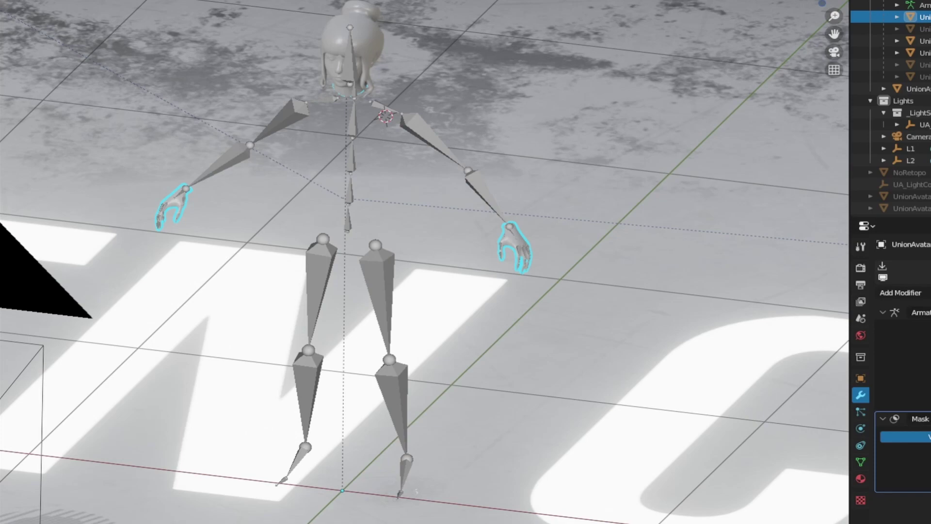
middle_click_drag(527, 272, 561, 328)
key("KP_1")
key("shift+alt+z")
key("shift+alt+z")
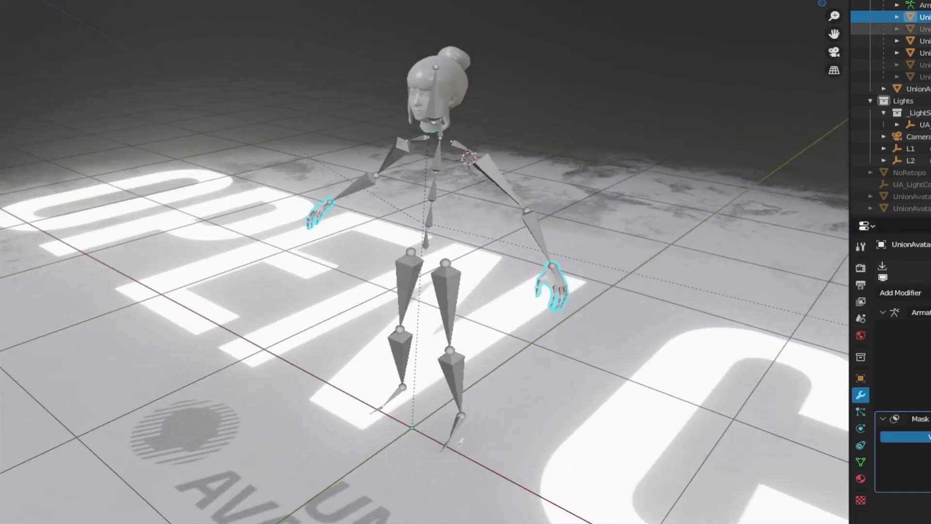
left_click(930, 29)
left_click(930, 65)
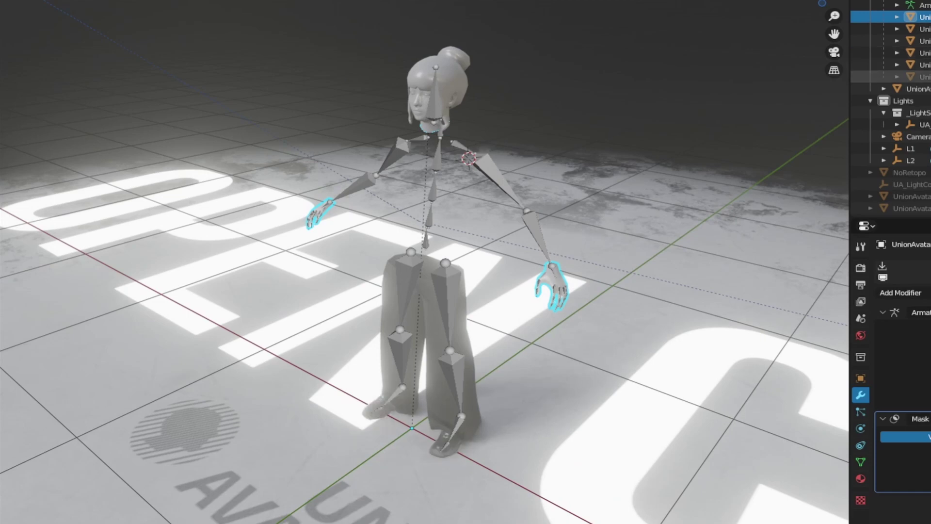
left_click(930, 77)
Step: Toggle the overlays while viewing the dressed avatar from the front and above
key("shift+alt+z")
middle_click_drag(460, 201, 544, 218)
key("shift+alt+z")
scroll(544, 221, "up", 2)
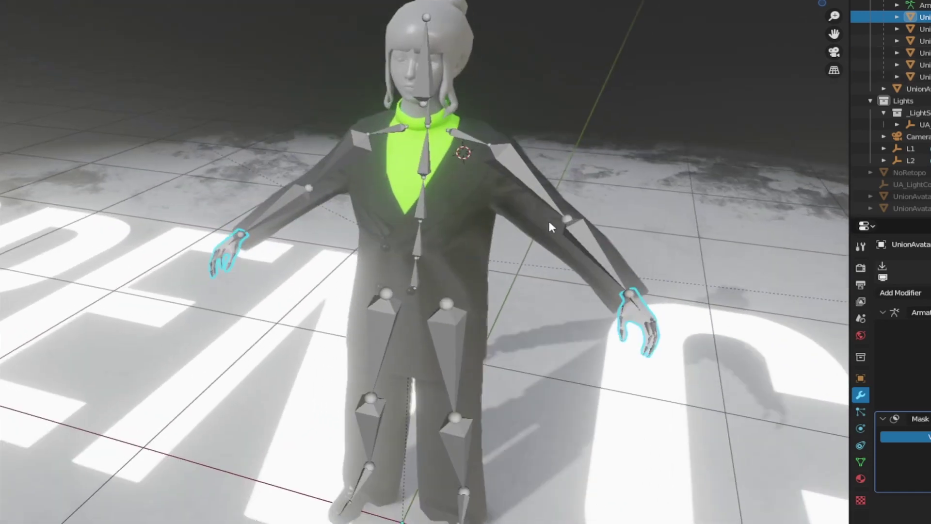
scroll(548, 219, "down", 4)
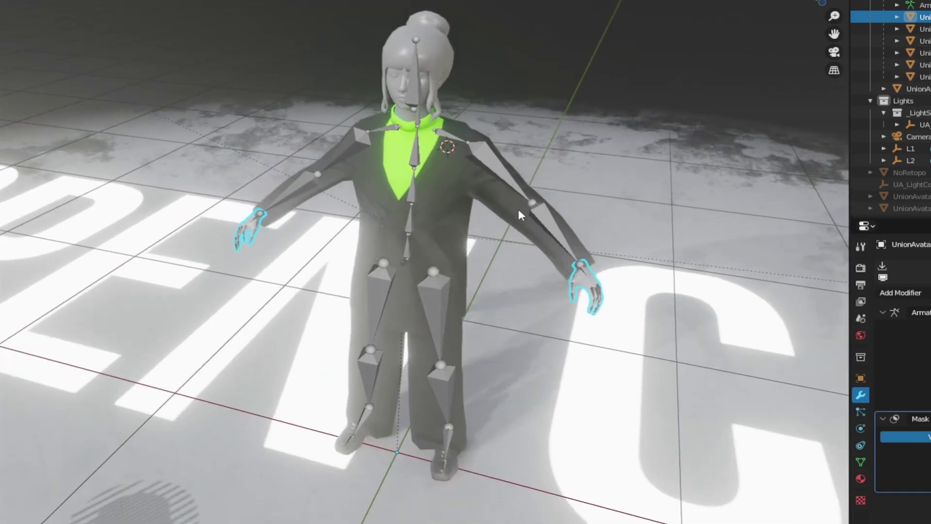
Step: Unhide the NoRetopo clothing mesh and move it sideways until it stands beside the dressed avatar
left_click(509, 237)
left_click(475, 179)
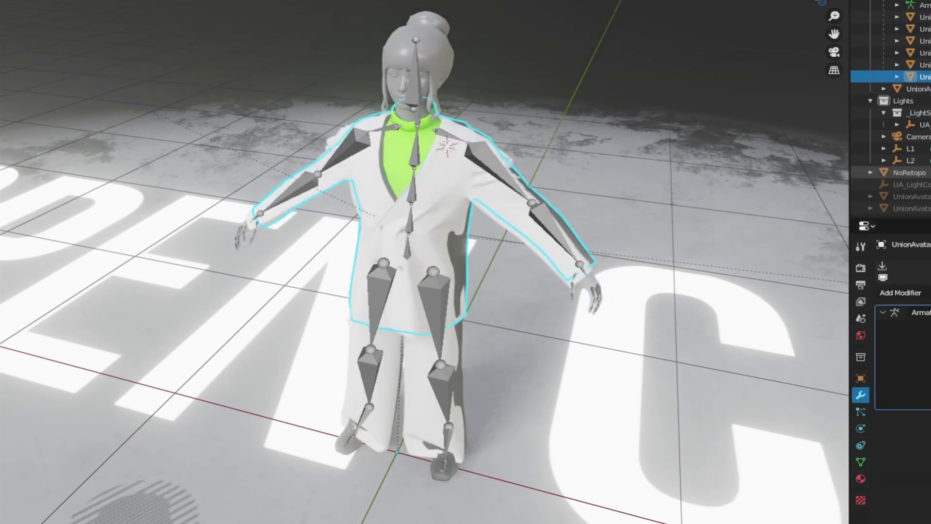
left_click(877, 174)
key("g")
middle_click_drag(558, 229, 547, 239)
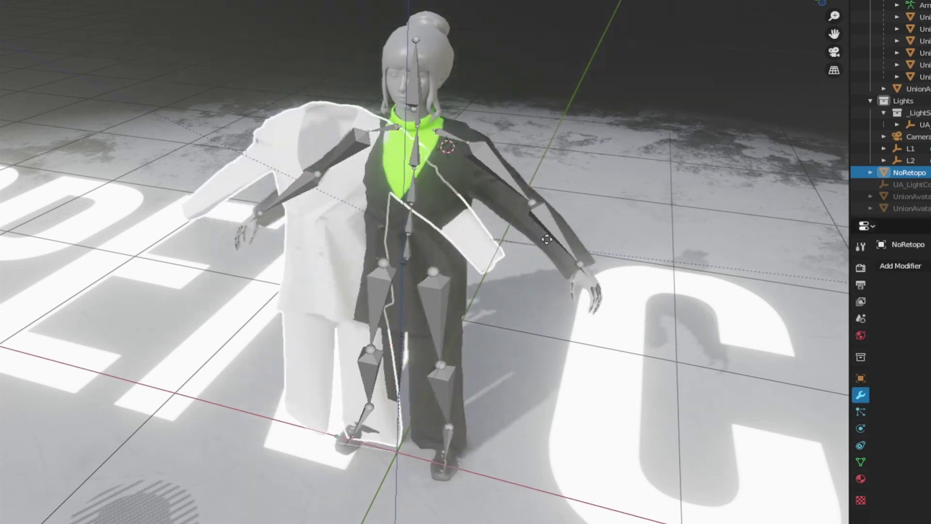
left_click(390, 220)
Step: Examine the NoRetopo outfit's wireframe density up close in Edit Mode and return to Object Mode
middle_click_drag(390, 219, 460, 205, "shift")
right_click(343, 189)
right_click(473, 173, "shift")
scroll(473, 173, "up", 2)
key("Tab")
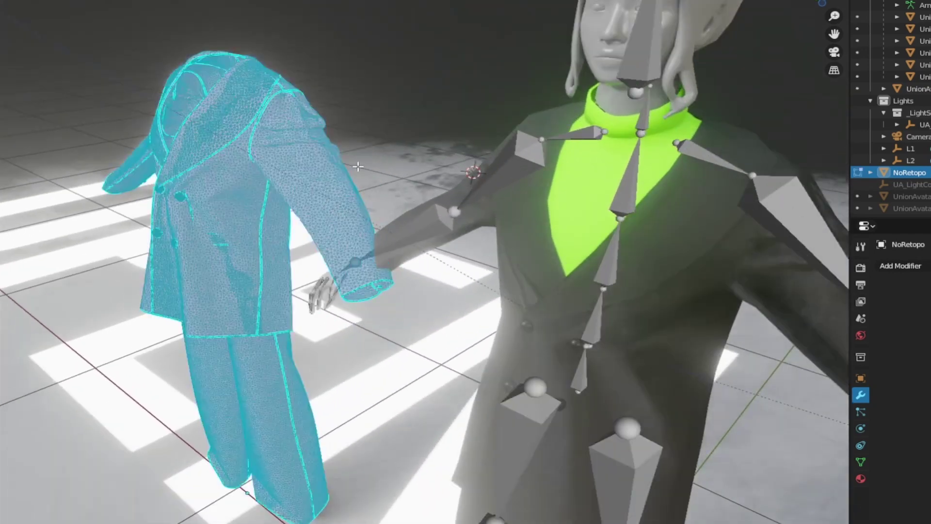
key("Tab")
left_click(324, 61)
left_click(246, 111)
key("Tab")
middle_click_drag(214, 192, 245, 167)
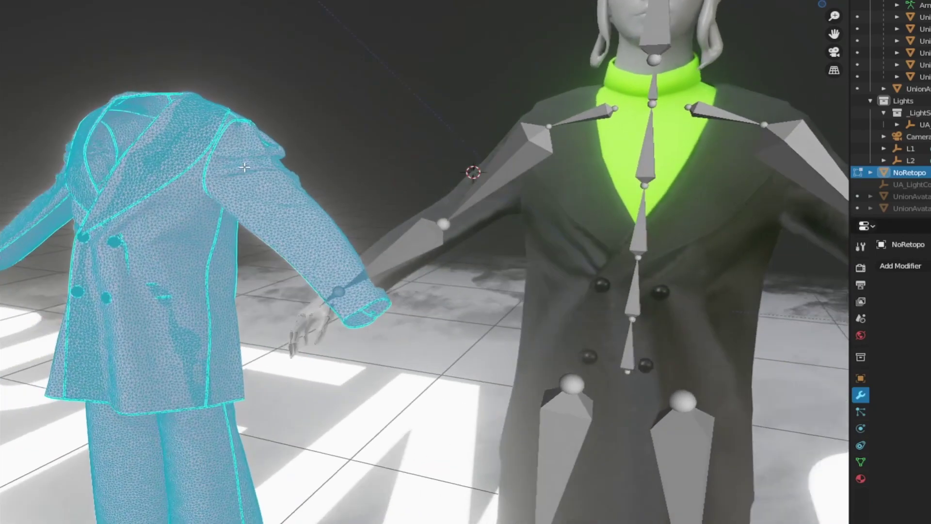
scroll(155, 188, "up", 3)
middle_click_drag(155, 188, 504, 107, "shift")
middle_click_drag(507, 155, 568, 197)
key("Tab")
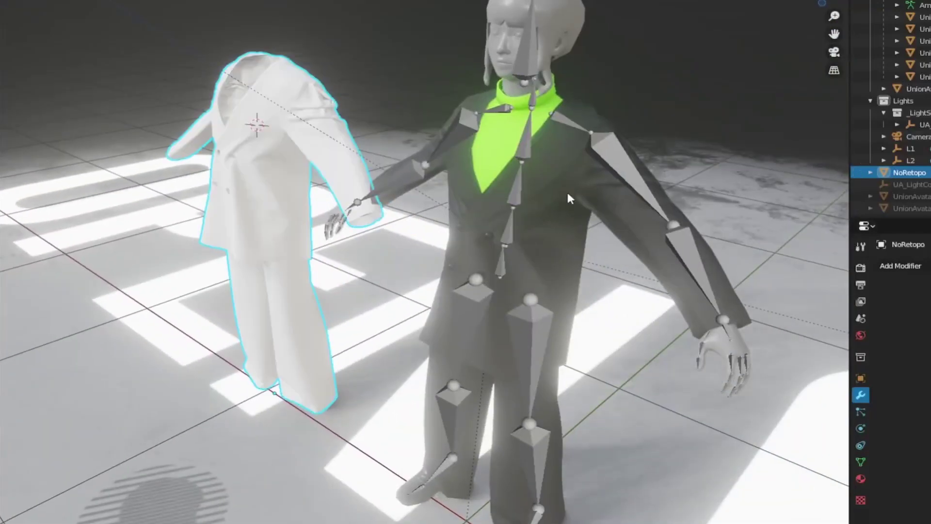
Step: Select the avatar's jacket and trousers together and inspect their retopologized mesh in Edit Mode
left_click(569, 198)
key("Tab")
key("Tab")
middle_click_drag(458, 298, 464, 364)
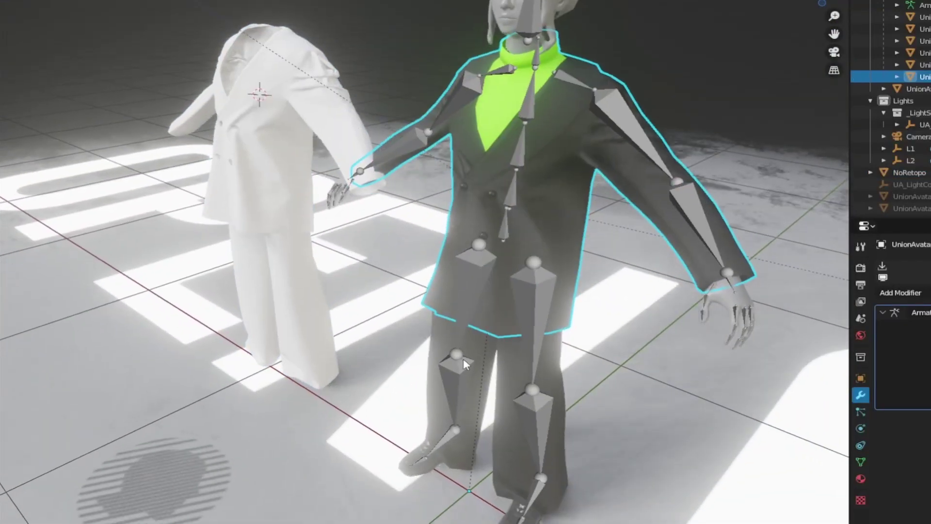
left_click(487, 339, "shift")
key("Tab")
middle_click_drag(487, 395, 500, 223)
middle_click_drag(514, 177, 582, 167)
right_click(600, 164, "shift")
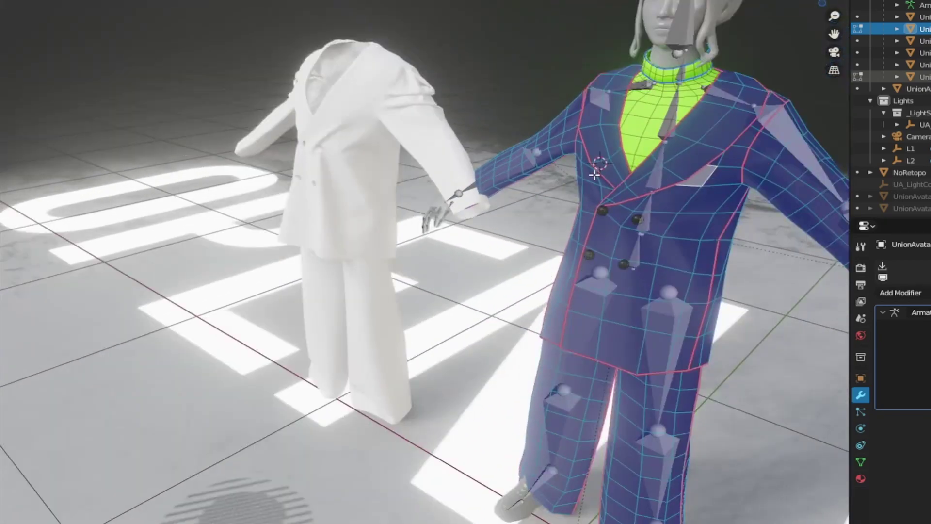
scroll(595, 174, "down", 2)
key("Tab")
Step: Hide the overlays to compare the NoRetopo outfit with the retopologized suit, and turn them back on
key("alt+shift+z")
middle_click_drag(559, 216, 642, 214)
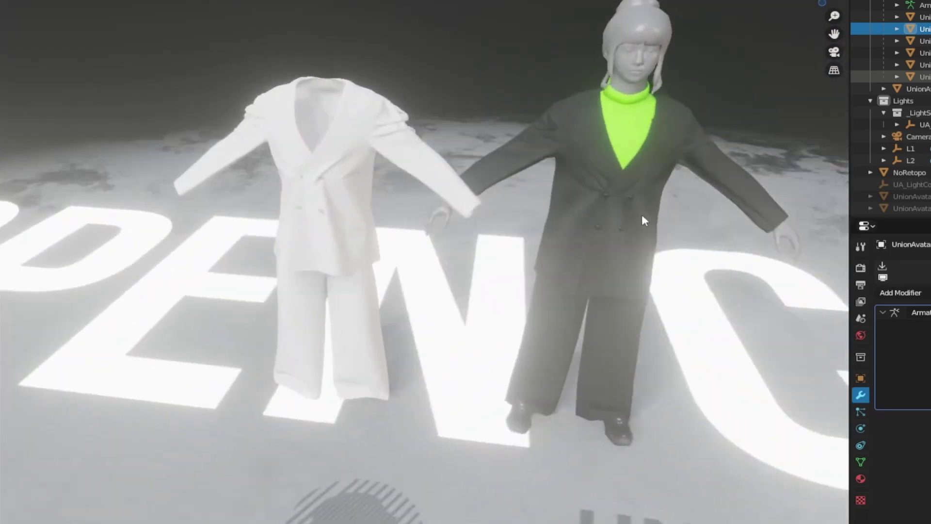
middle_click_drag(542, 256, 426, 255)
key("shift+alt+z")
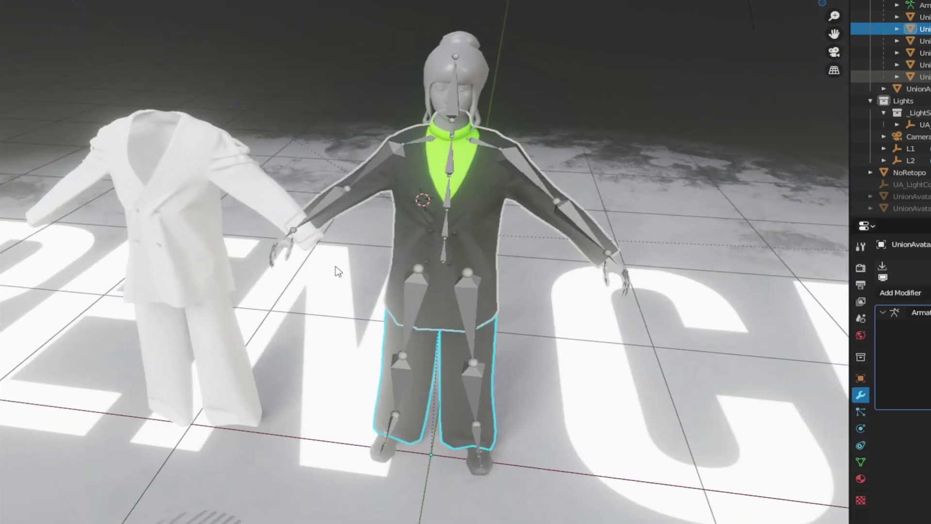
Step: Delete the NoRetopo clothing mesh from the scene
left_click(221, 298)
key("x")
left_click(410, 284)
key("KP_1")
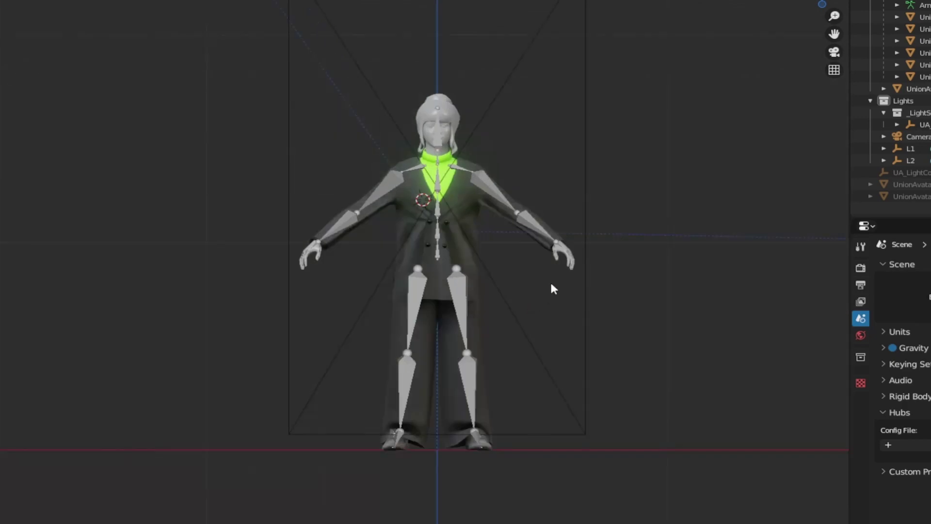
middle_click_drag(554, 288, 514, 338)
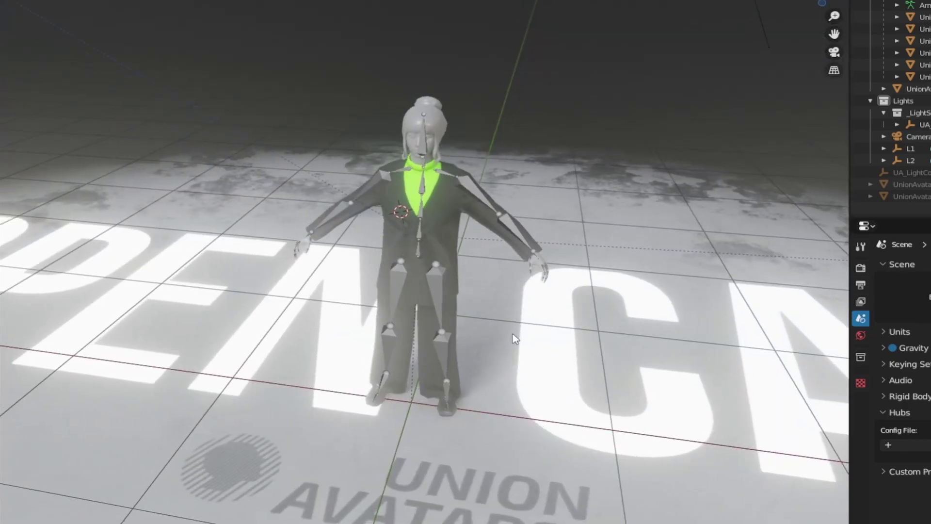
scroll(515, 339, "up", 5)
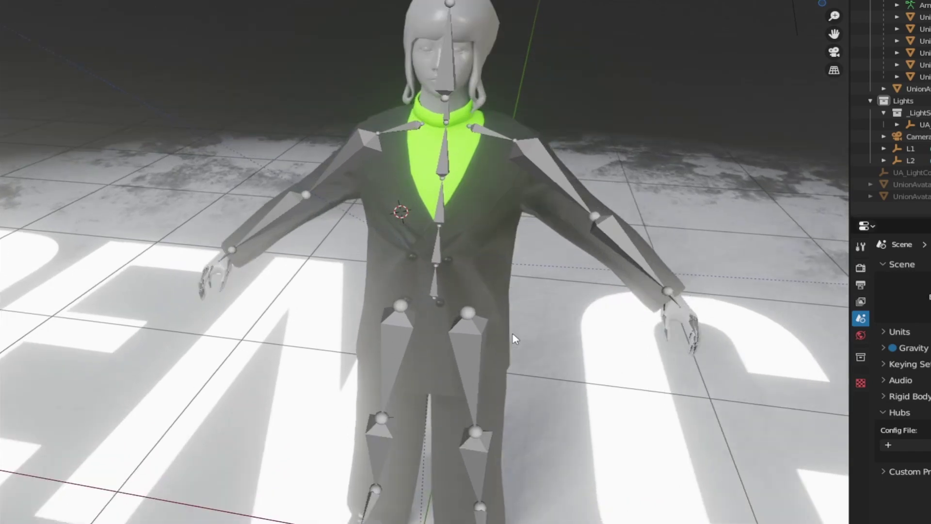
scroll(515, 338, "down", 4)
middle_click_drag(514, 338, 492, 276, "shift")
scroll(493, 274, "up", 2)
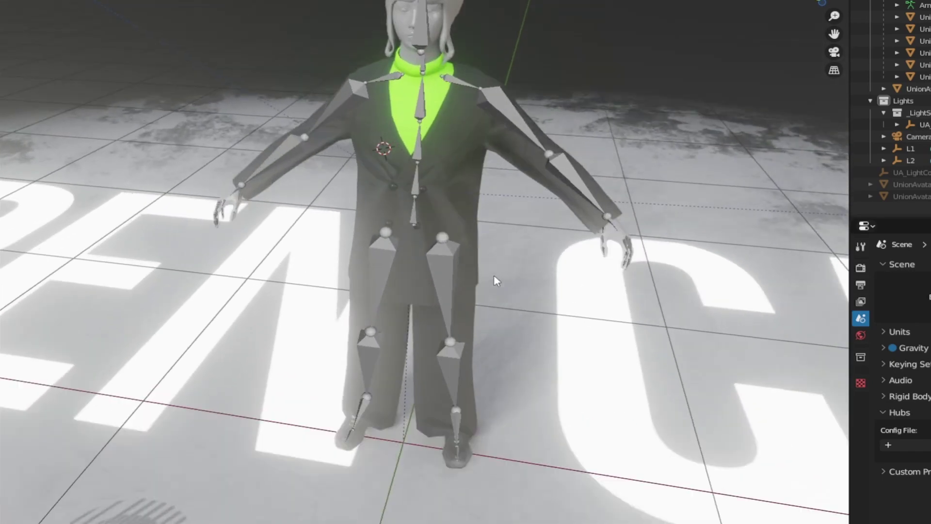
scroll(492, 272, "up", 1)
scroll(493, 272, "down", 3)
middle_click_drag(507, 260, 478, 287)
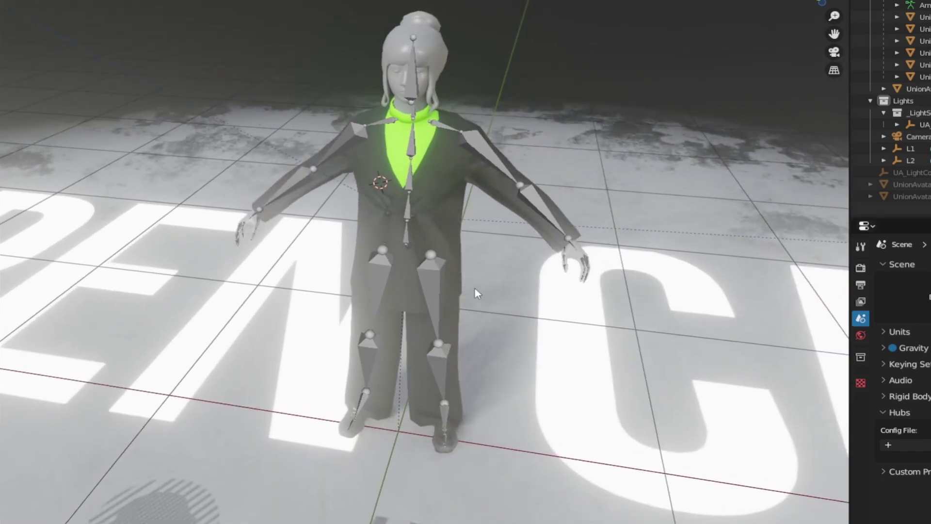
Step: Select the avatar's jacket, trousers and shoes together and copy them
left_click(439, 220)
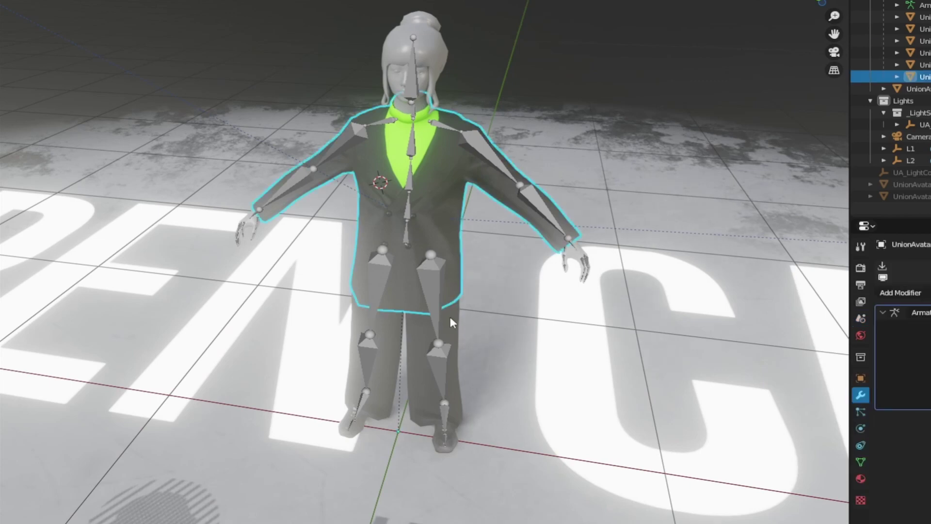
left_click(449, 318, "shift")
left_click(463, 451, "shift")
left_click(455, 166)
left_click(460, 308, "shift")
left_click(454, 442, "shift")
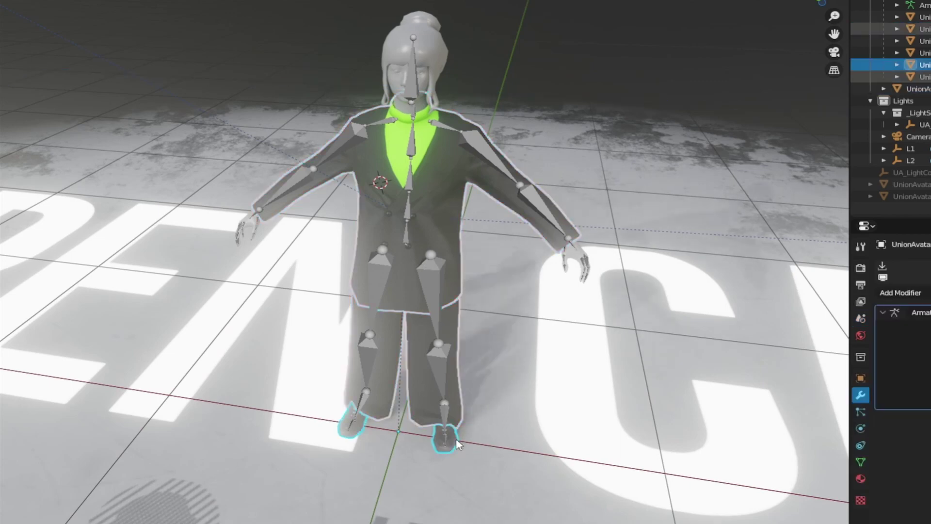
key("ctrl+c")
Step: Open UA_OpenCall_VideoRender.blend from the Renderfile folder in Blender
left_click(393, 291)
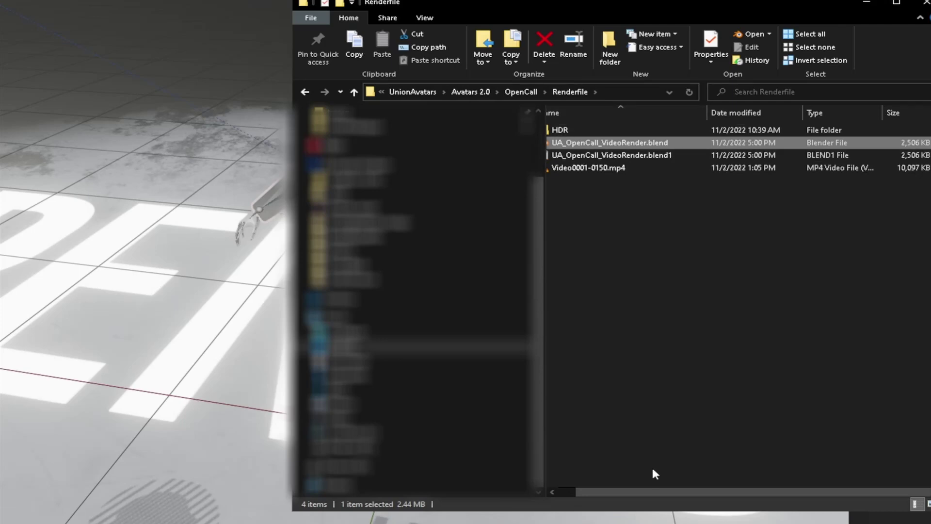
left_click_drag(641, 492, 599, 496)
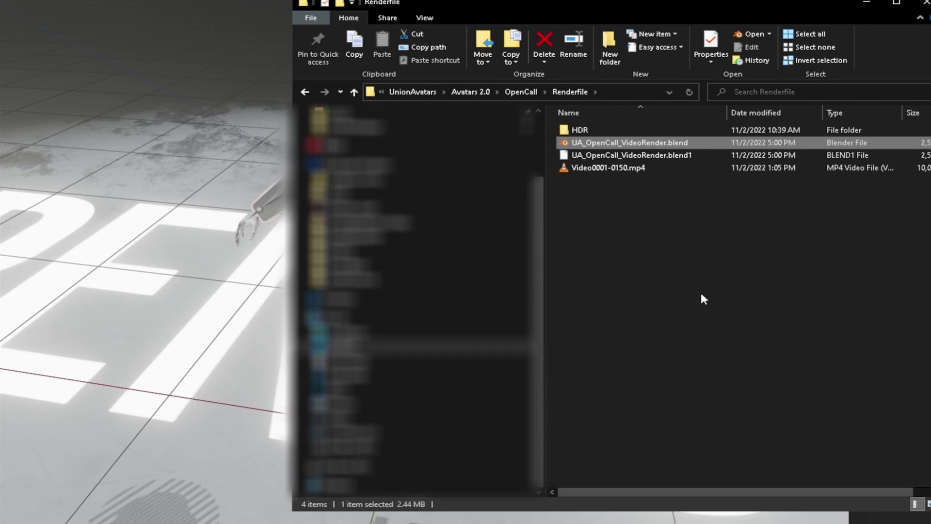
left_click_drag(650, 142, 202, 133)
left_click(202, 133)
left_click(560, 264)
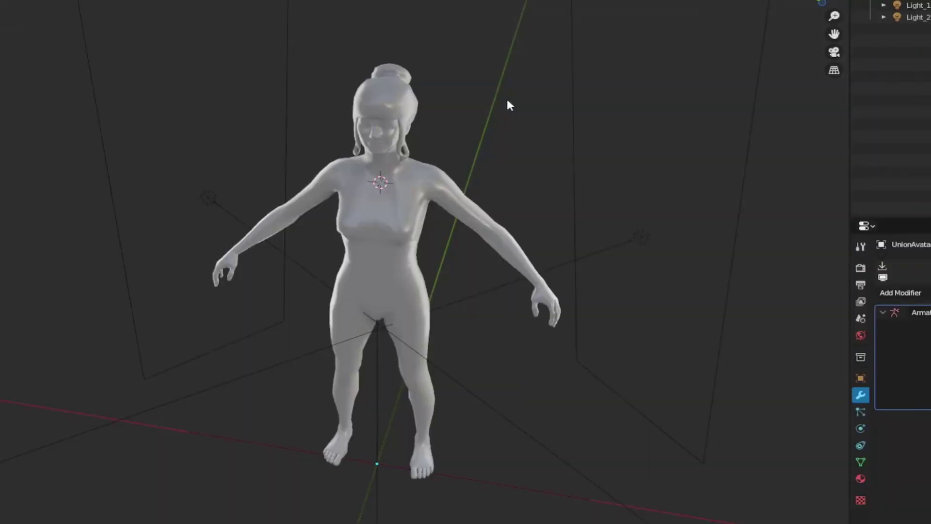
Step: Examine the avatar, camera and light placement in the render scene from the front, at an angle and from the top
middle_click_drag(483, 212, 494, 177)
key("KP_1")
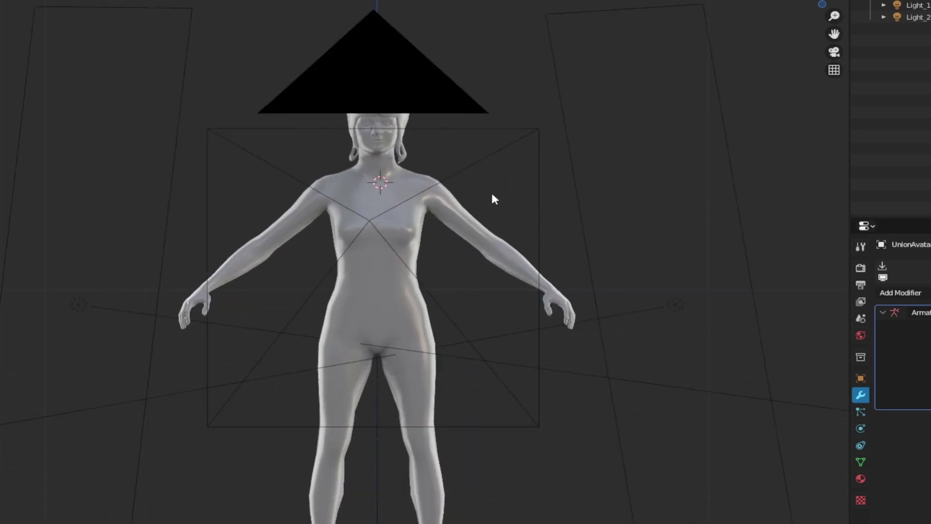
scroll(521, 210, "down", 4)
middle_click_drag(522, 213, 542, 260)
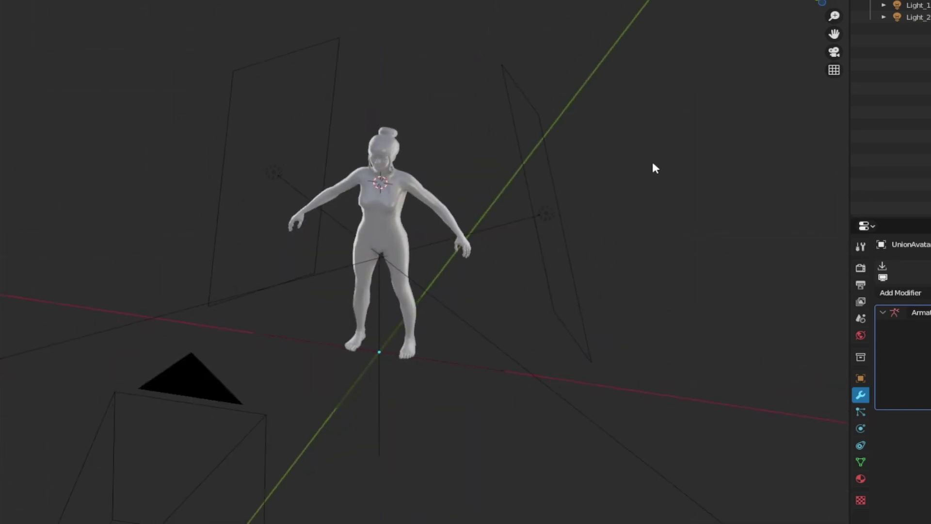
middle_click_drag(653, 164, 640, 179)
key("KP_7")
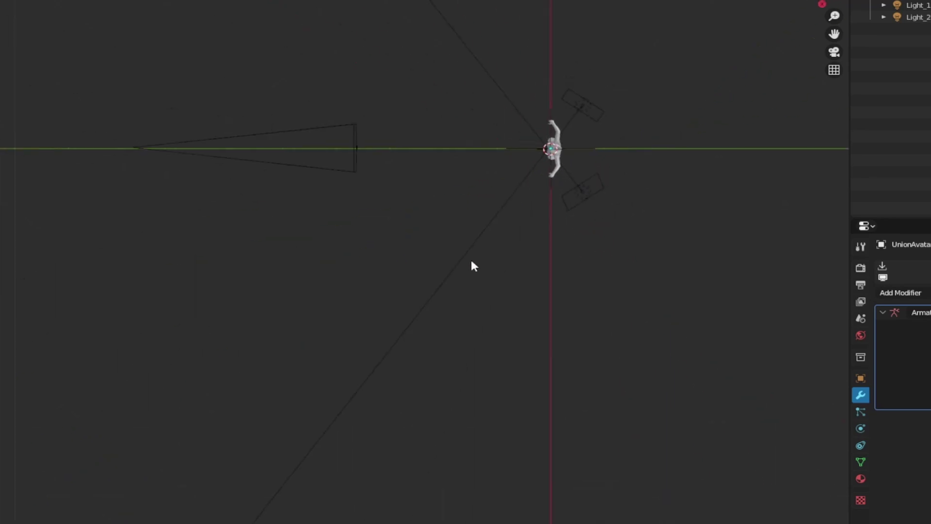
middle_click_drag(474, 266, 609, 187)
Step: Preview the render scene in rendered shading and check the lit avatar from an angle and the front
scroll(606, 194, "up", 4)
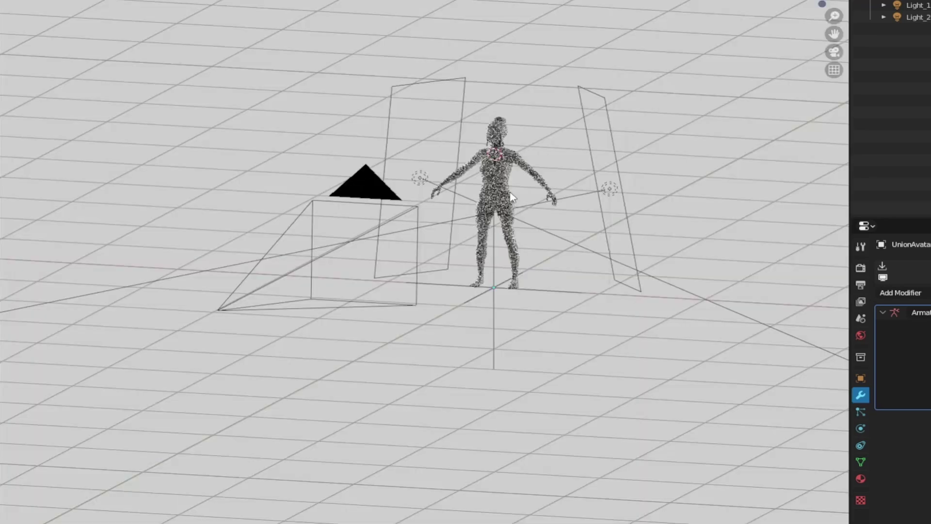
middle_click_drag(508, 189, 423, 247)
scroll(486, 217, "down", 4)
key("KP_1")
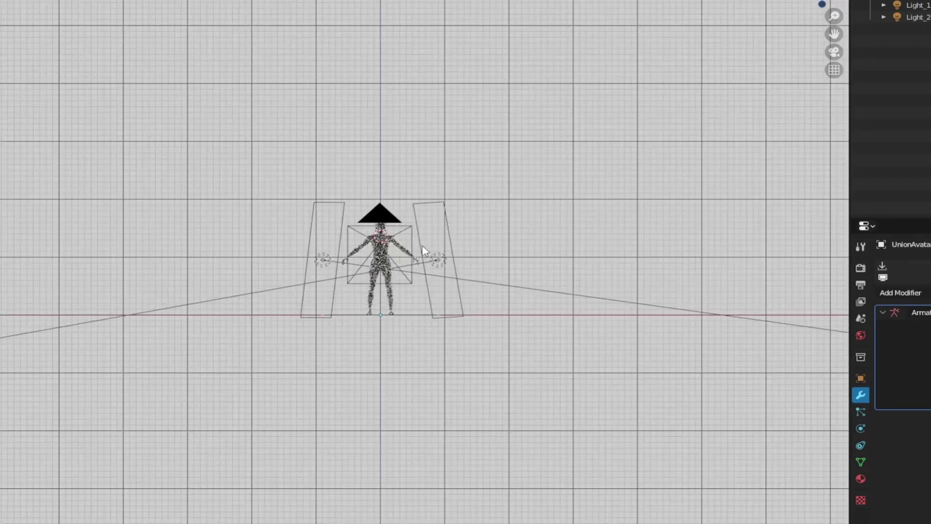
scroll(422, 250, "up", 5)
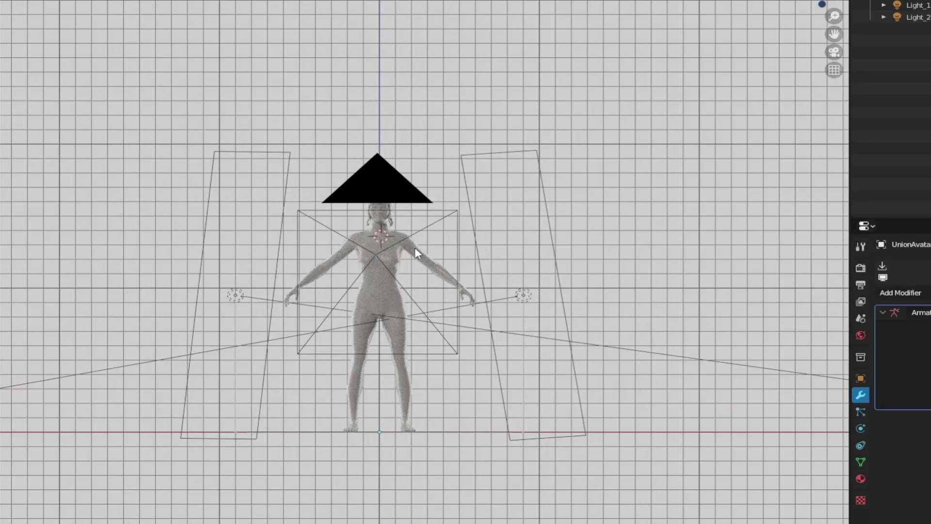
middle_click_drag(482, 239, 468, 264)
middle_click_drag(380, 272, 398, 322)
key("KP_7")
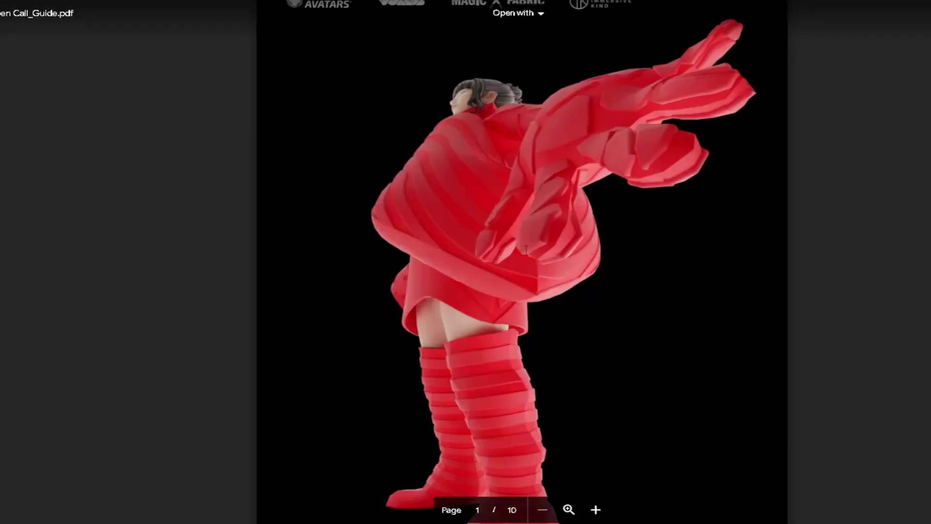
Step: Read through the Open Call guide PDF from the cover and Drive Files to the Static Image and Lighting Setup sections
scroll(522, 262, "down", 6)
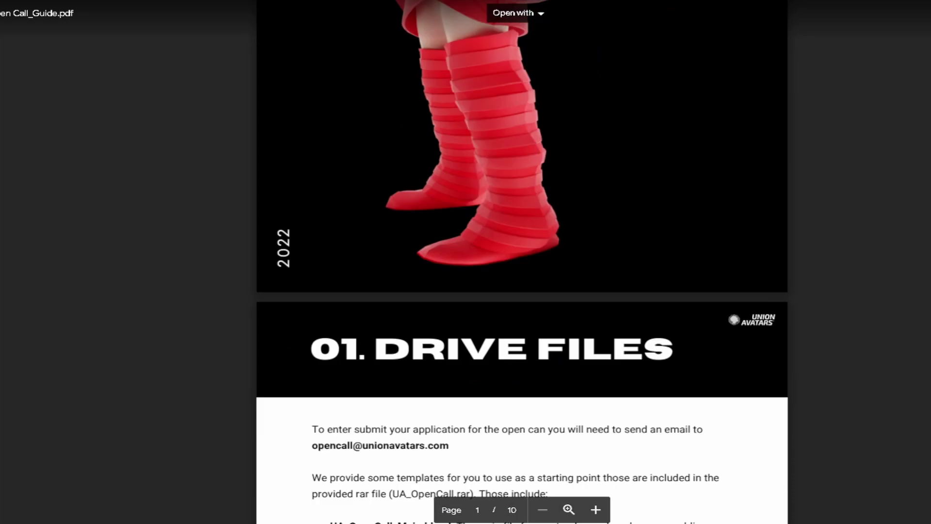
scroll(522, 261, "down", 5)
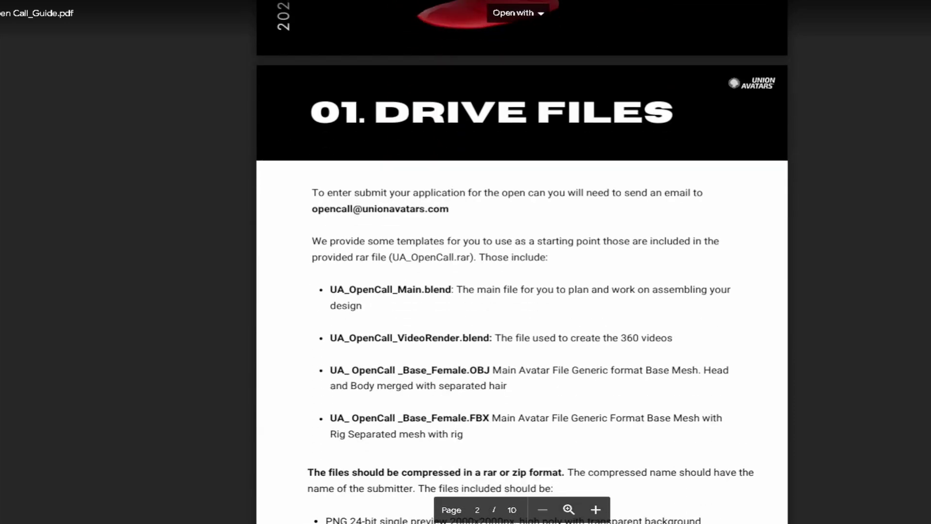
scroll(522, 262, "down", 20)
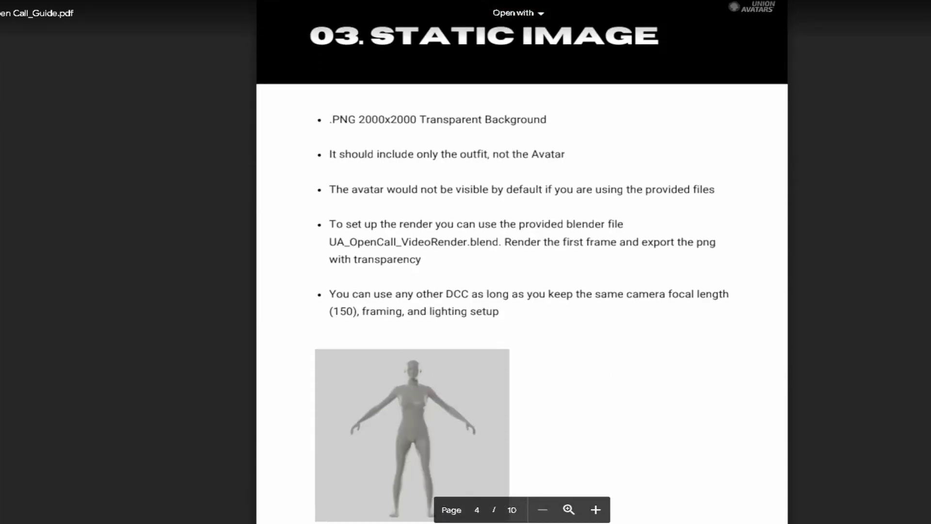
scroll(522, 261, "down", 16)
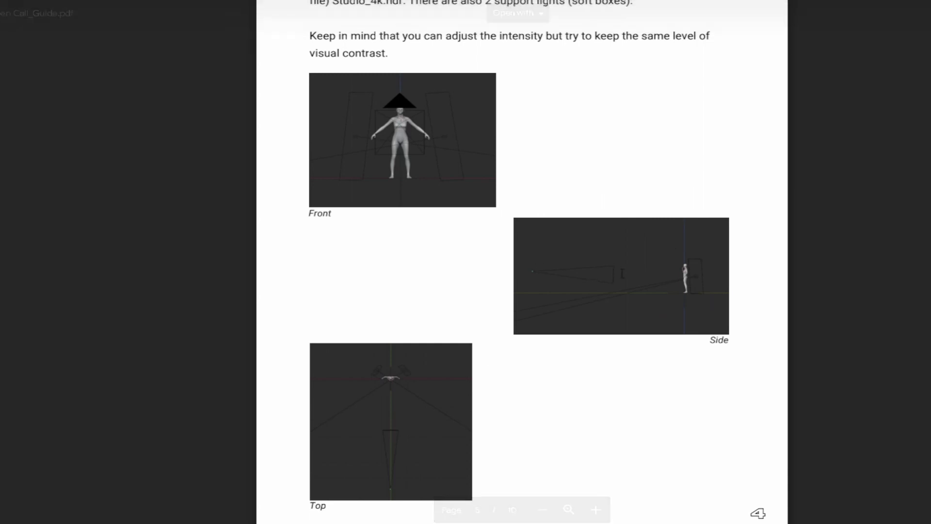
scroll(622, 272, "up", 3)
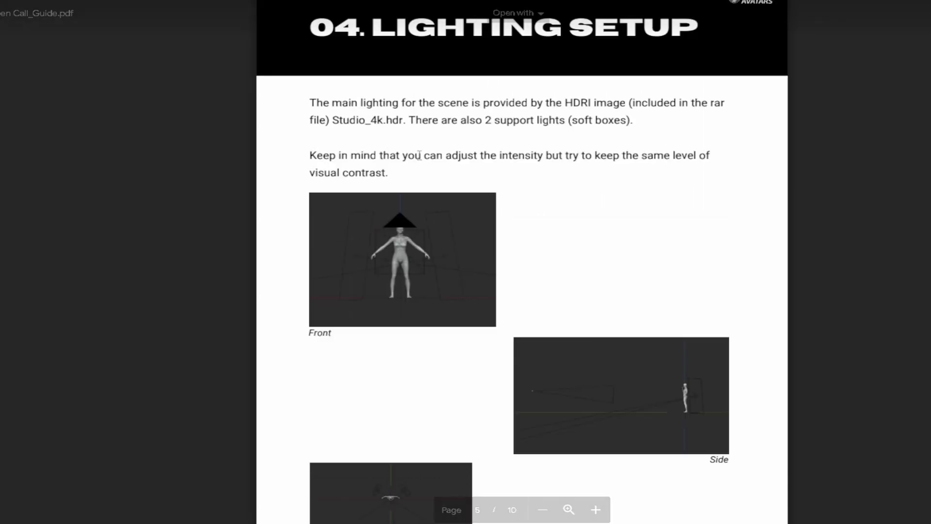
Step: Highlight the Studio_4k.hdr file name in the Lighting Setup text and review the framing example and light placement images
double_click(333, 121)
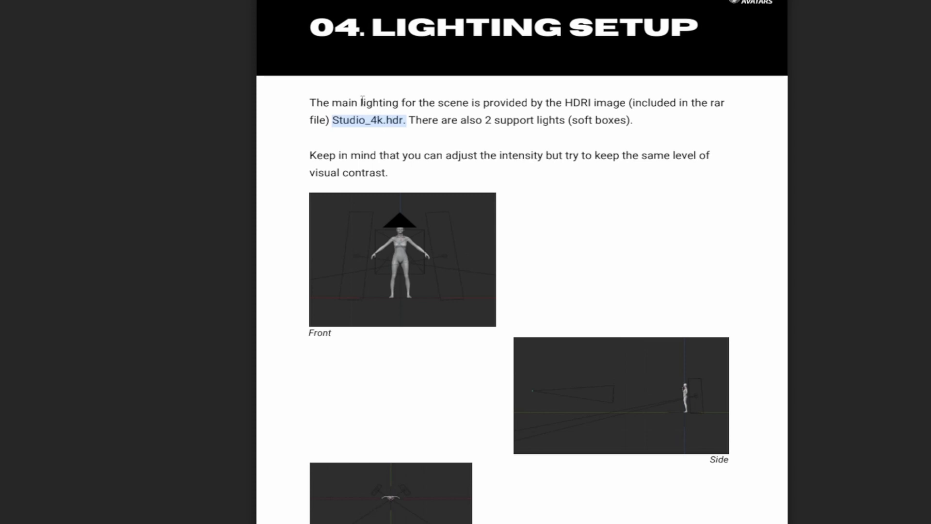
scroll(362, 100, "up", 2)
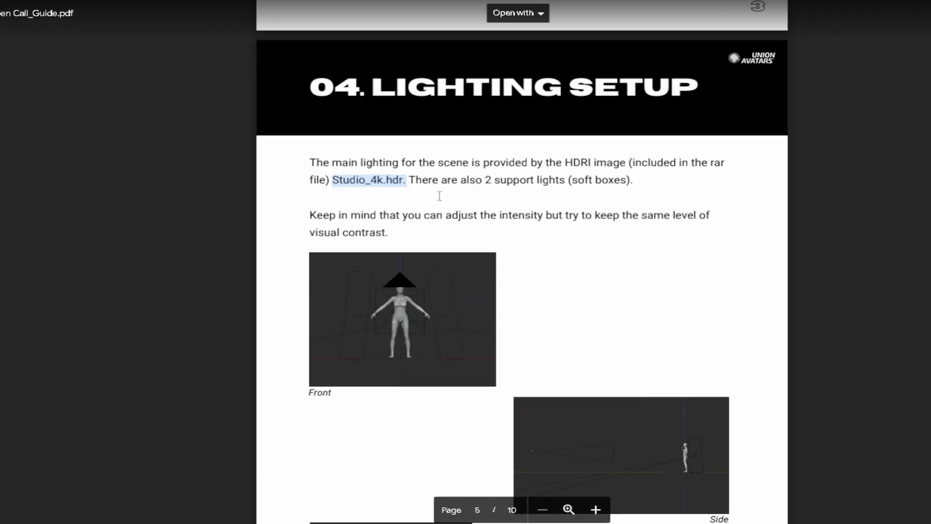
scroll(439, 196, "down", 2)
scroll(439, 195, "up", 10)
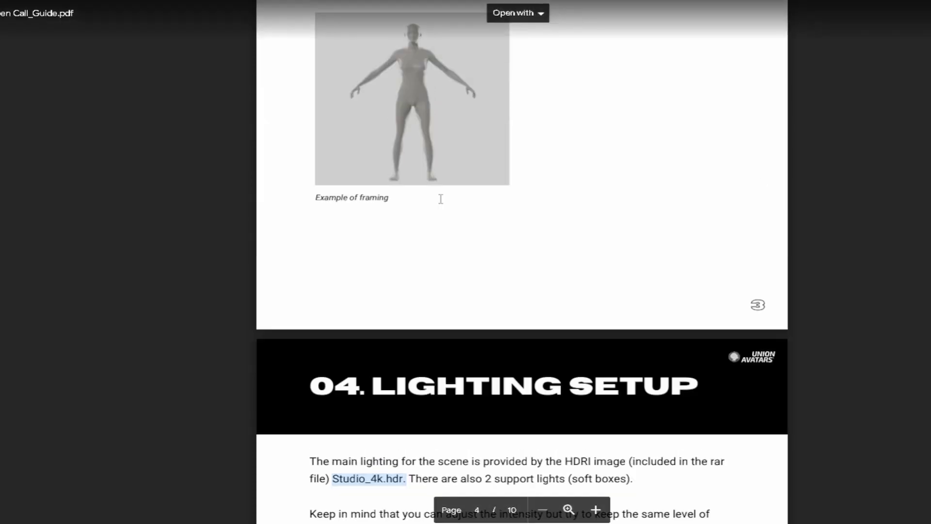
scroll(440, 198, "up", 3)
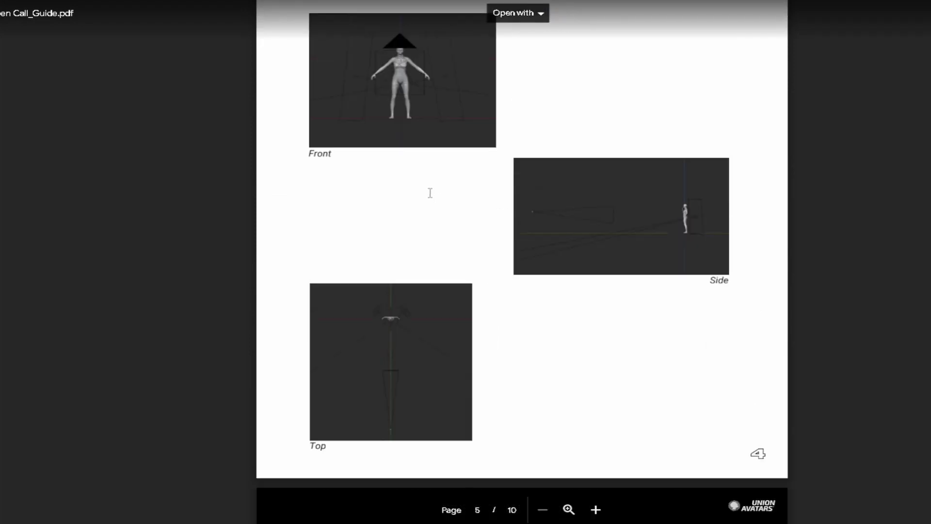
Step: Read on in the Open Call guide through the light placement views to the transparency and PNG RGBA output instructions
scroll(620, 239, "down", 10)
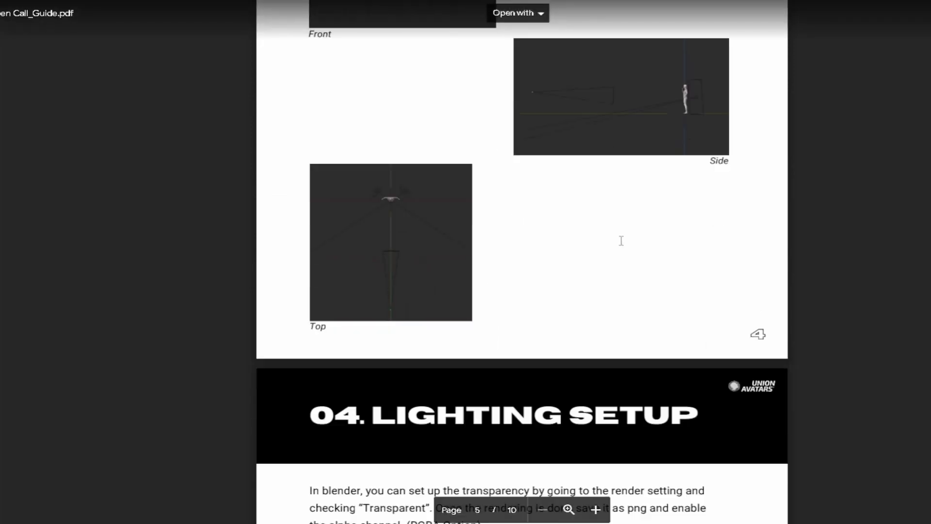
scroll(578, 253, "down", 2)
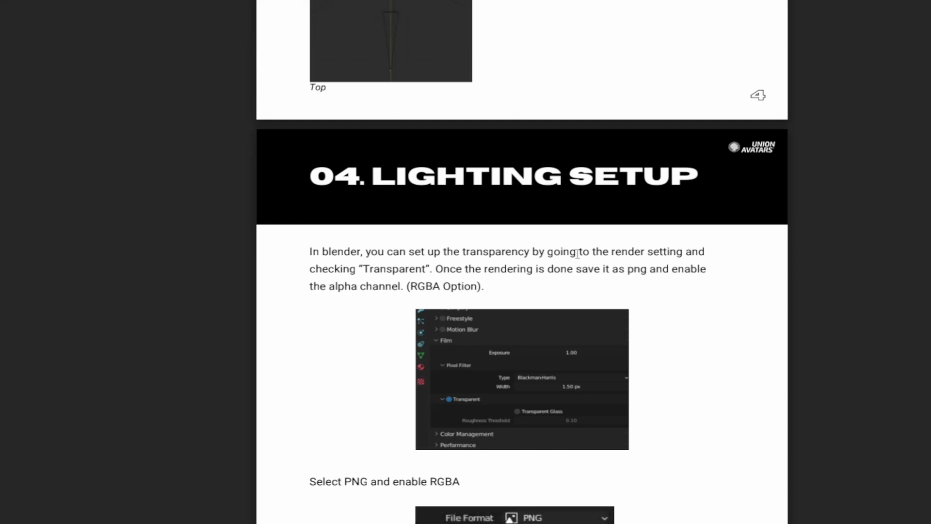
scroll(577, 253, "down", 4)
scroll(577, 253, "down", 1)
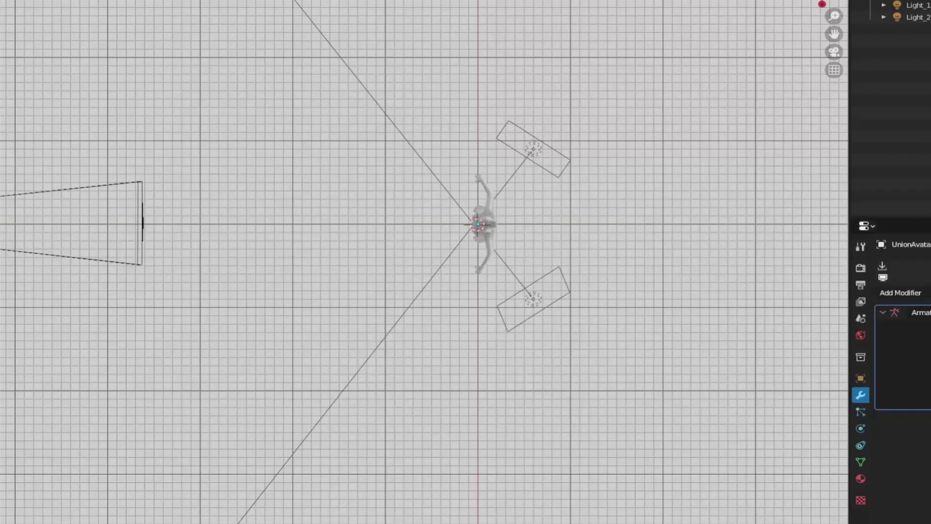
Step: Split the 3D viewport horizontally and show the World shader nodes in the new lower area
middle_click_drag(524, 208, 586, 162)
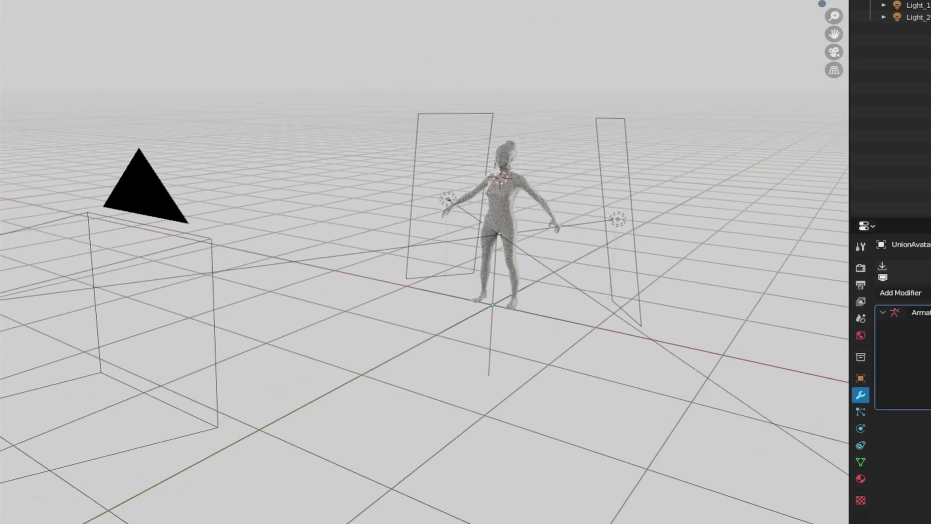
left_click_drag(0, 523, 0, 323)
left_click(0, 332)
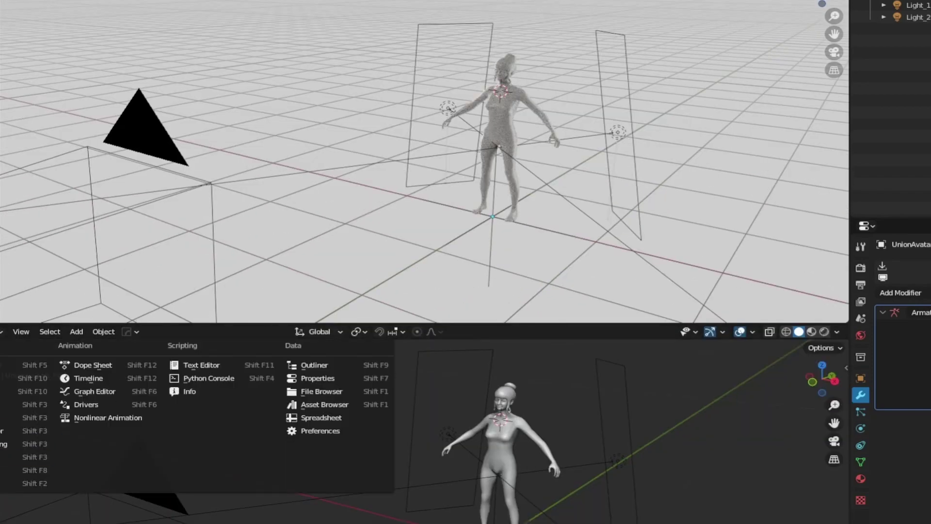
left_click(24, 457)
left_click(4, 359)
scroll(201, 461, "up", 5)
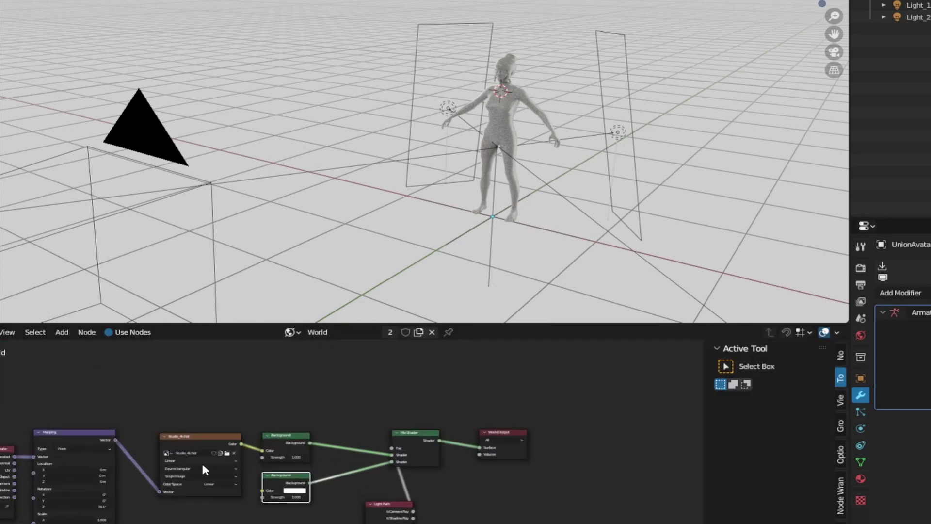
Step: Preview the HDRI Background node on the World Output, check the avatar's lighting, and reconnect the Mix Shader
middle_click_drag(331, 478, 375, 450)
scroll(376, 450, "up", 7)
left_click_drag(329, 373, 334, 369)
middle_click_drag(411, 381, 371, 405)
left_click(320, 394, "ctrl+shift")
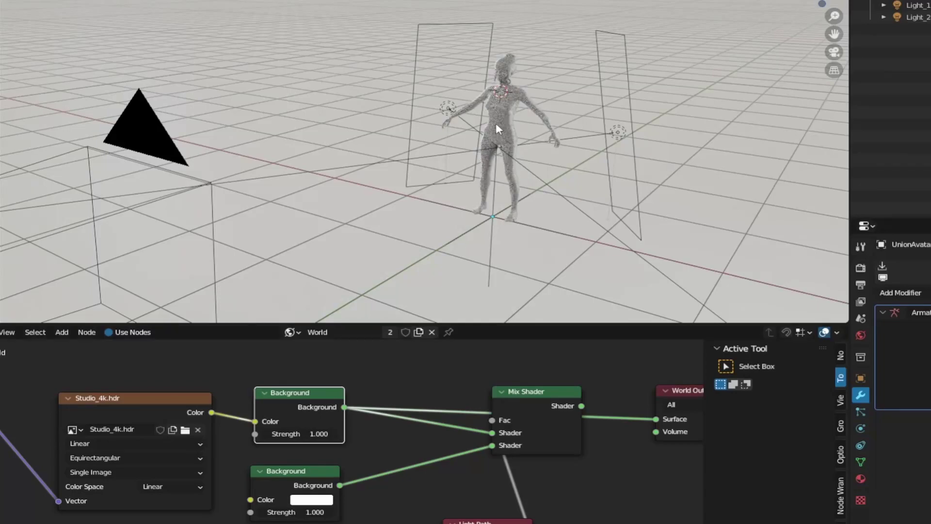
middle_click_drag(496, 123, 503, 242)
left_click(521, 394, "ctrl+shift")
scroll(310, 439, "up", 1)
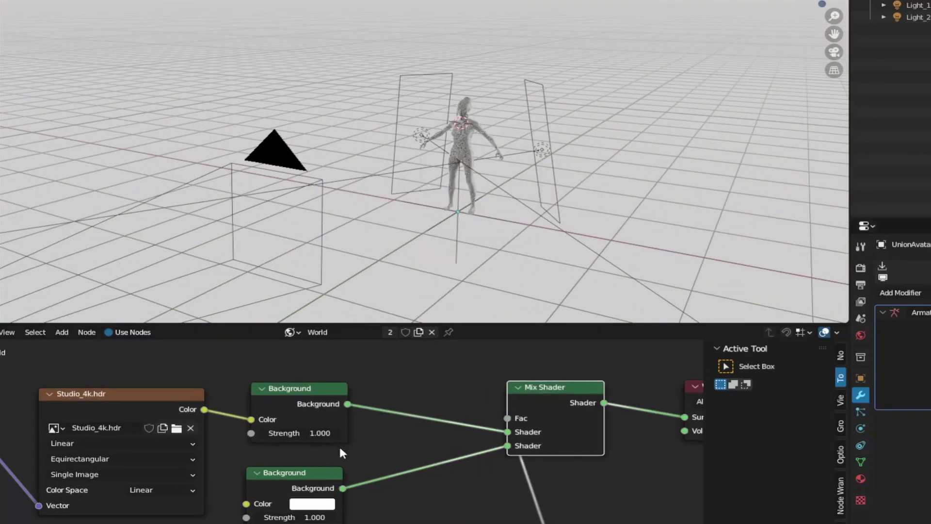
Step: Move the white Background node a little away from the HDRI Background node in the World node tree
mouse_move(309, 476)
left_mouse_down()
mouse_move(351, 478)
mouse_move(312, 483)
left_mouse_up()
middle_click_drag(353, 460, 275, 418)
left_click_drag(241, 439, 282, 448)
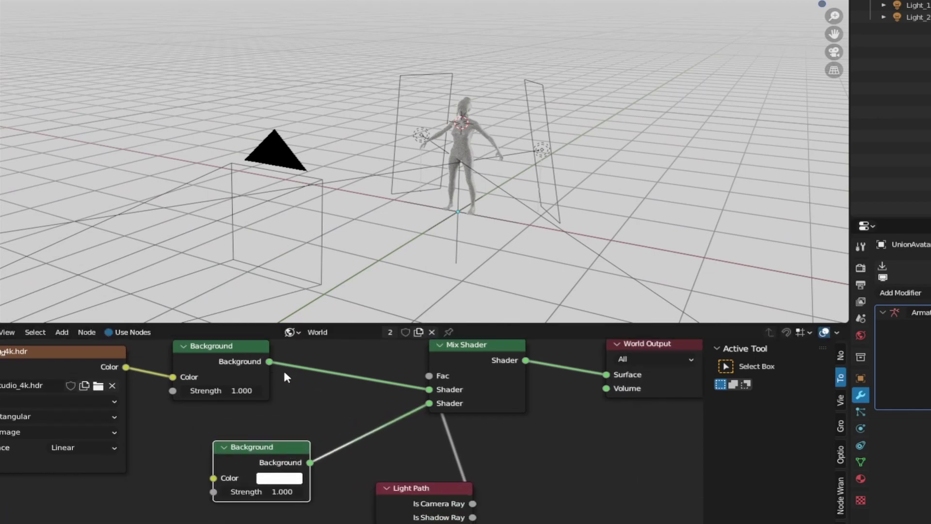
middle_click_drag(304, 378, 365, 423)
scroll(365, 423, "down", 3)
scroll(279, 206, "down", 2)
Step: Check the avatar and lights in orthographic projection, through the scene camera, and from an angle
key("KP_5")
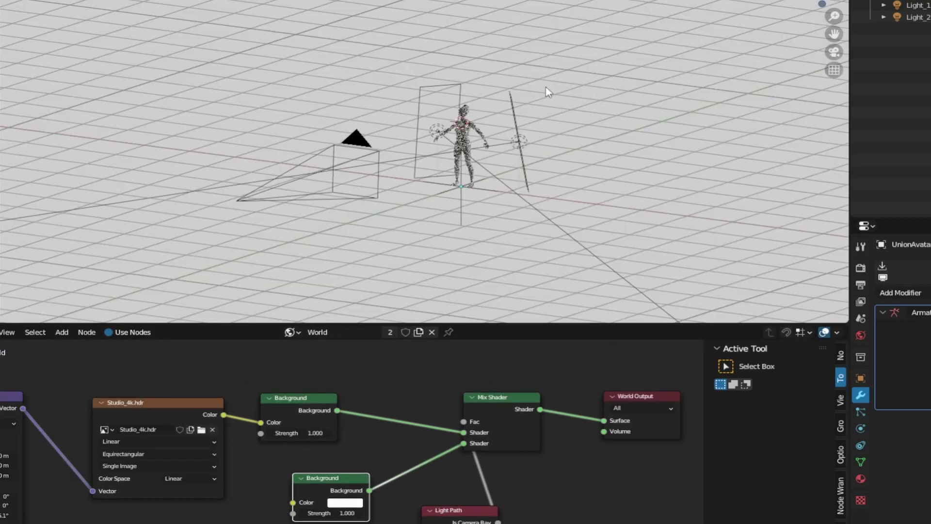
middle_click_drag(545, 87, 485, 145)
scroll(546, 130, "up", 3)
key("KP_0")
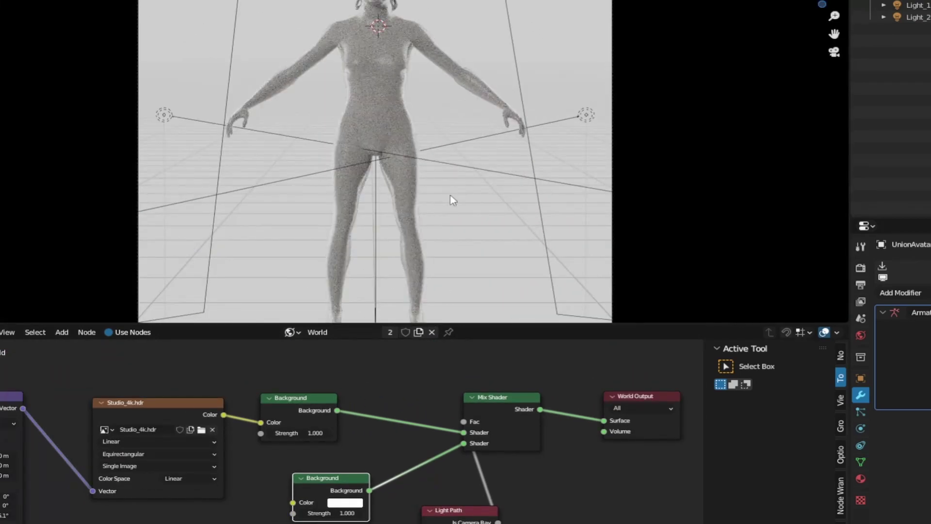
key("KP_0")
middle_click_drag(537, 125, 555, 124)
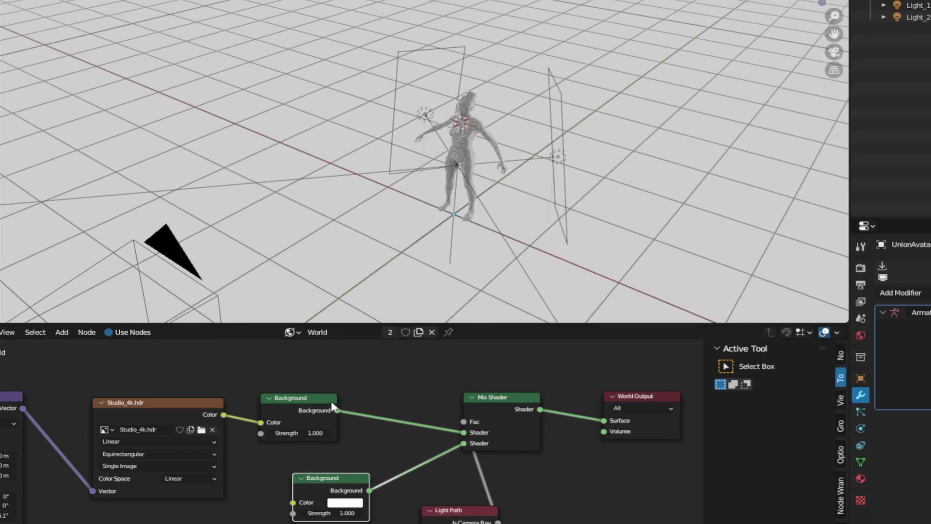
Step: Preview the HDRI and white Background nodes on the World Output in turn, and reconnect the Mix Shader
left_click(315, 402, "ctrl+shift")
middle_click_drag(424, 209, 606, 171)
left_click(339, 486, "ctrl+shift")
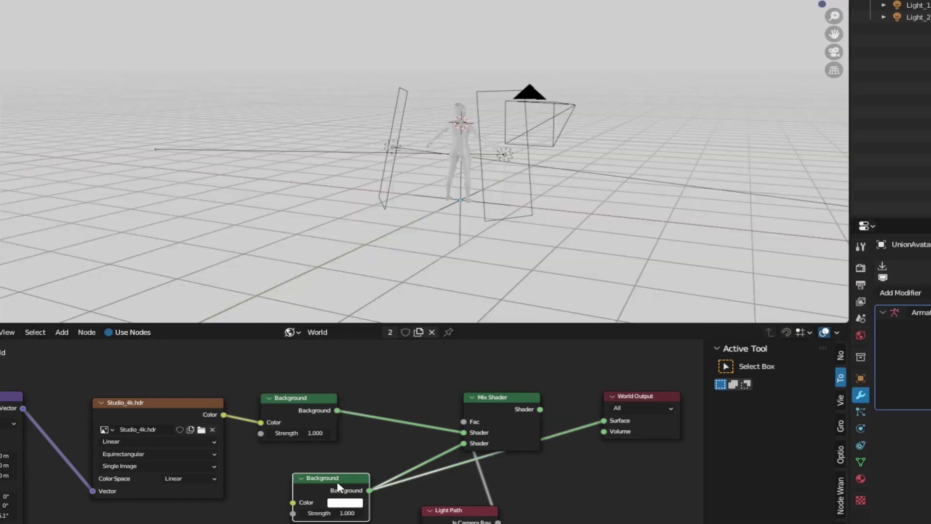
left_click_drag(353, 473, 347, 466)
left_click(516, 404, "ctrl+shift")
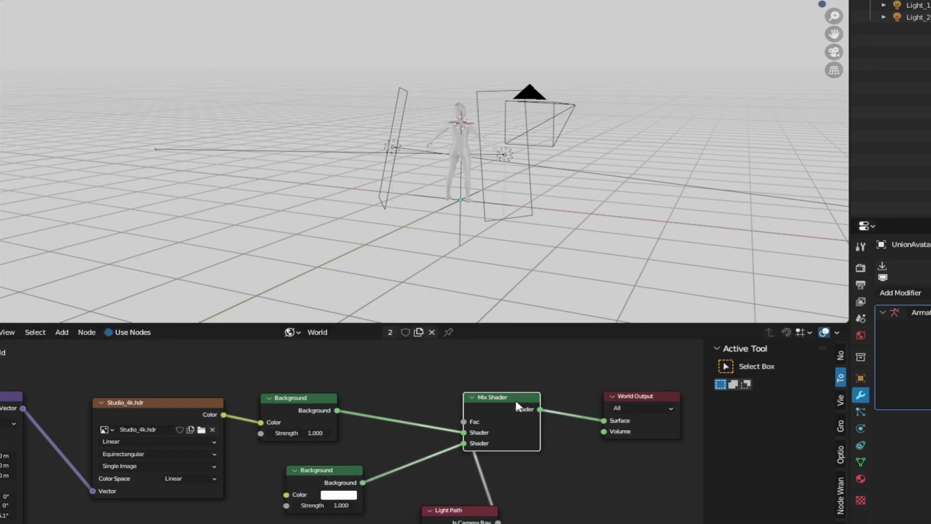
Step: Examine the rendered avatar and its back lights from the front, side and at an angle, with and without overlays
middle_click_drag(569, 166, 318, 193)
scroll(427, 203, "up", 7)
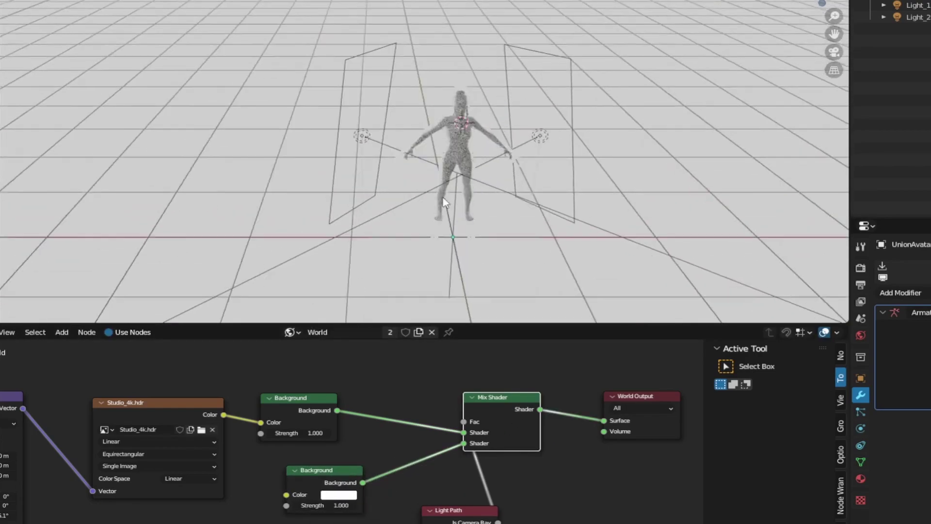
middle_click_drag(534, 223, 449, 182)
key("alt+shift+z")
key("shift+alt+z")
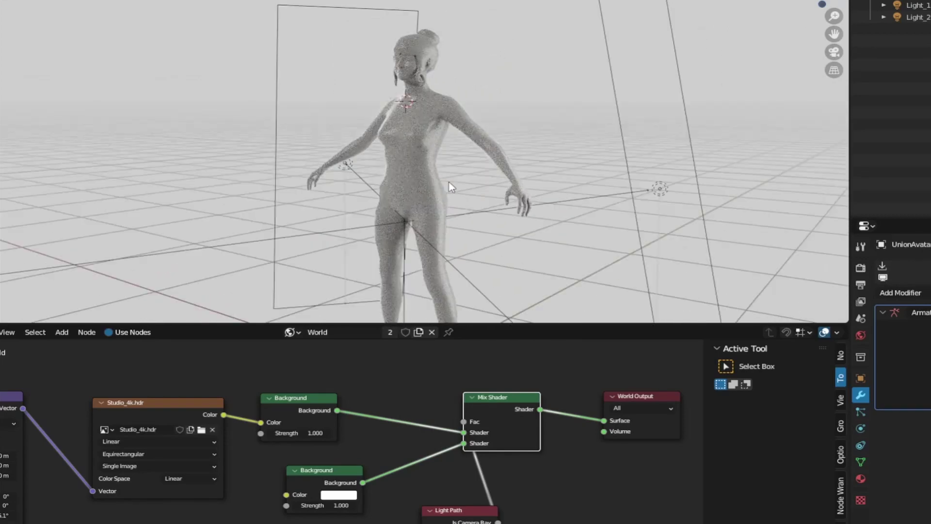
scroll(449, 230, "down", 3)
middle_click_drag(557, 155, 434, 165)
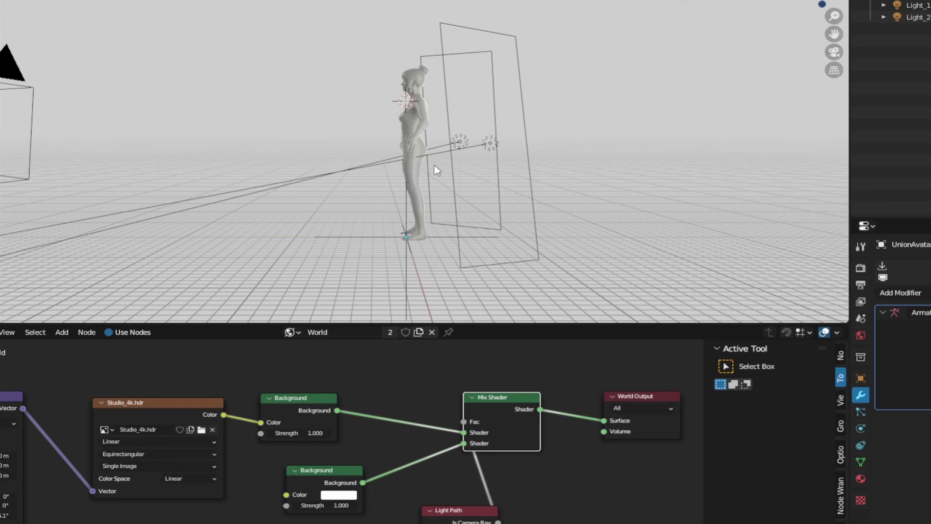
middle_click_drag(434, 164, 466, 183)
scroll(376, 167, "up", 4)
scroll(577, 160, "down", 3)
scroll(424, 149, "up", 2)
scroll(466, 156, "down", 2)
Step: Paste the copied outfit with its armature into the render scene and check it on the avatar with overlays hidden
key("ctrl+v")
key("shift+alt+z")
scroll(514, 154, "up", 4)
scroll(514, 153, "down", 3)
scroll(466, 183, "up", 2)
key("shift+alt+z")
scroll(465, 188, "down", 4)
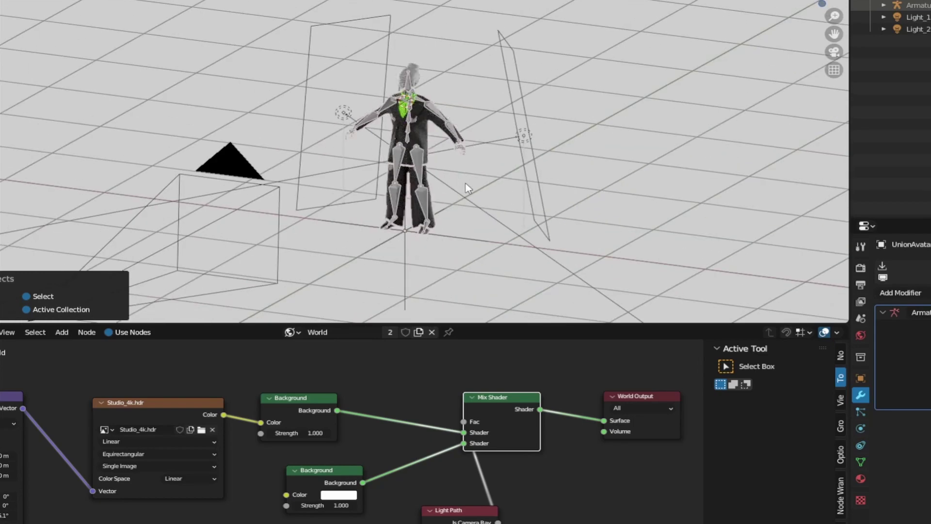
Step: Select the pasted Armature, enlarge the Outliner, and expand the armature to list its clothing meshes
scroll(466, 184, "up", 5)
left_click(492, 125)
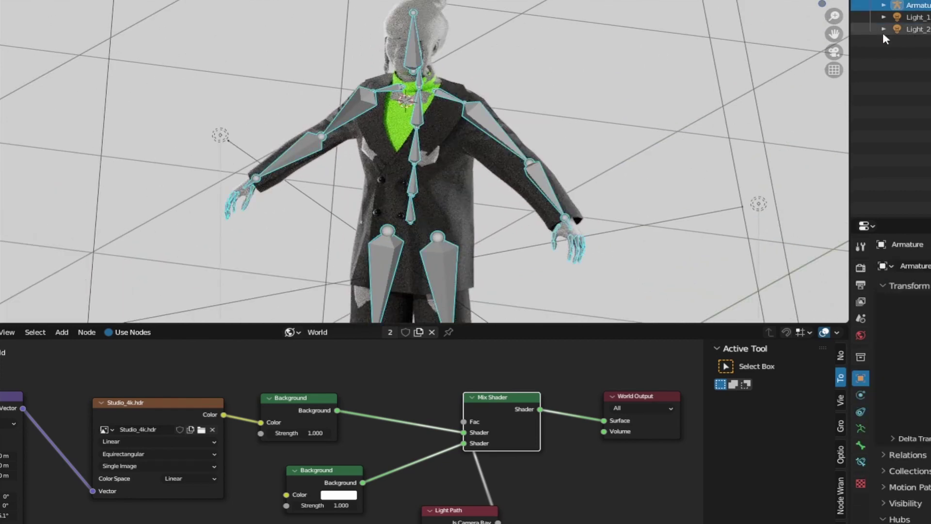
left_click_drag(843, 34, 760, 33)
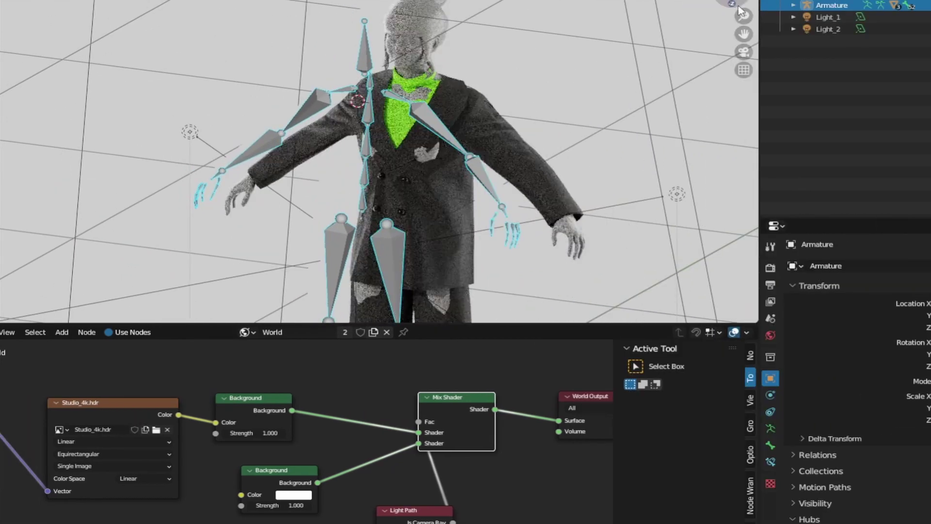
left_click(793, 5)
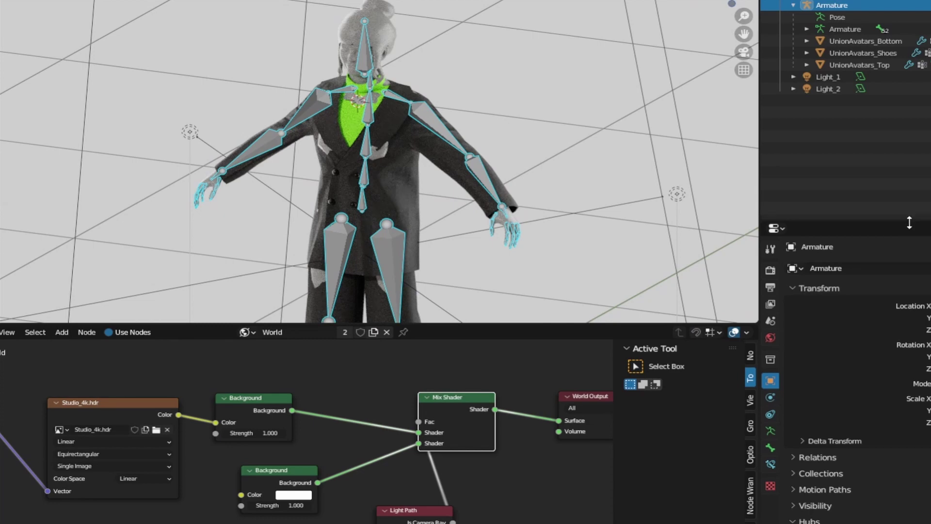
left_click_drag(883, 218, 883, 383)
Step: Join the World node area back into the 3D viewport and frame the dressed avatar
right_click(532, 326)
left_click(524, 326)
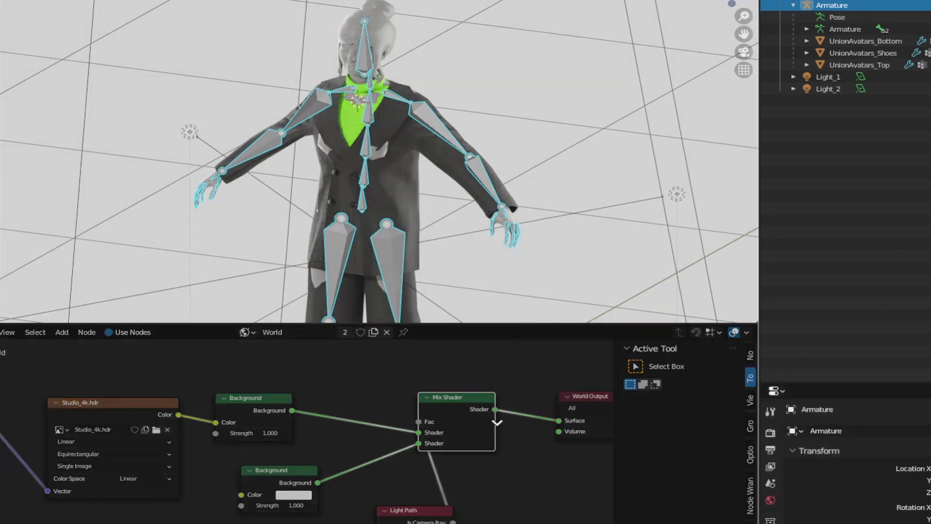
left_click(502, 451)
scroll(478, 309, "down", 3)
scroll(513, 330, "up", 2)
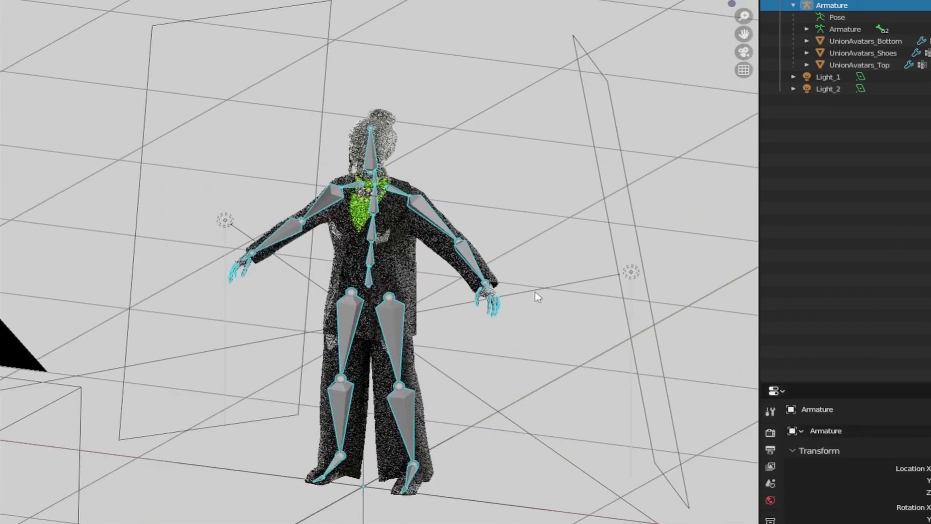
Step: Try deleting the pasted Armature while the clothing is still parented to it, and undo the deletion
left_click(850, 181)
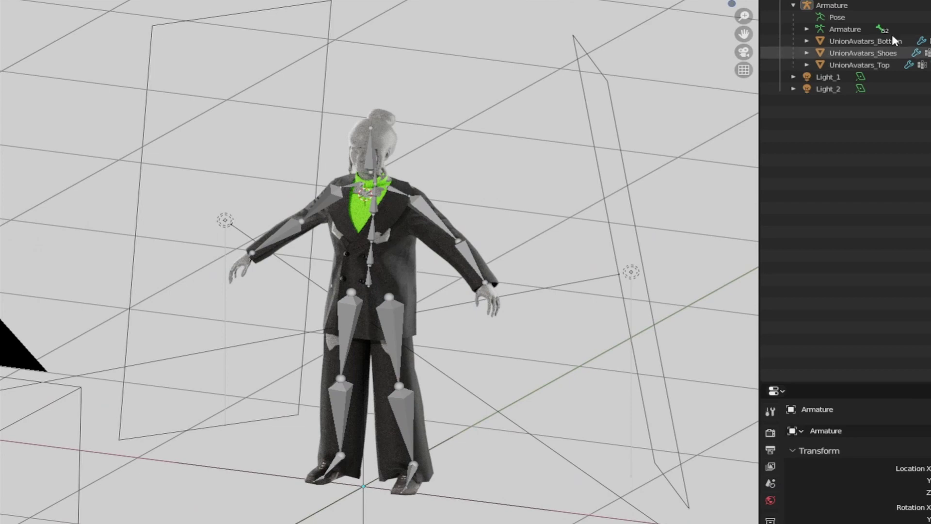
left_click(825, 42)
left_click(832, 7)
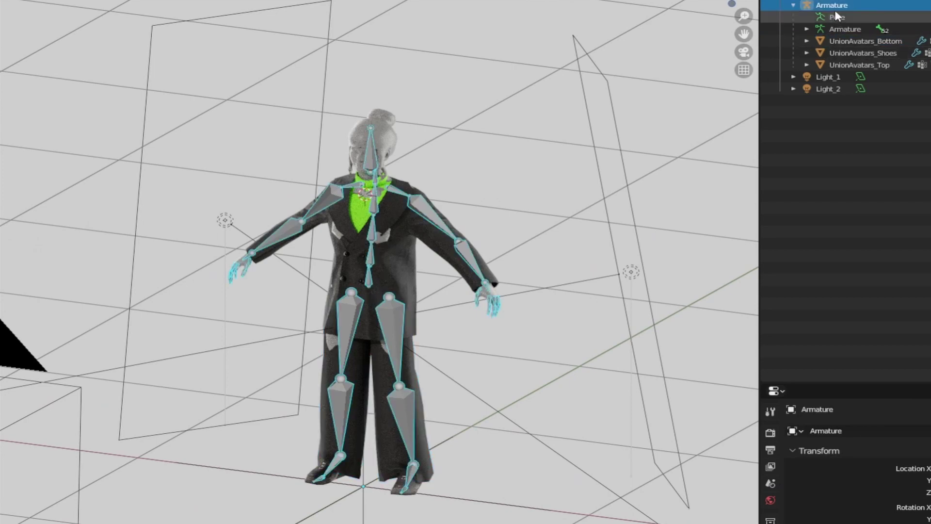
key("Delete")
key("ctrl+z")
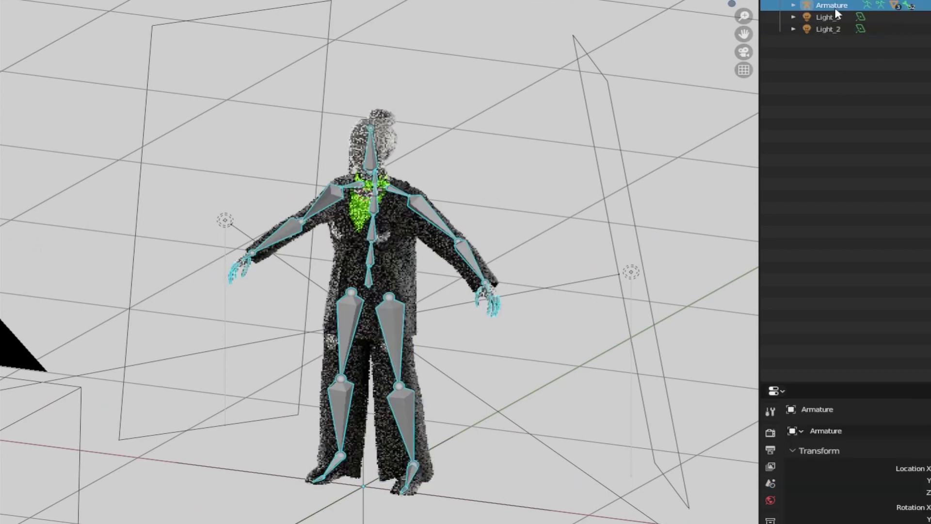
Step: Unparent UnionAvatars_Bottom, UnionAvatars_Shoes and UnionAvatars_Top from the pasted Armature and delete that armature
left_click(863, 42)
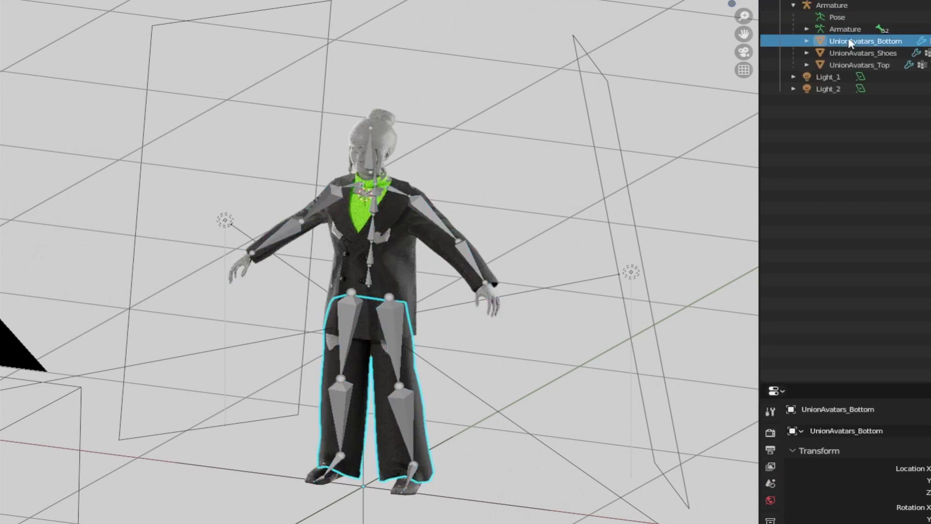
left_click(860, 65, "shift")
left_click_drag(860, 58, 861, 99)
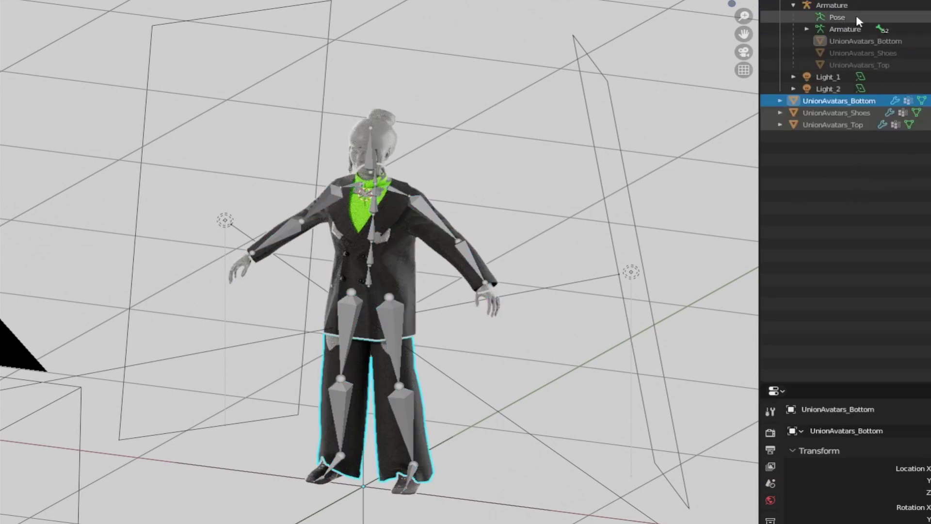
left_click(832, 5)
key("Delete")
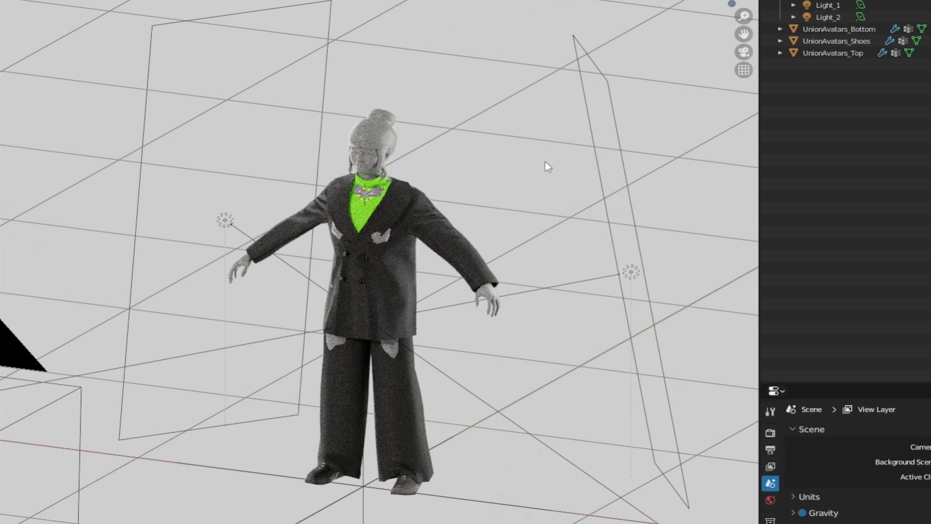
Step: Check what is nested under UnionAvatars_Body in the Outliner and fold it back up
scroll(805, 14, "up", 2)
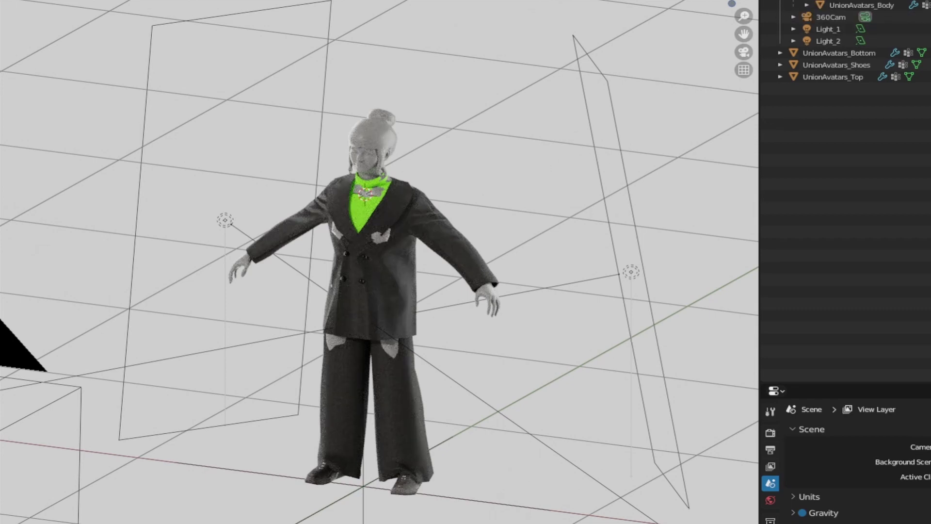
left_click(805, 4)
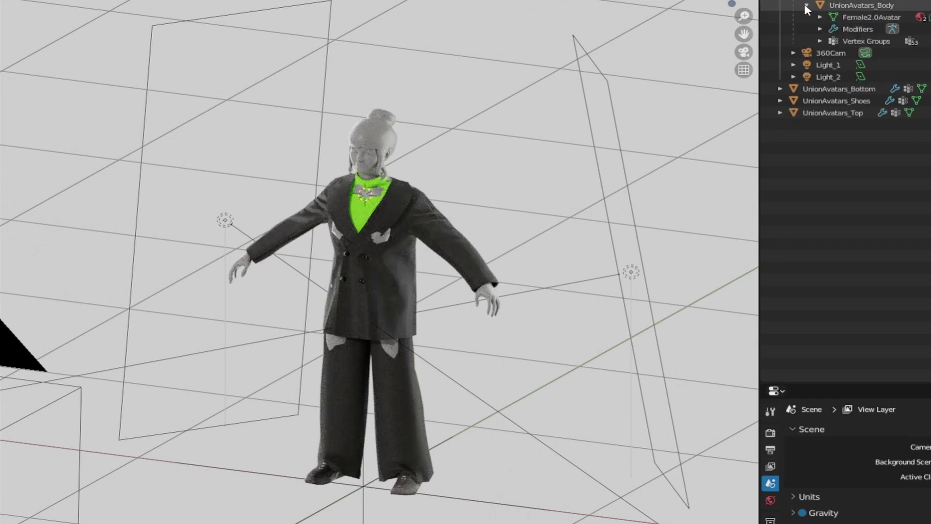
left_click(805, 5)
Step: Select UnionAvatars_Bottom, UnionAvatars_Shoes and UnionAvatars_Top and try moving them together into the avatar's hierarchy in the Outliner
left_click(845, 54)
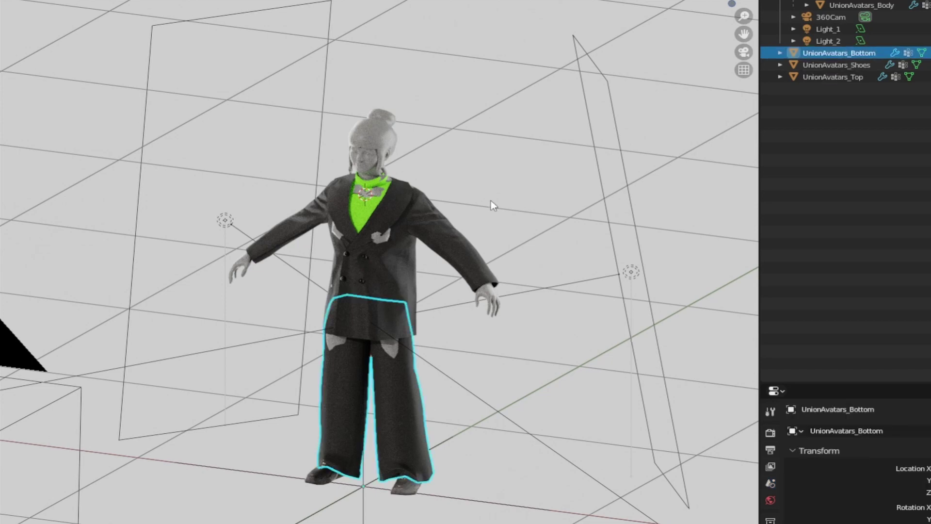
scroll(482, 228, "up", 4)
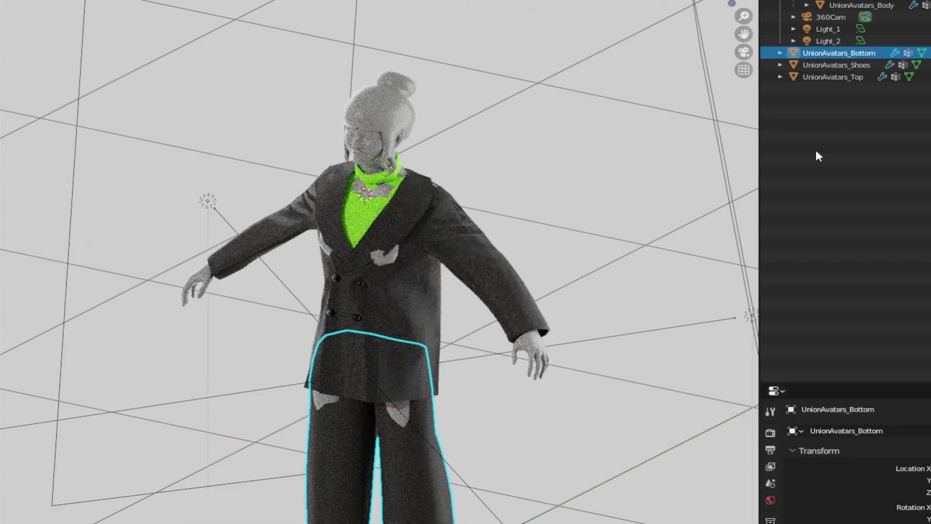
left_click(836, 65)
left_click(836, 75)
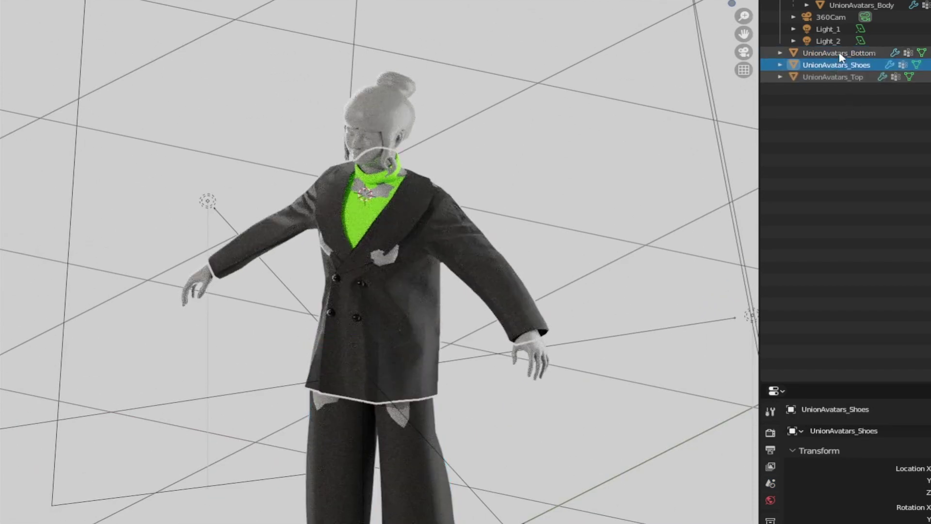
left_click(839, 53)
left_click(830, 76)
left_click(840, 54)
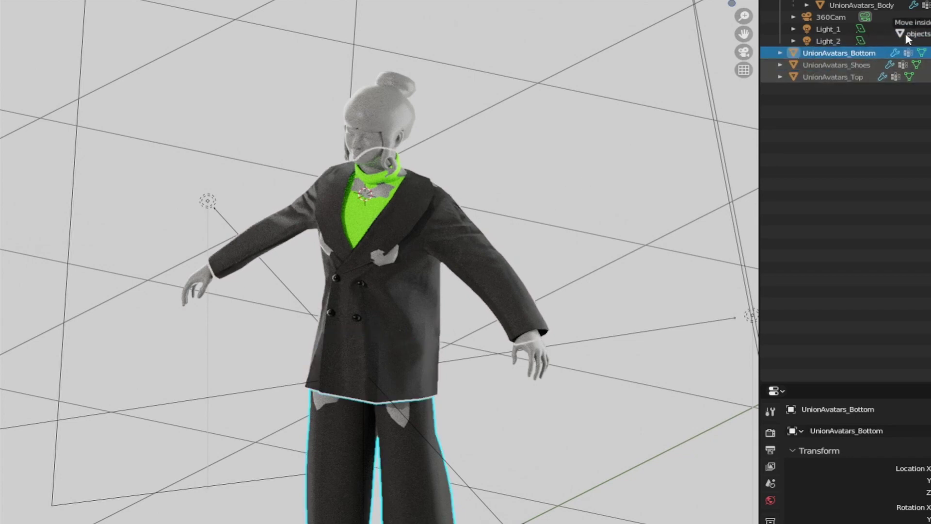
Step: Try parenting the three selected clothing meshes to the 360 empty with the Object option
scroll(484, 390, "down", 5)
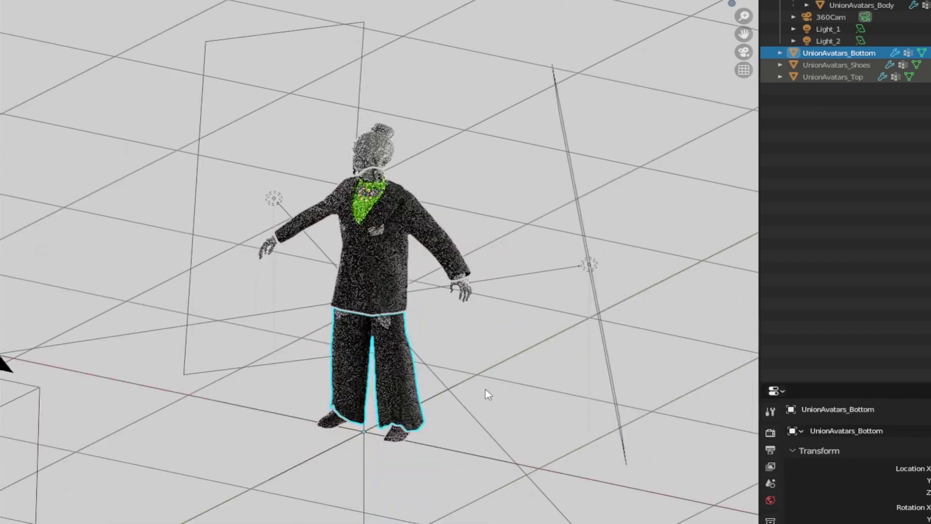
middle_click_drag(485, 390, 497, 230)
scroll(485, 247, "up", 2)
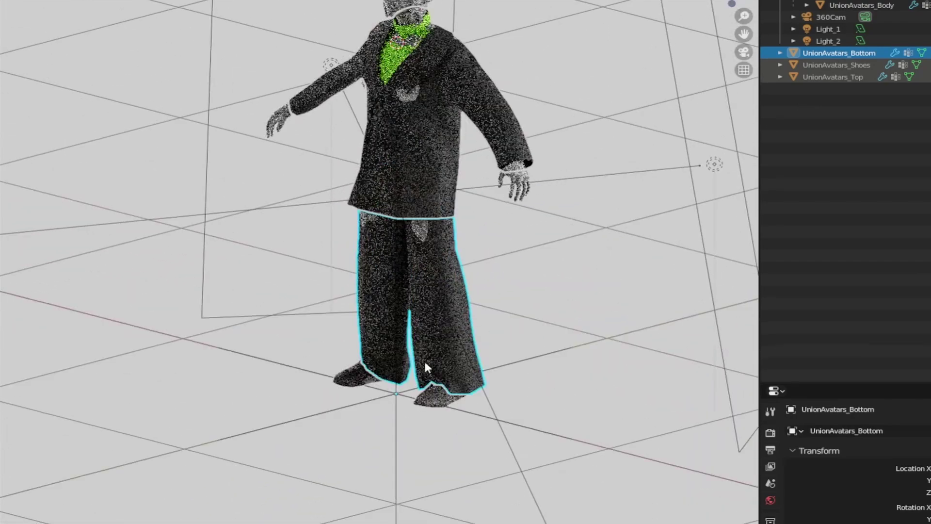
left_click(398, 412)
scroll(427, 402, "down", 2)
middle_click_drag(435, 398, 416, 403)
key("ctrl+p")
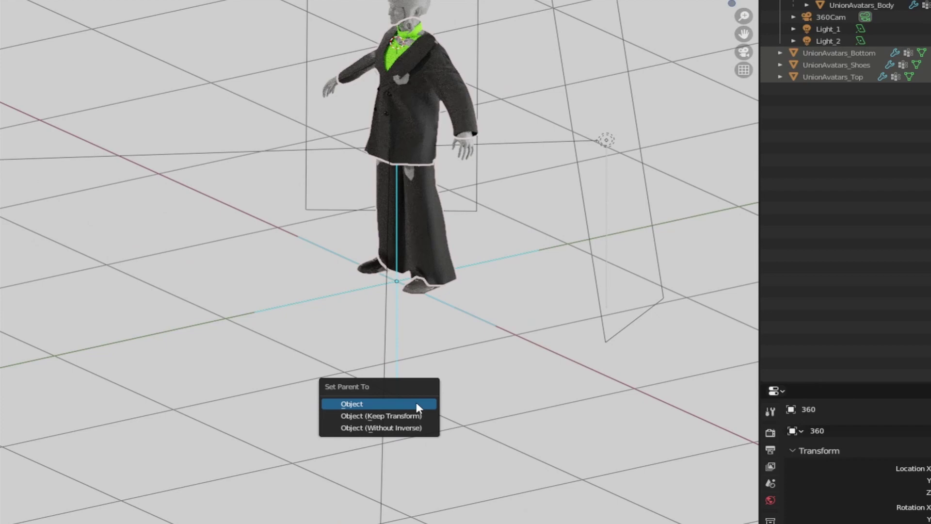
left_click(417, 405)
Step: Test-rotate the 360 empty and the clothing freely around Z, and inspect the dressed avatar in perspective view
middle_click_drag(551, 167, 533, 210, "shift")
left_click_drag(834, 100, 854, 25)
key("r")
key("z")
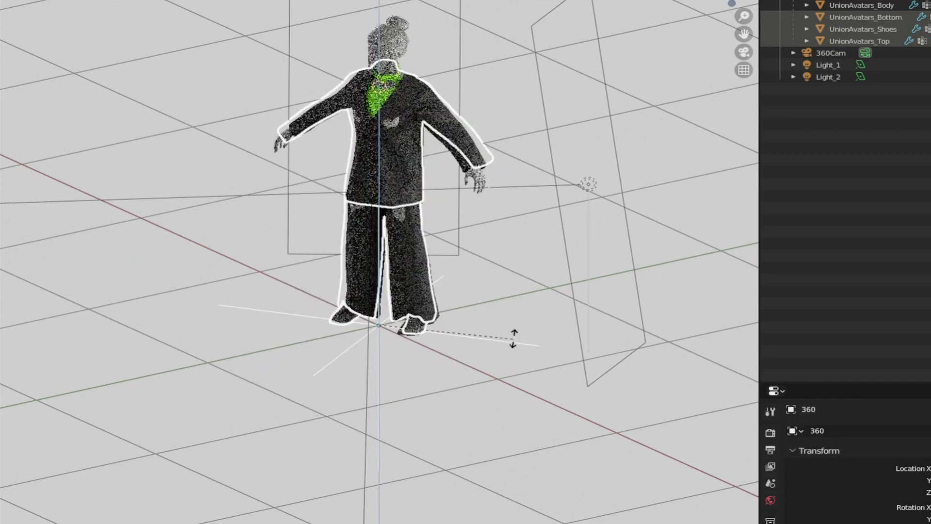
left_click(498, 359)
middle_click_drag(498, 360, 440, 299)
scroll(440, 298, "up", 2)
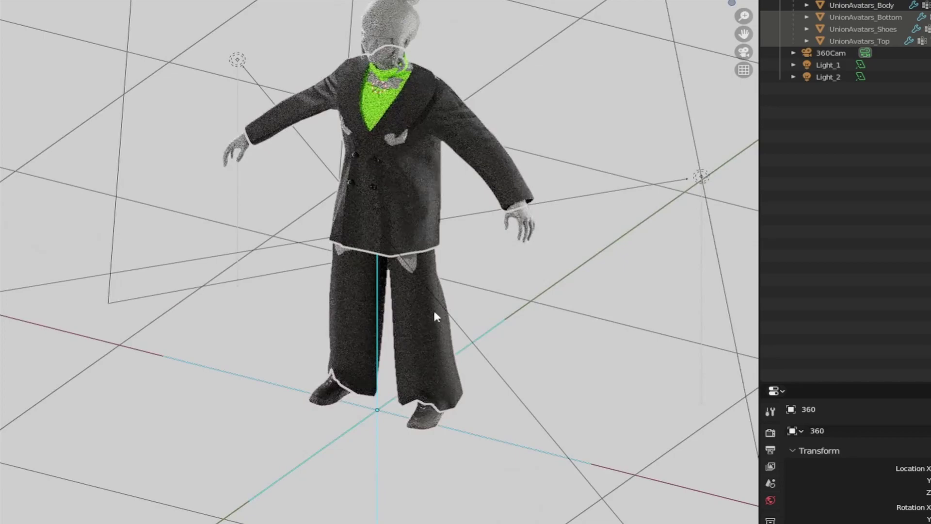
key("KP_5")
middle_click_drag(332, 373, 424, 356)
middle_click_drag(424, 299, 439, 332, "shift")
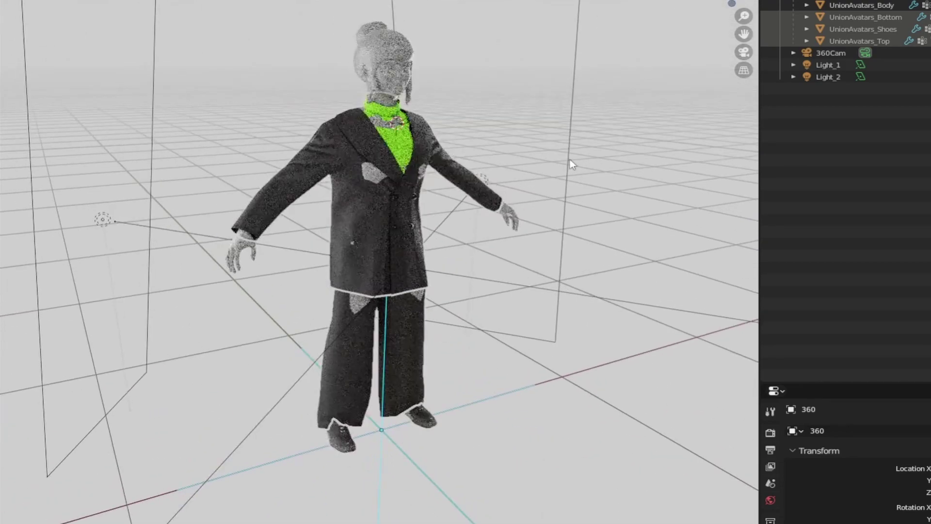
Step: Undo the test rotation and the parenting of the clothing to the 360 empty, and clear the selection
key("ctrl+z")
key("ctrl+z")
key("ctrl+z")
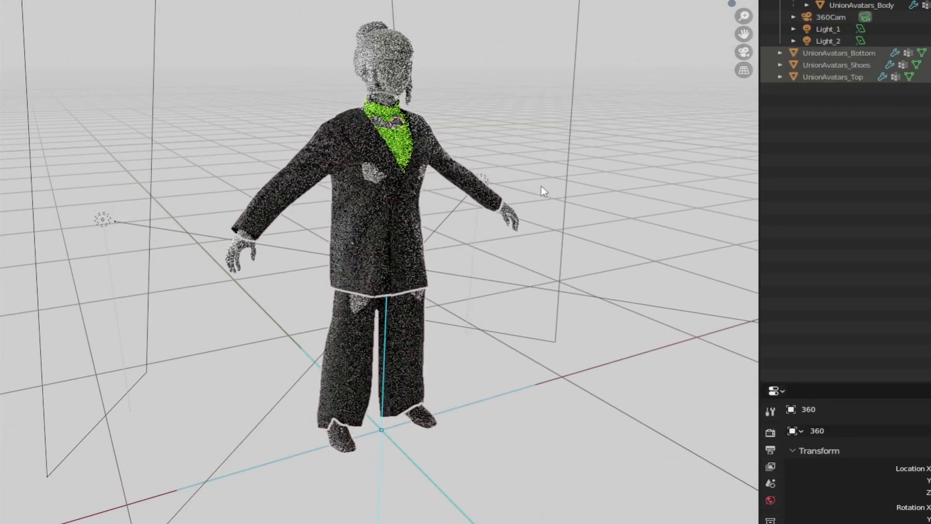
left_click(659, 205)
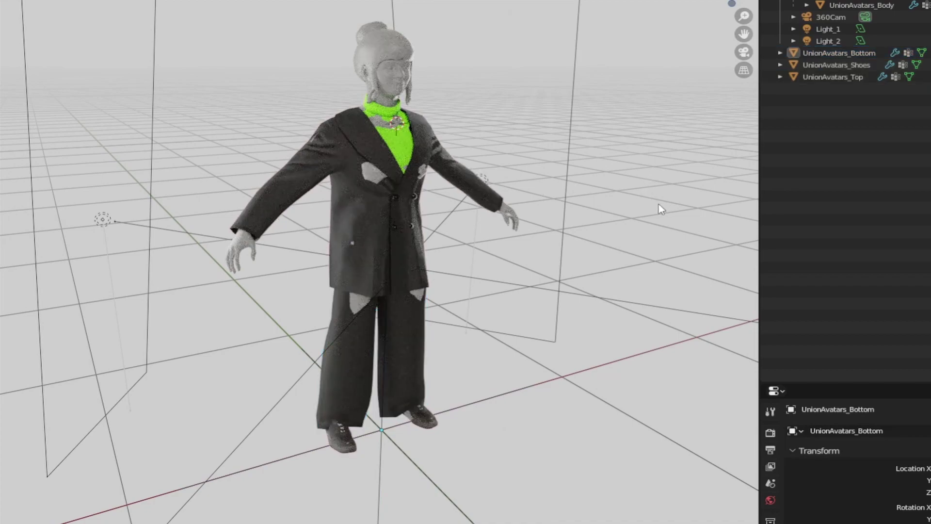
Step: Select the three clothing meshes together with the 360 empty, and reduce the selection to the 360 empty alone
middle_click_drag(658, 206, 537, 271)
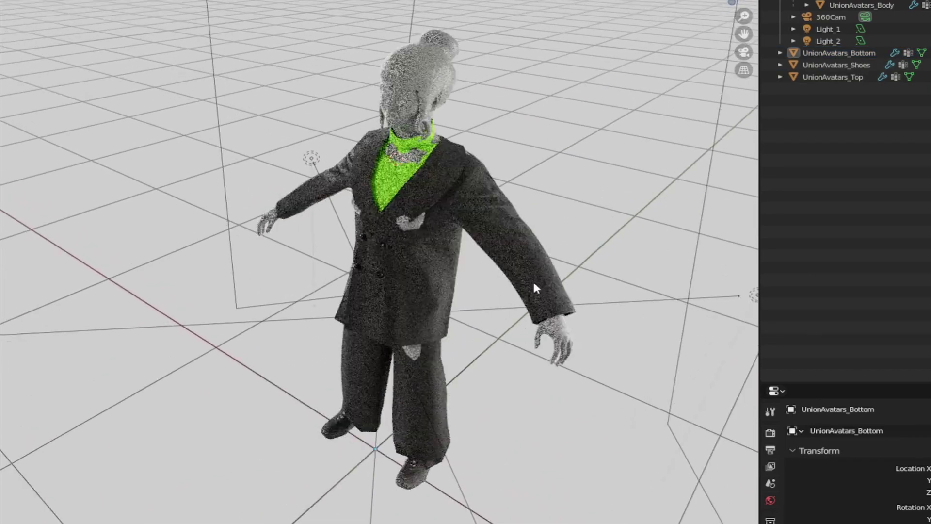
left_click(841, 53)
left_click(837, 76, "shift")
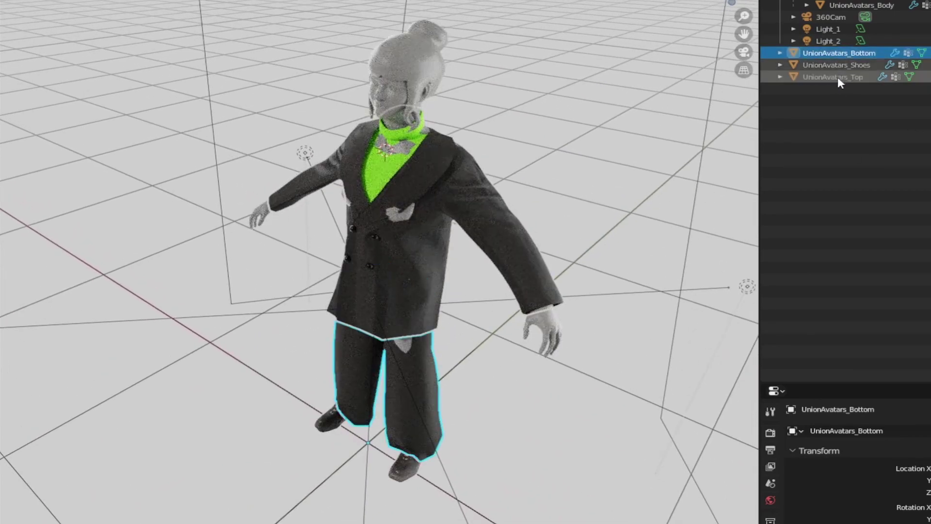
left_click(810, 1, "ctrl")
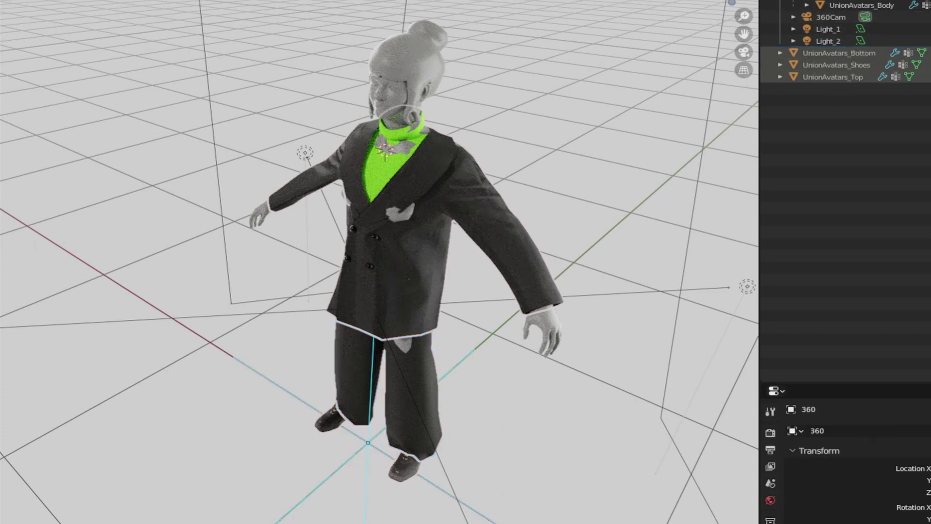
scroll(571, 360, "down", 3)
left_click(511, 395)
left_click(478, 401)
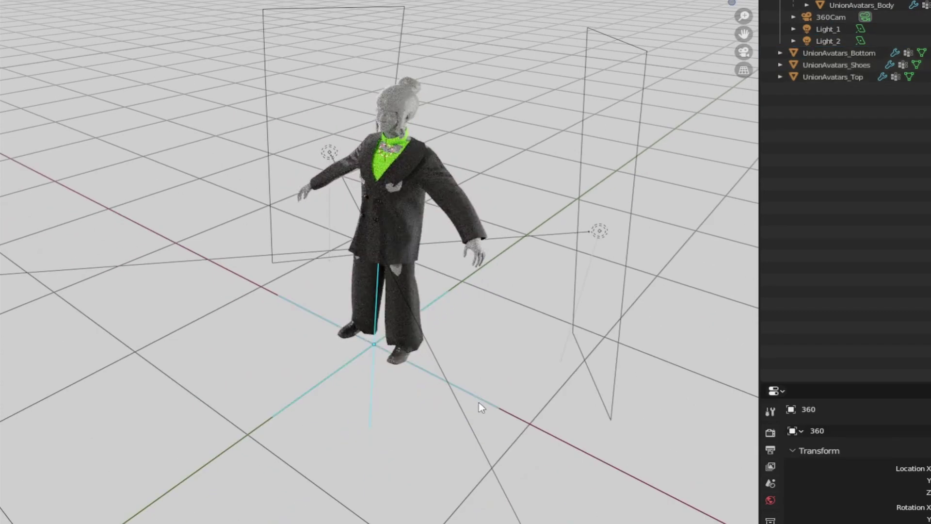
Step: Try moving and rotating the 360 empty around Z in Solid shading without the clothing parented to it
scroll(464, 358, "up", 1)
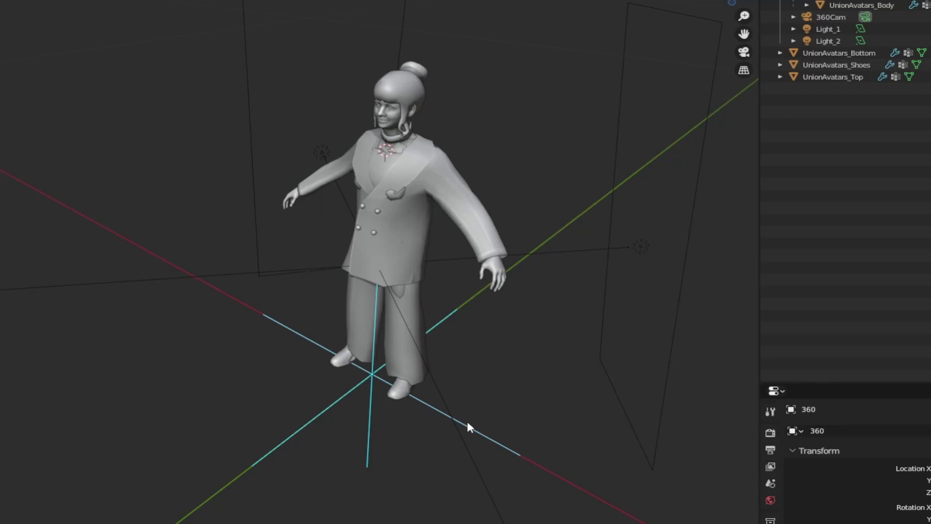
key("g")
right_click(341, 401)
key("r")
key("z")
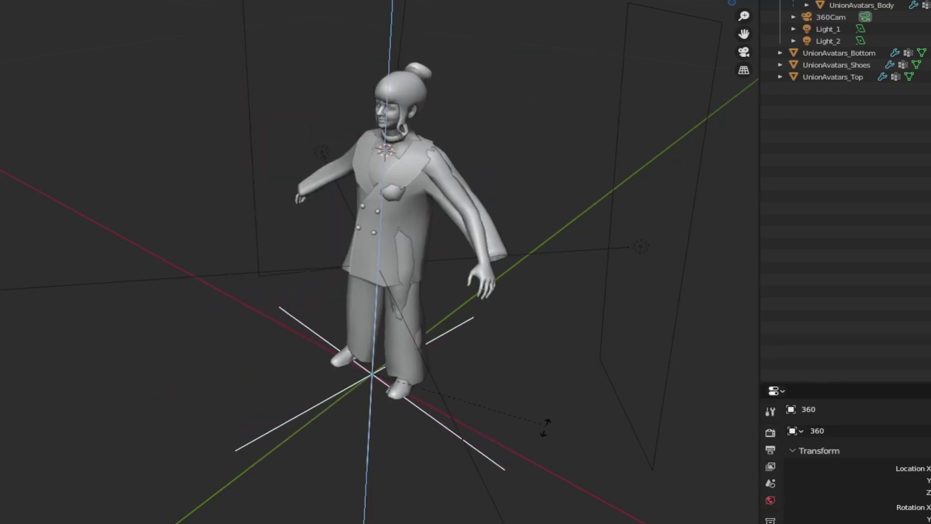
right_click(534, 411)
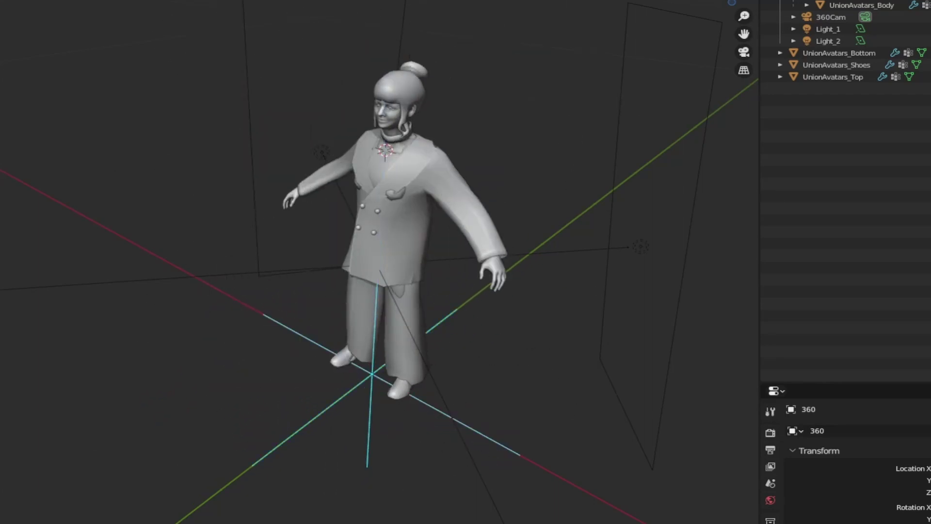
Step: Split off a lower area from the 3D viewport and turn it into a Timeline
left_click_drag(1, 523, 1, 383)
left_click(4, 391)
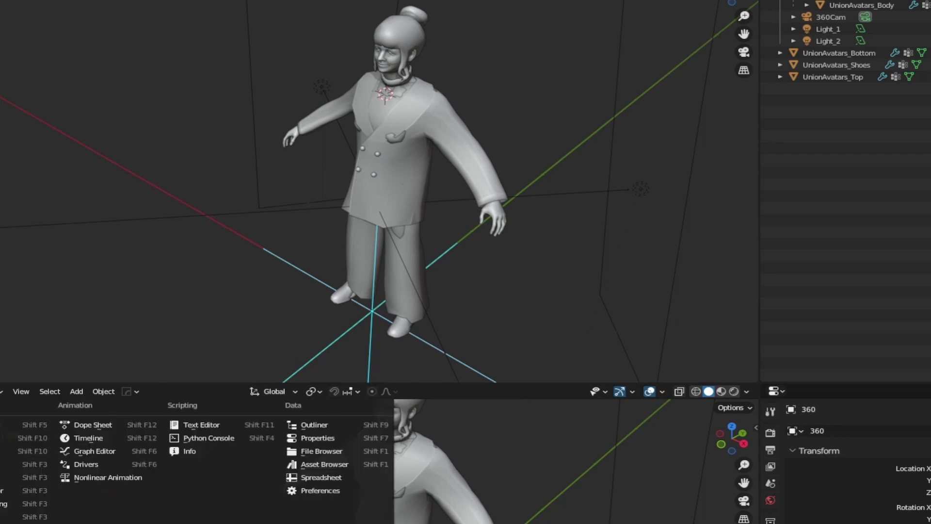
left_click(83, 435)
Step: Play and scrub the turntable animation with the three clothing meshes hidden, and return to frame 1
key("space")
left_click_drag(130, 408, 210, 407)
left_click_drag(930, 53, 930, 77)
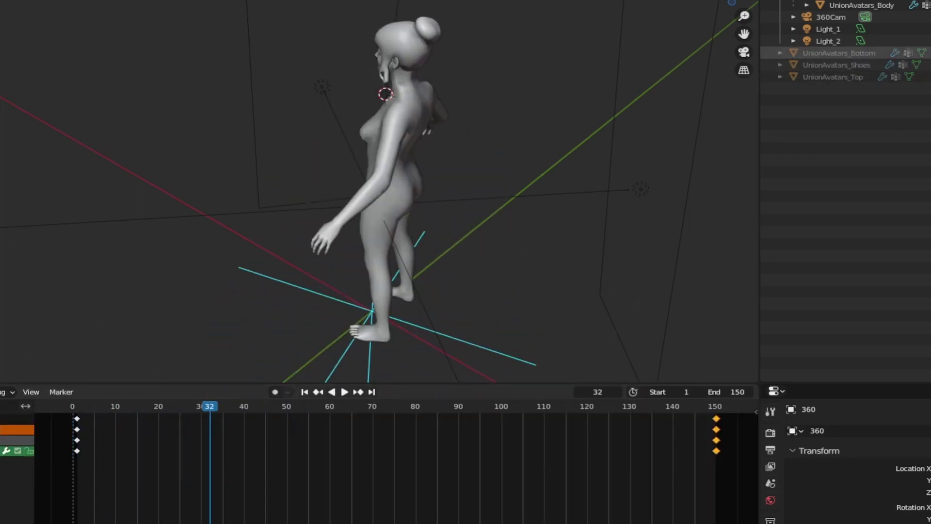
left_click_drag(81, 408, 98, 413)
left_click(305, 392)
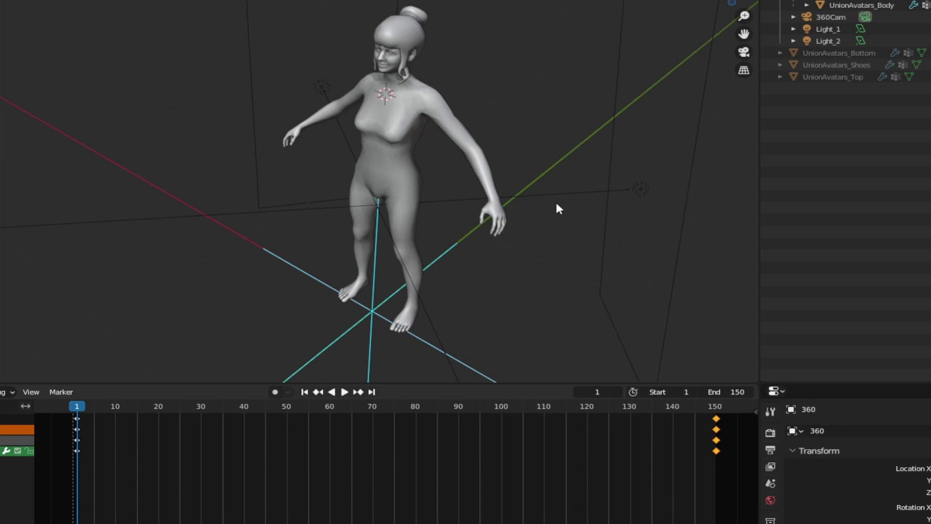
Step: Show the three clothing meshes again, deselect everything, and replay the animation before returning to frame 0
left_click_drag(930, 53, 930, 78)
left_click(435, 345)
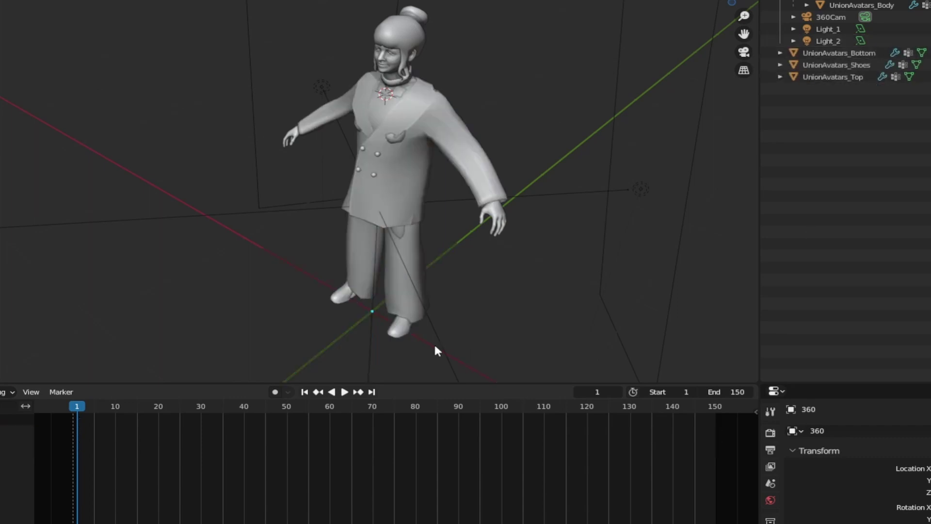
key("space")
mouse_move(64, 411)
left_mouse_down()
mouse_move(271, 409)
mouse_move(75, 411)
left_mouse_up()
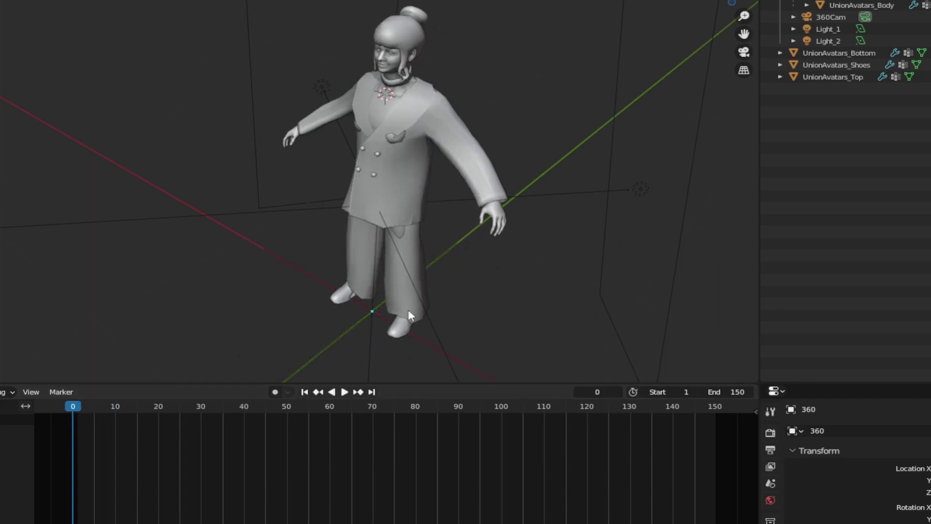
Step: Parent UnionAvatars_Bottom, UnionAvatars_Shoes and UnionAvatars_Top to the 360 empty with the Object option
left_click(819, 53)
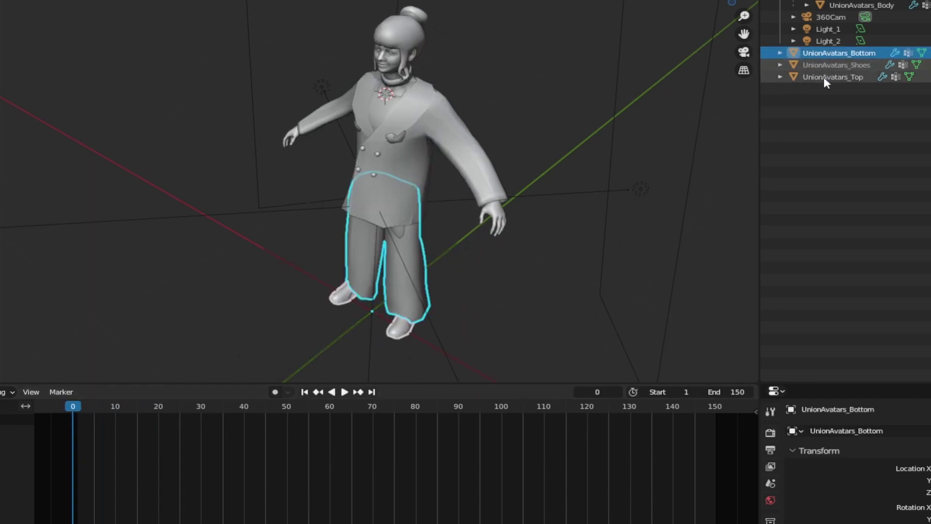
left_click(823, 76, "shift")
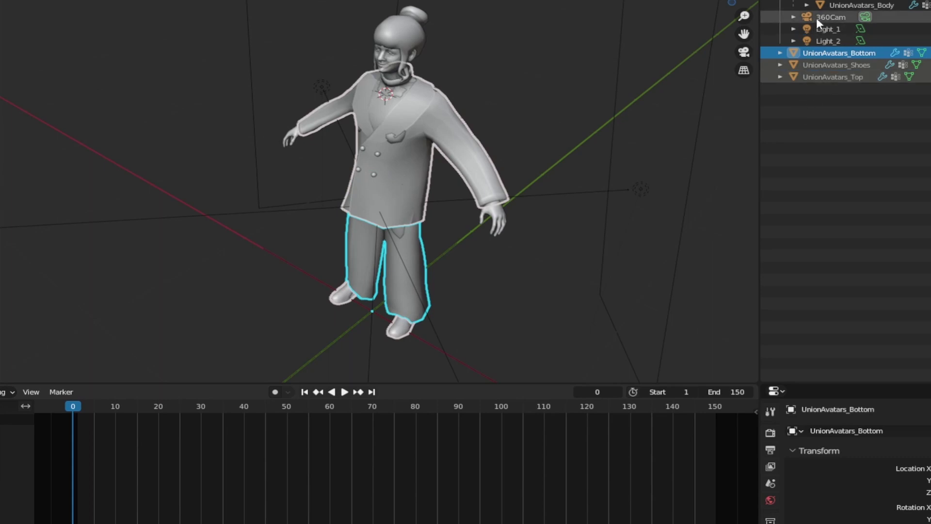
left_click(820, 1, "ctrl")
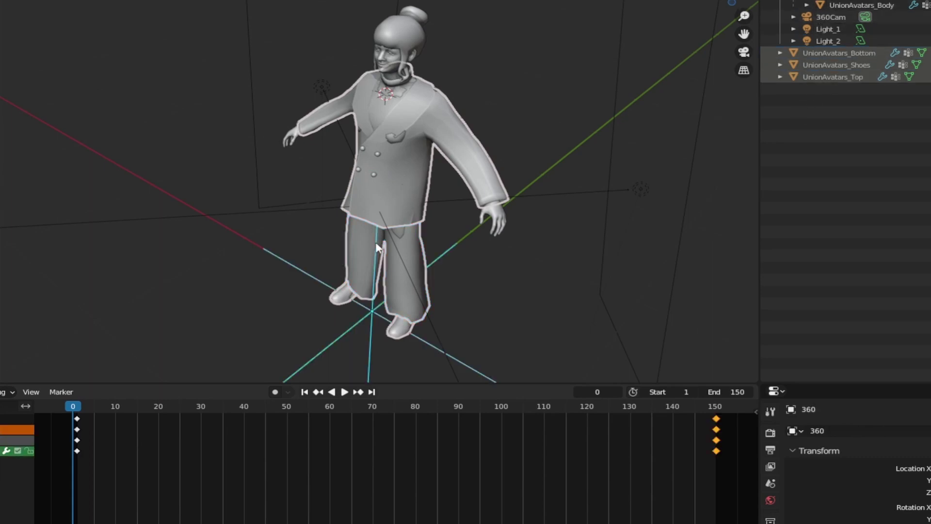
key("ctrl+p")
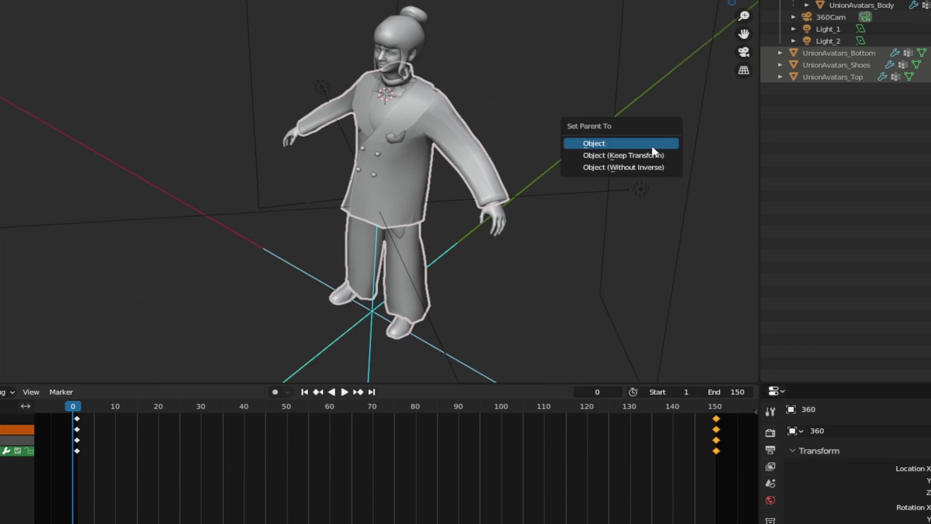
left_click(652, 143)
Step: Play and scrub the turntable to check the parented clothing against the avatar's rotation, and return to frame 1
key("space")
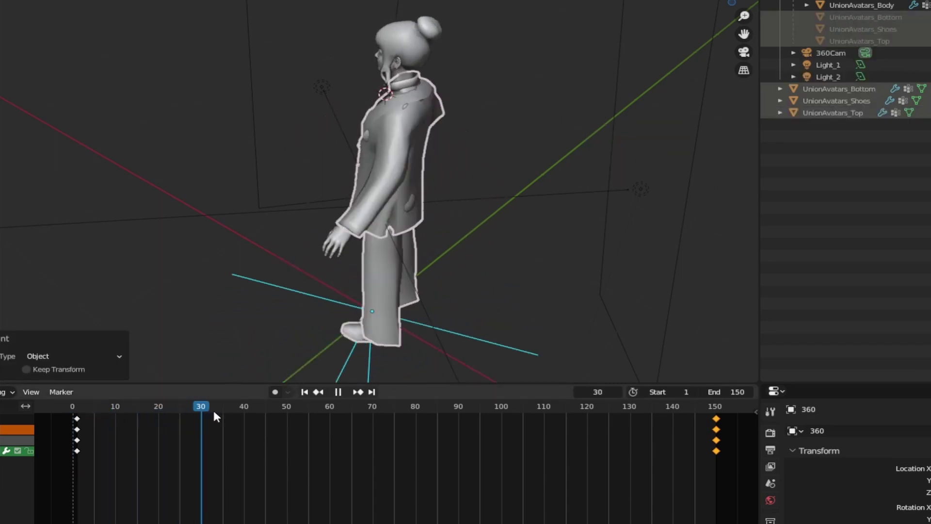
left_click_drag(358, 407, 313, 393)
key("space")
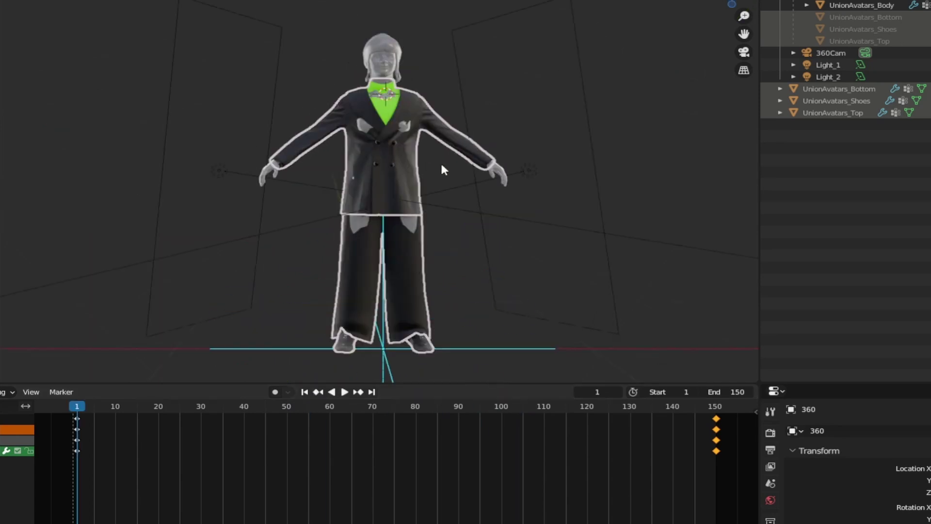
Step: Deselect everything and replay the turntable from frame 0 in Material Preview shading
middle_click_drag(442, 169, 498, 256)
left_click(498, 256)
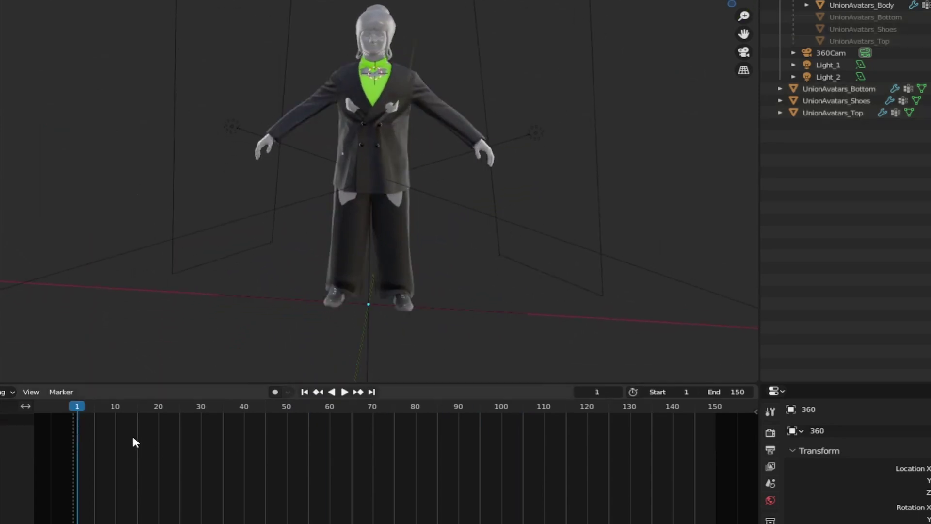
left_click_drag(86, 406, 38, 398)
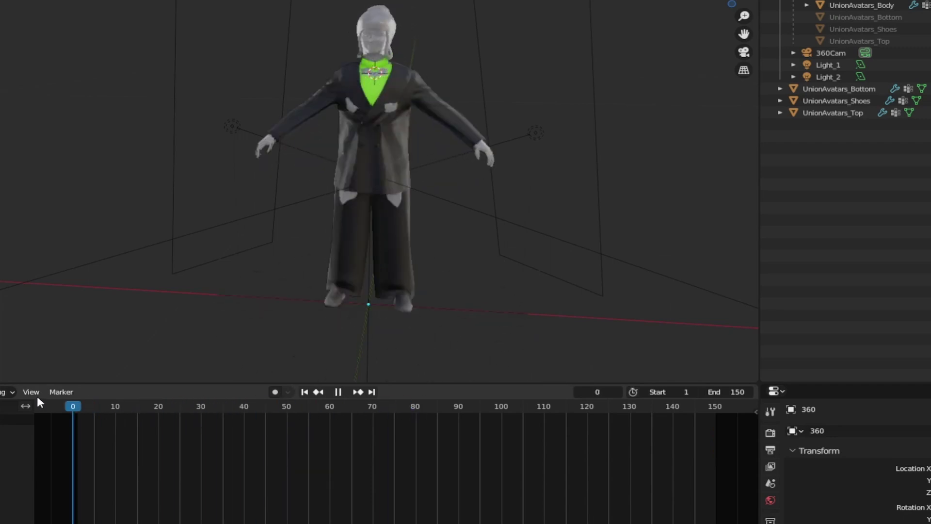
key("space")
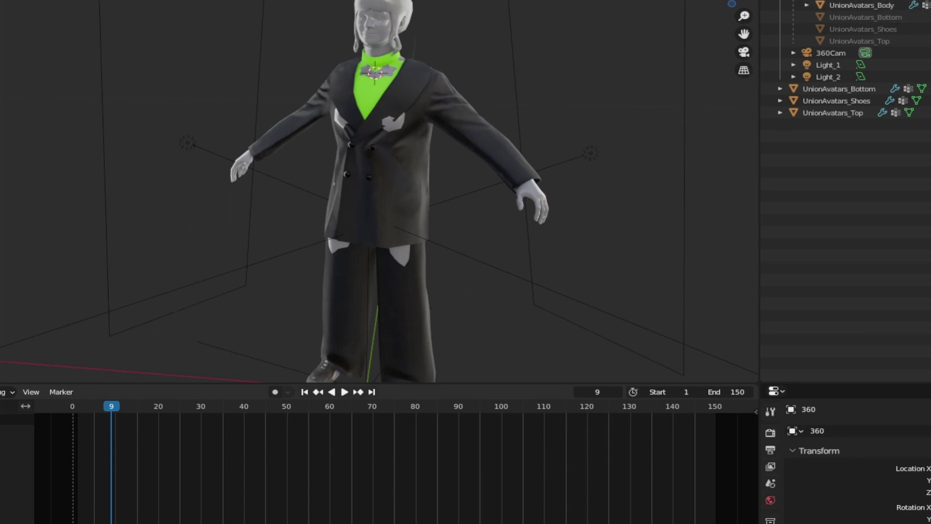
Step: Isolate UnionAvatars_Body in local view and return the animation to frame 1
middle_click_drag(493, 132, 438, 81)
left_click(383, 41)
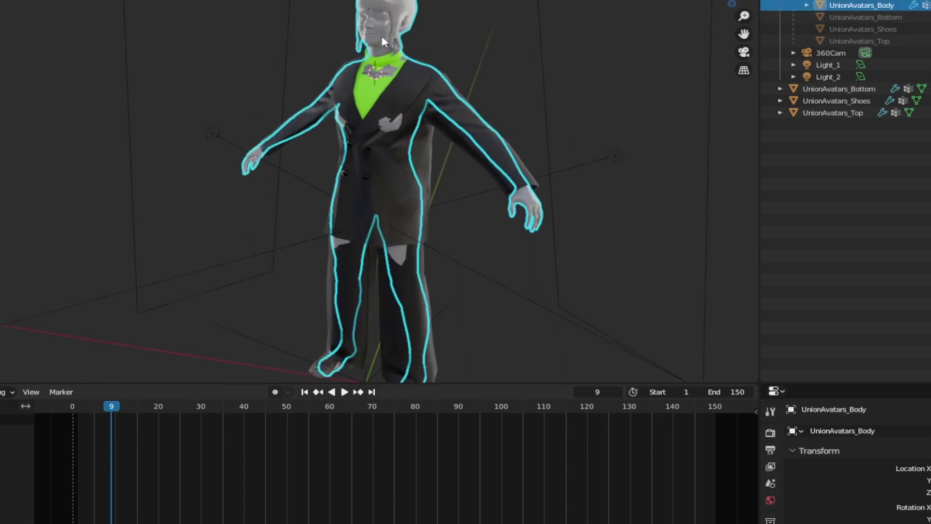
middle_click_drag(388, 104, 436, 196)
key("KP_Divide")
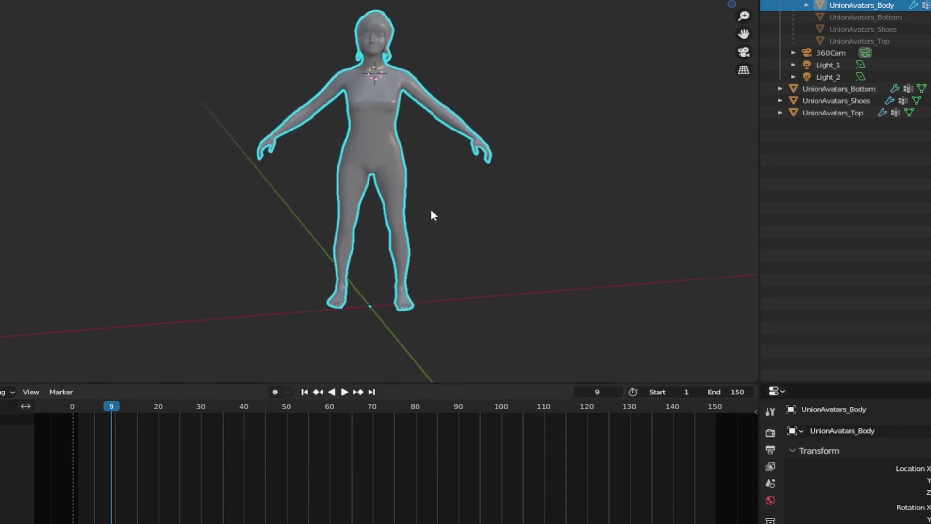
left_click(304, 392)
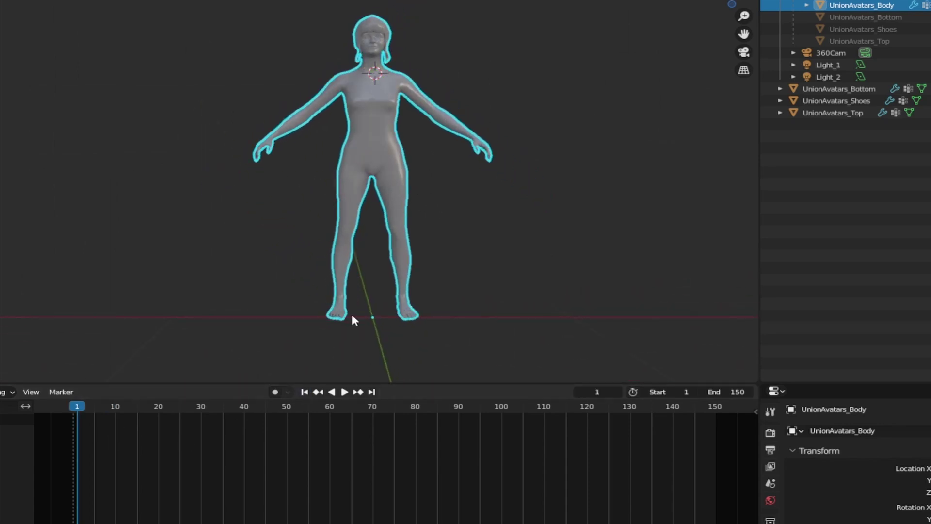
Step: In Edit Mode on UnionAvatars_Body, clear the selection and select the vertices of the avatar's right hand
key("Tab")
key("alt+a")
scroll(238, 157, "up", 4)
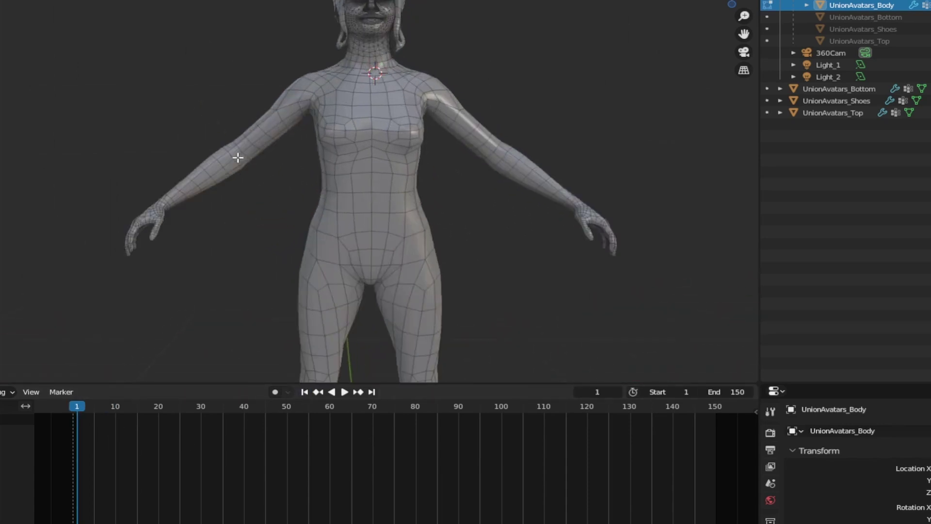
left_click_drag(74, 277, 173, 196)
scroll(264, 268, "down", 1)
key("1")
left_click_drag(147, 244, 207, 183)
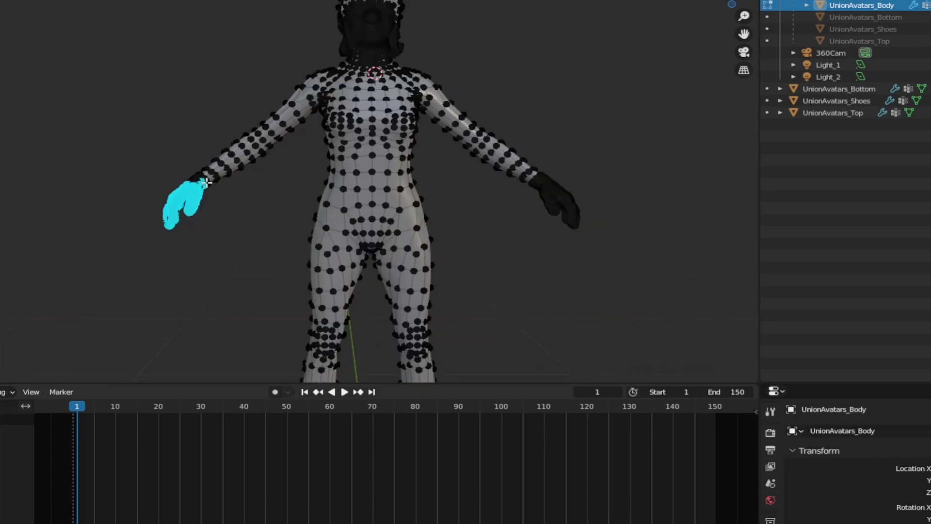
Step: With X-ray on, add the other hand's vertices and expand both selections past the wrists onto the lower forearms
key("alt+z")
left_click_drag(515, 254, 615, 185)
key("ctrl+KP_Add")
key("ctrl+KP_Add")
key("ctrl+KP_Add")
key("ctrl+KP_Add")
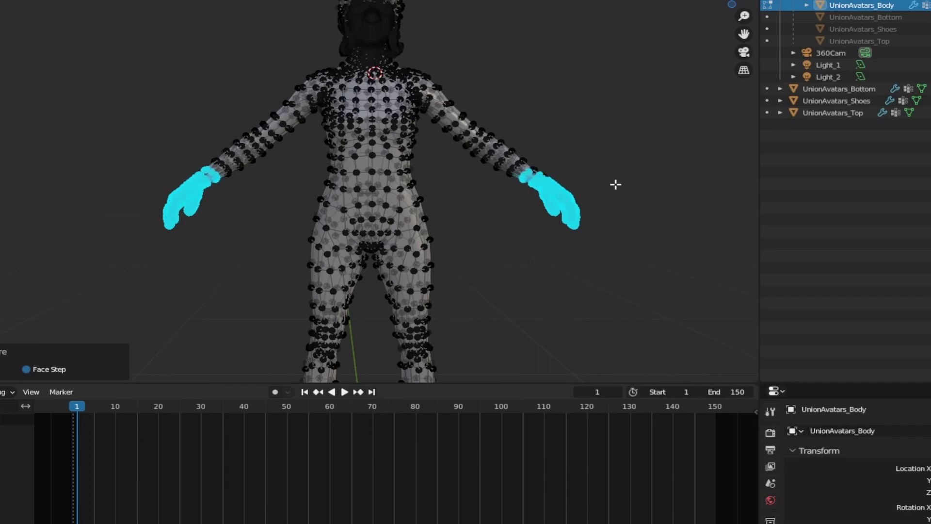
key("ctrl+KP_Subtract")
key("ctrl+KP_Subtract")
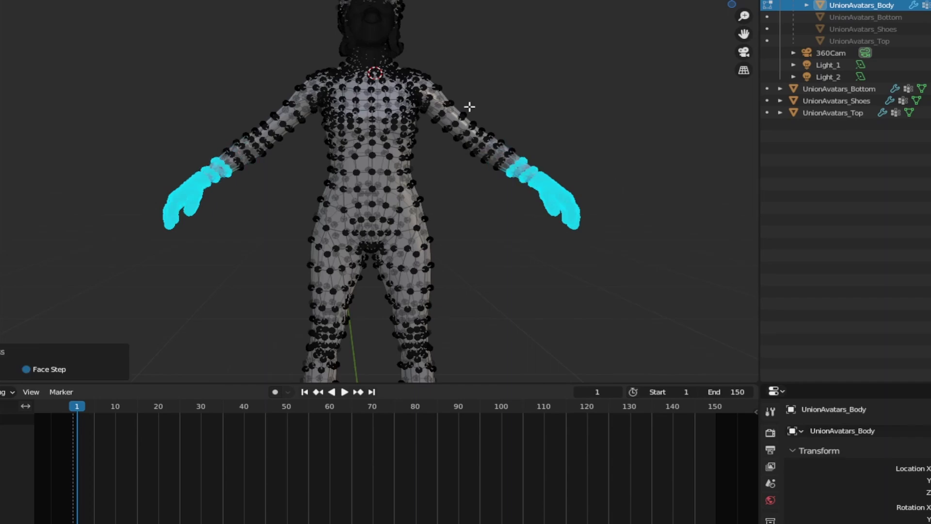
Step: In face select mode, add a face at the front of the neck and try to add the head from the front view
scroll(450, 104, "up", 5)
key("3")
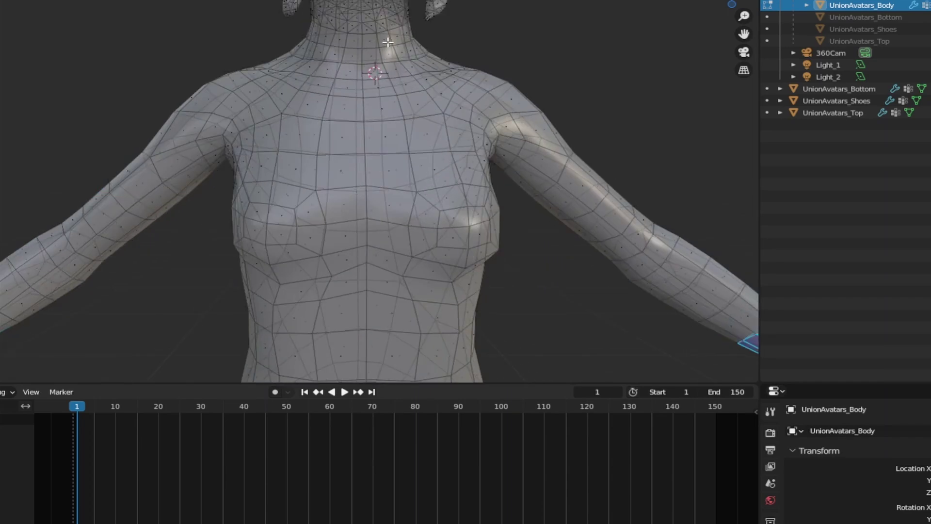
scroll(410, 44, "down", 3)
middle_click_drag(418, 16, 394, 170, "shift")
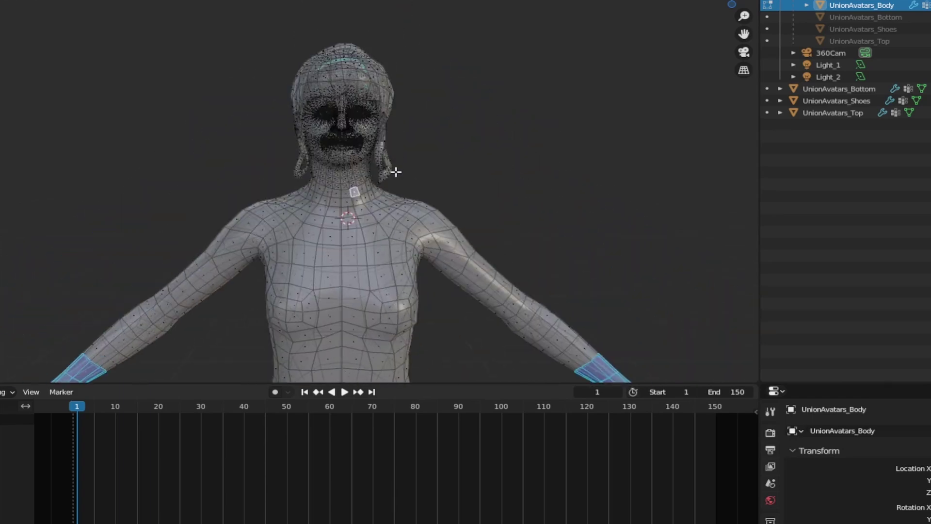
key("KP_1")
scroll(209, 9, "up", 3)
scroll(255, 27, "down", 4)
middle_click_drag(255, 27, 243, 165, "shift")
left_click_drag(112, 0, 481, 320, "ctrl")
Step: In vertex select mode, add the whole head and most of the neck to the selection
middle_click_drag(482, 324, 472, 189, "shift")
scroll(471, 189, "up", 4)
key("1")
scroll(229, 89, "down", 1)
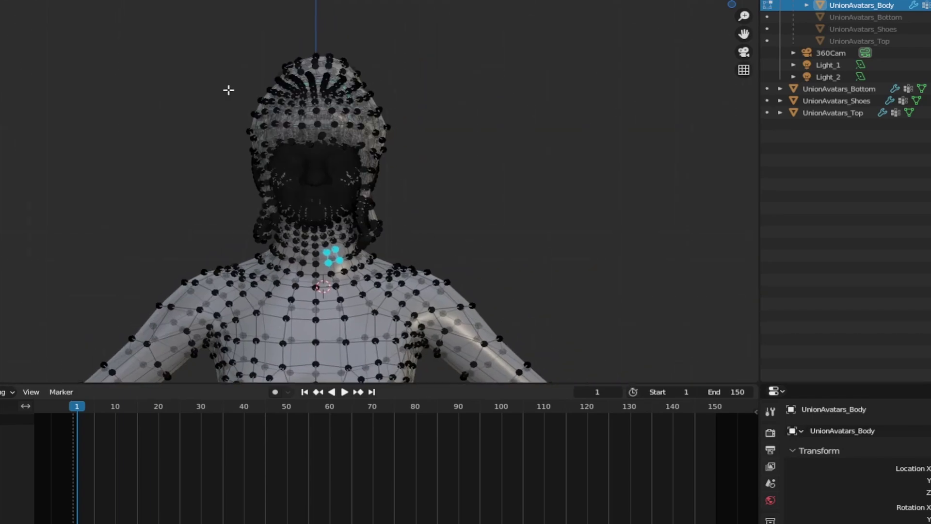
left_click_drag(173, 12, 455, 229, "shift")
scroll(287, 222, "up", 1)
left_click_drag(136, 114, 464, 248, "shift")
scroll(465, 248, "up", 1)
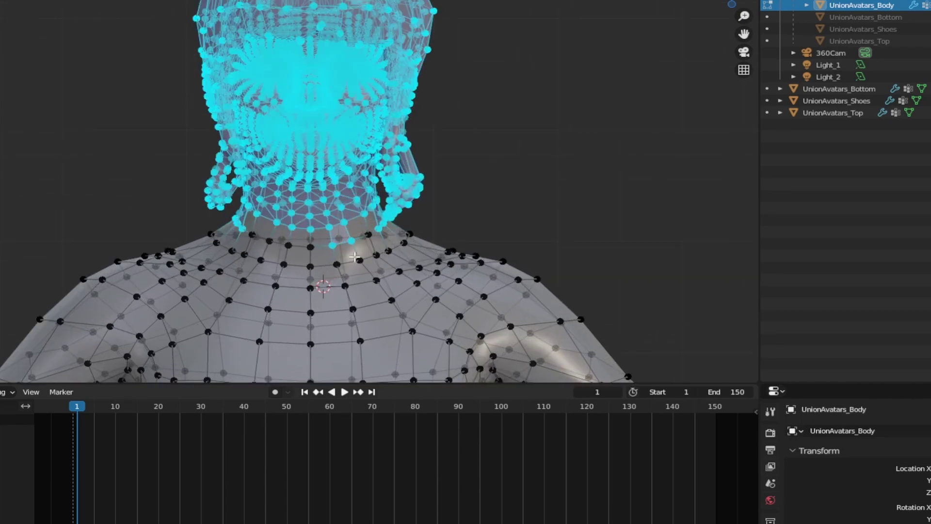
Step: In face select mode, add the face rings around the base of the neck, undoing the loop that runs down the chest
key("3")
key("ctrl+z")
left_click(325, 226, "alt+shift")
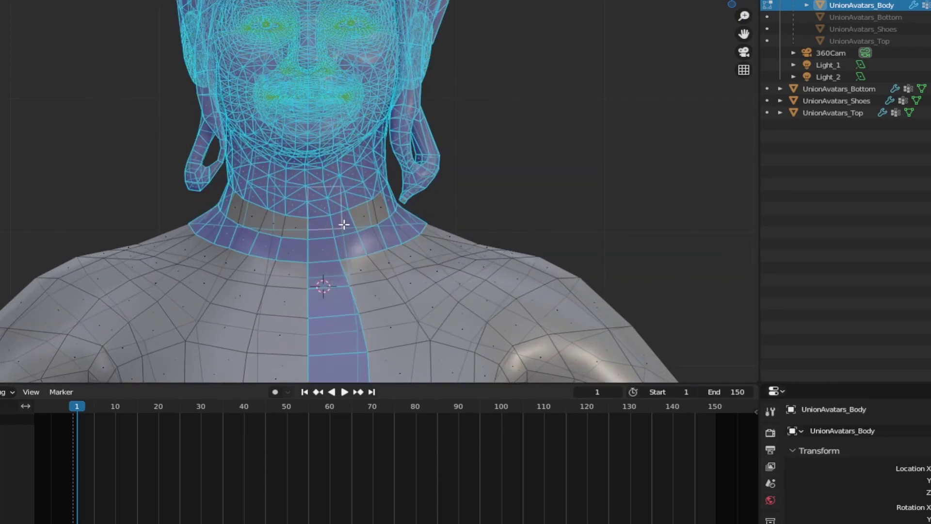
key("ctrl+z")
left_click(229, 232, "alt+shift")
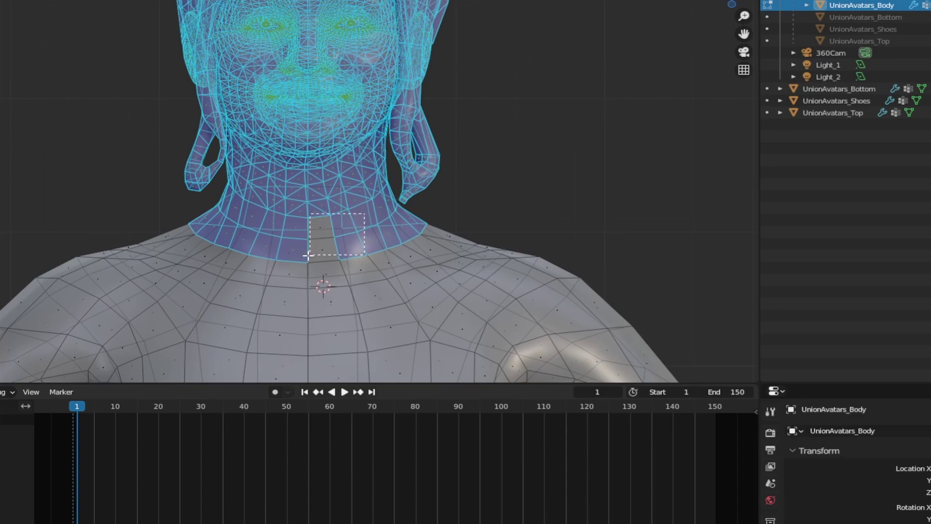
Step: Add the missing front faces at the base of the neck to close the ring of selected faces
left_click_drag(309, 255, 308, 257, "shift")
mouse_move(524, 234)
middle_mouse_down()
mouse_move(480, 233)
mouse_move(517, 233)
middle_mouse_up()
key("ctrl+z")
middle_click_drag(452, 237, 391, 243)
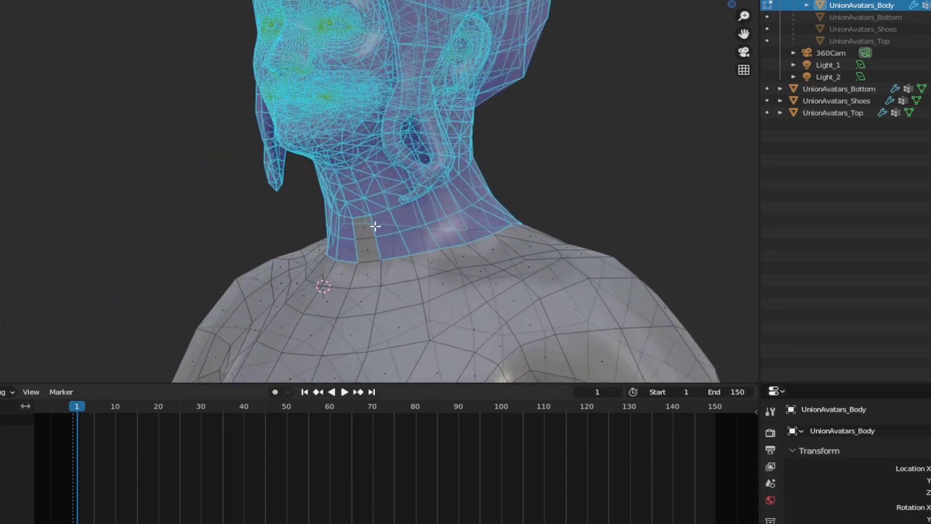
left_click_drag(356, 241, 357, 244, "shift")
middle_click_drag(357, 243, 439, 237)
left_click(322, 249, "shift")
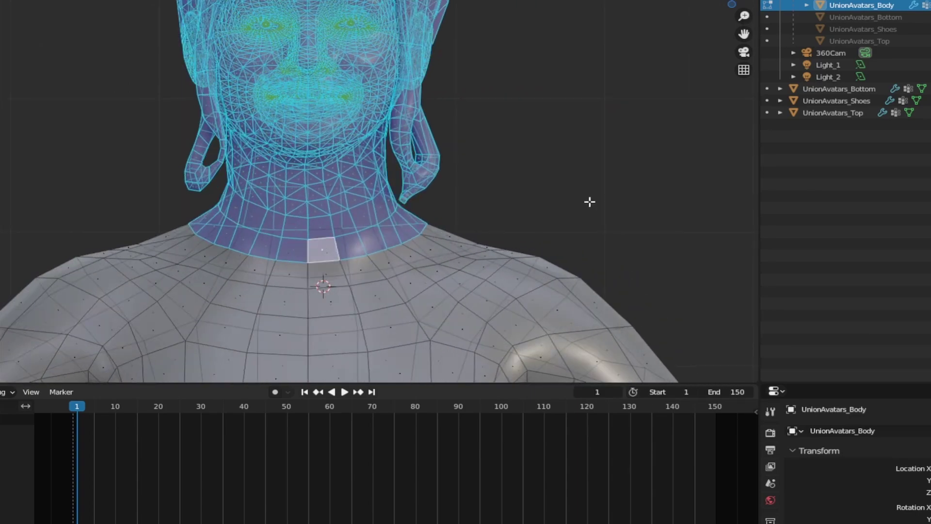
middle_click_drag(590, 202, 524, 257)
Step: Assign the selected head, neck and hand faces of UnionAvatars_Body to a vertex group named mask
key("KP_1")
scroll(349, 212, "down", 3)
scroll(353, 244, "down", 4)
middle_click_drag(497, 311, 491, 74, "shift")
scroll(485, 145, "down", 1)
key("Tab")
scroll(506, 310, "up", 2)
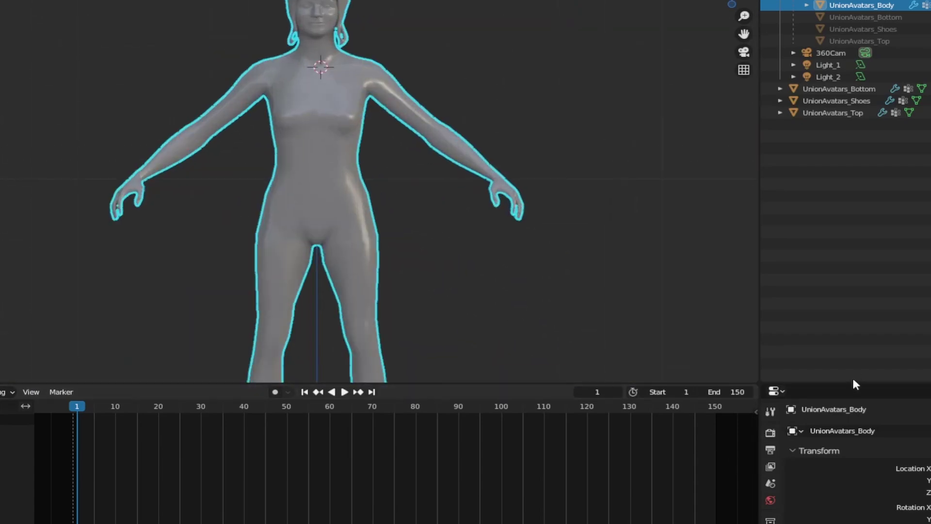
left_click_drag(855, 385, 851, 167)
key("Tab")
scroll(461, 124, "up", 3)
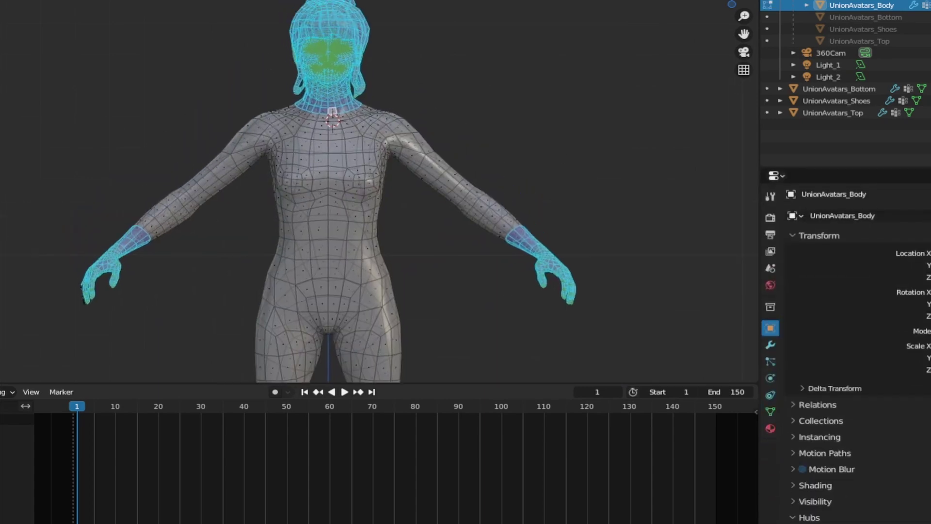
left_click(770, 411)
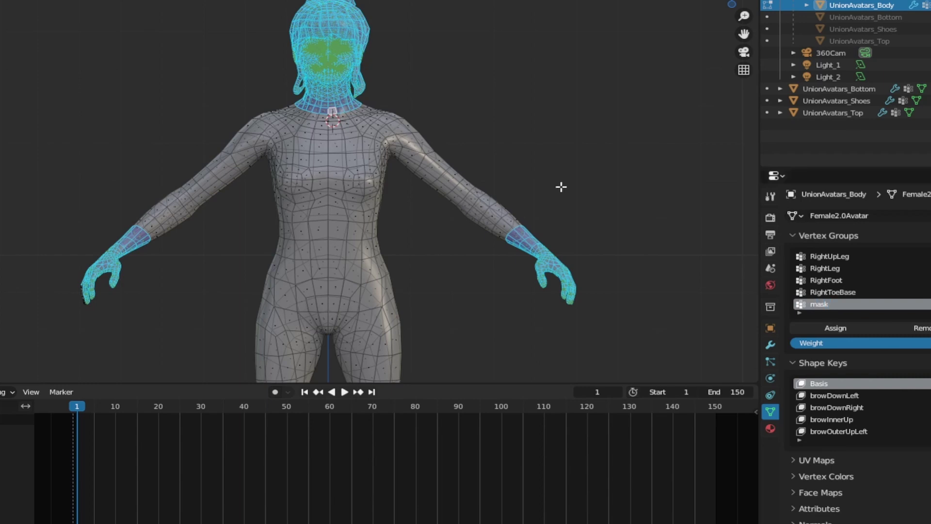
left_click(835, 328)
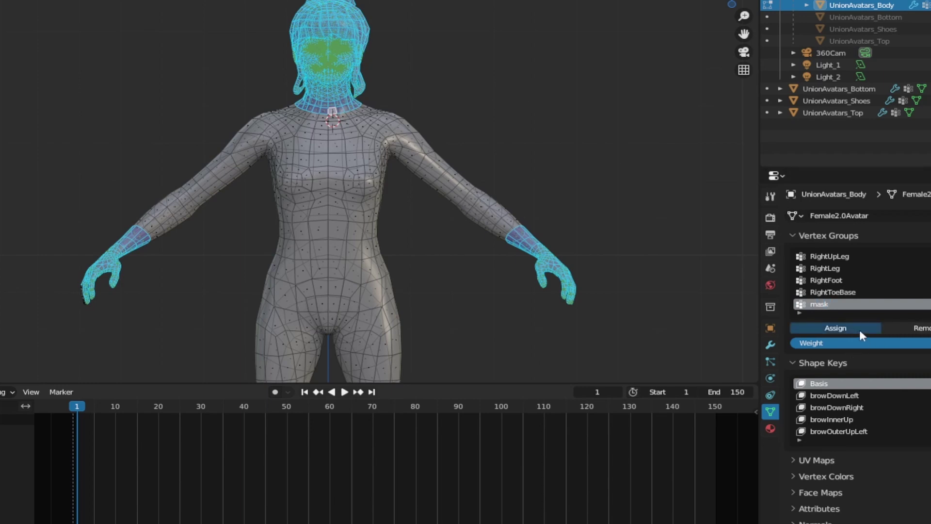
Step: Check the mask vertex group by clearing the selection and reselecting its members, then leave Edit Mode
key("Tab")
left_click(360, 153)
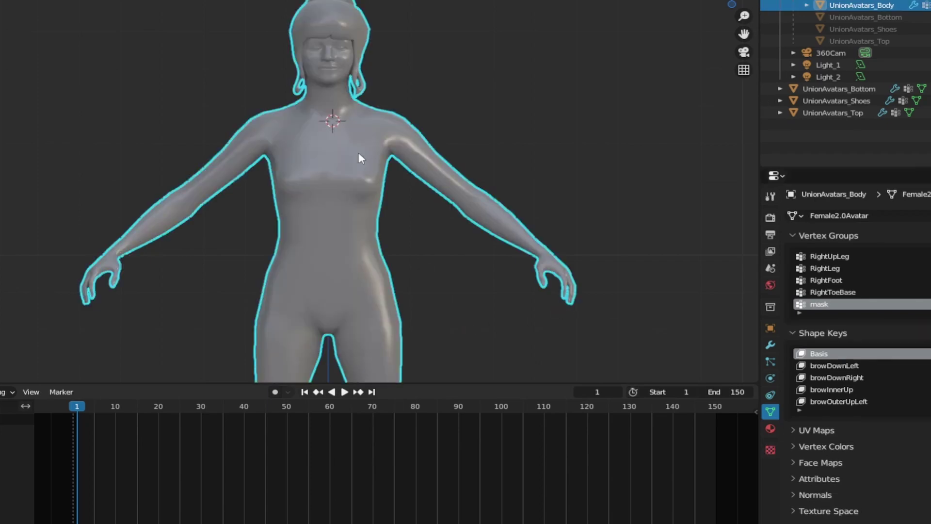
key("Tab")
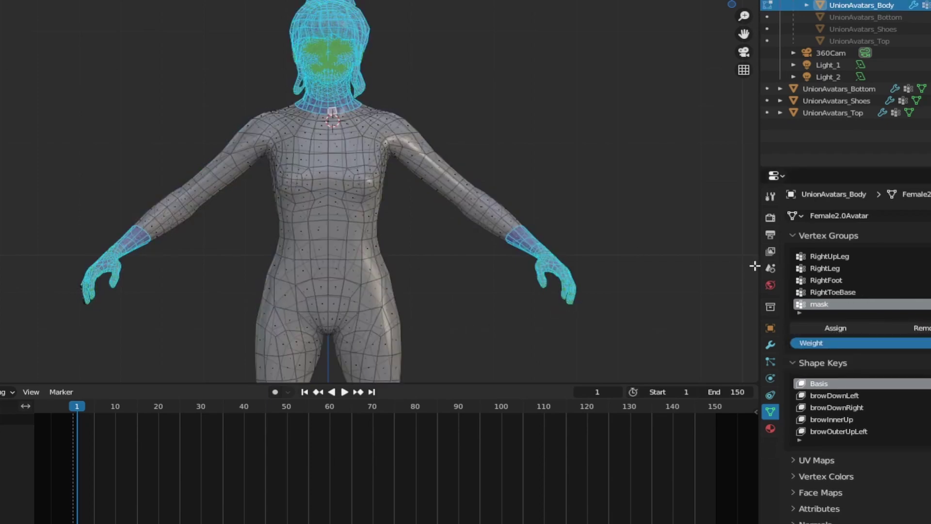
left_click(598, 197)
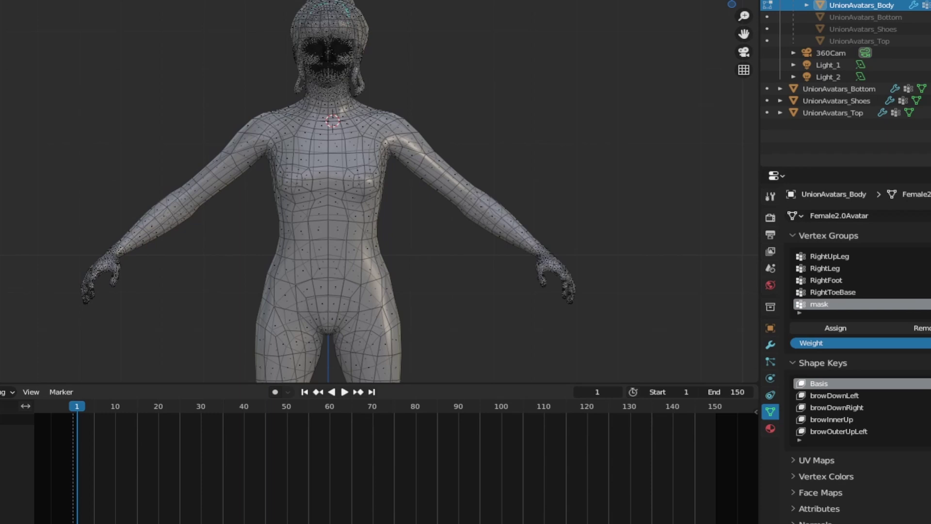
left_click(930, 328)
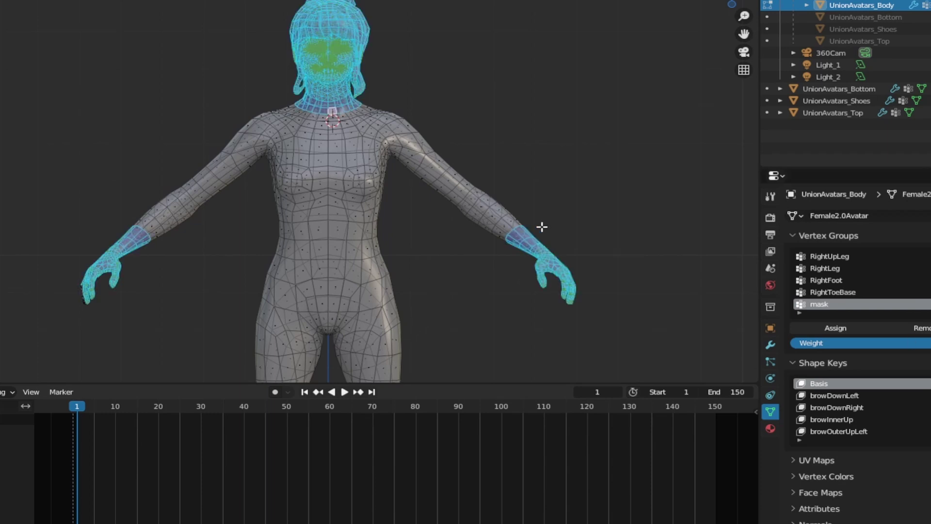
key("Tab")
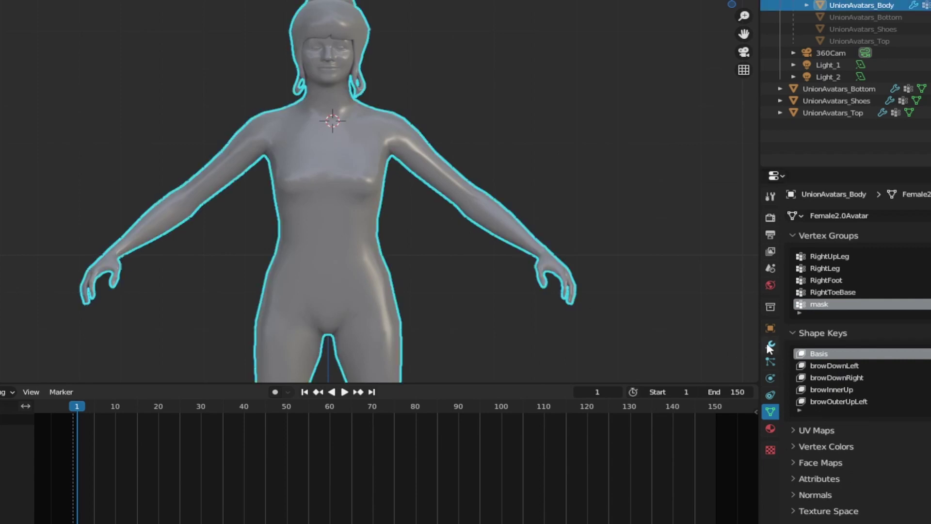
Step: Remove the Armature modifier from UnionAvatars_Body and add a Mask modifier in Vertex Group mode
left_click(771, 345)
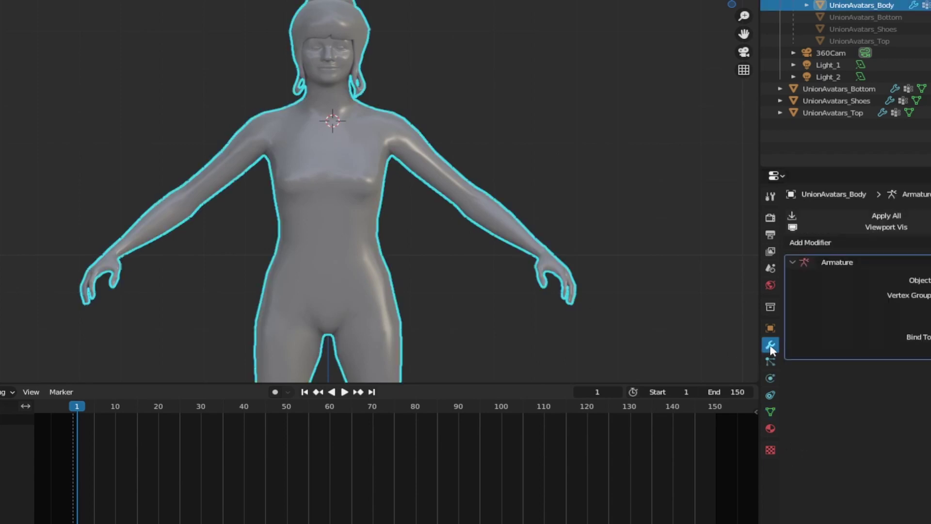
left_click_drag(533, 389, 528, 460)
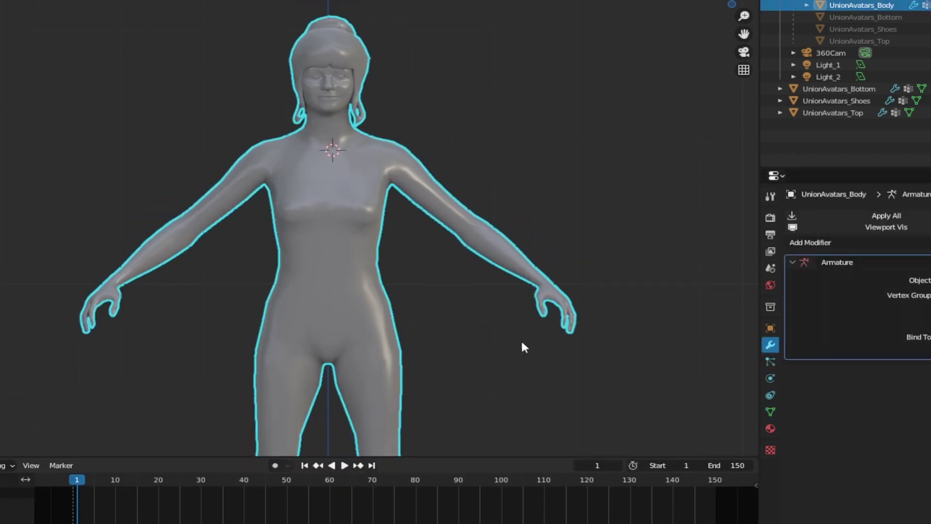
scroll(519, 325, "down", 4)
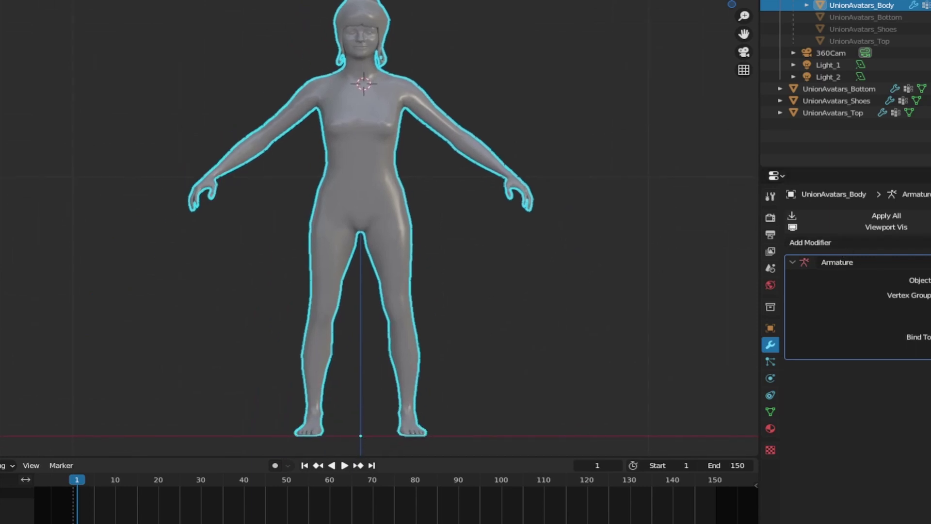
key("x")
left_click(818, 217)
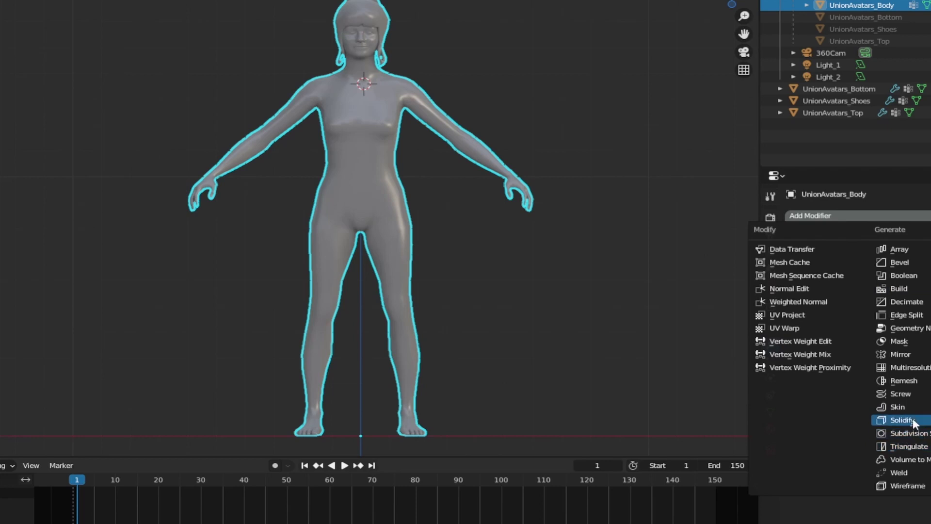
left_click(901, 341)
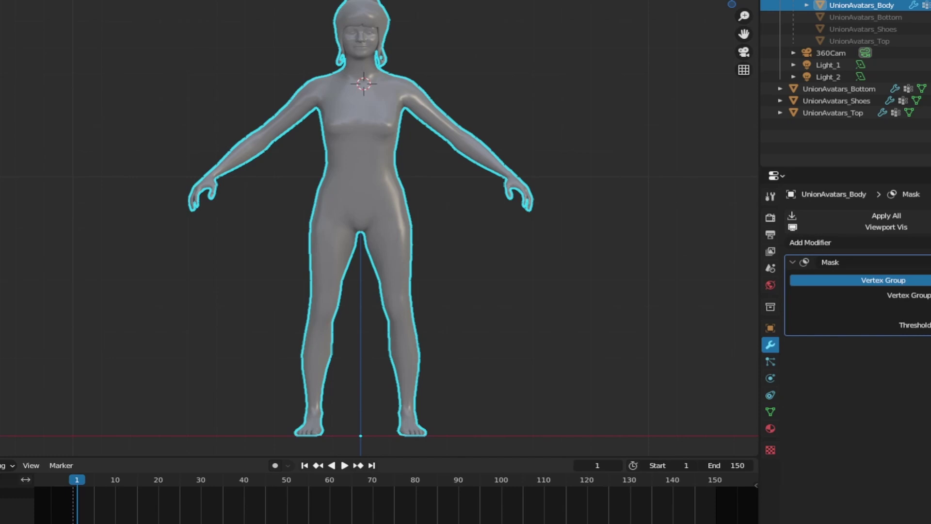
Step: Leave local view and inspect the masked body under the suit, looking closely at the collar and neck
left_click_drag(540, 222, 526, 246, "shift")
middle_click_drag(537, 251, 447, 265)
scroll(345, 168, "up", 3)
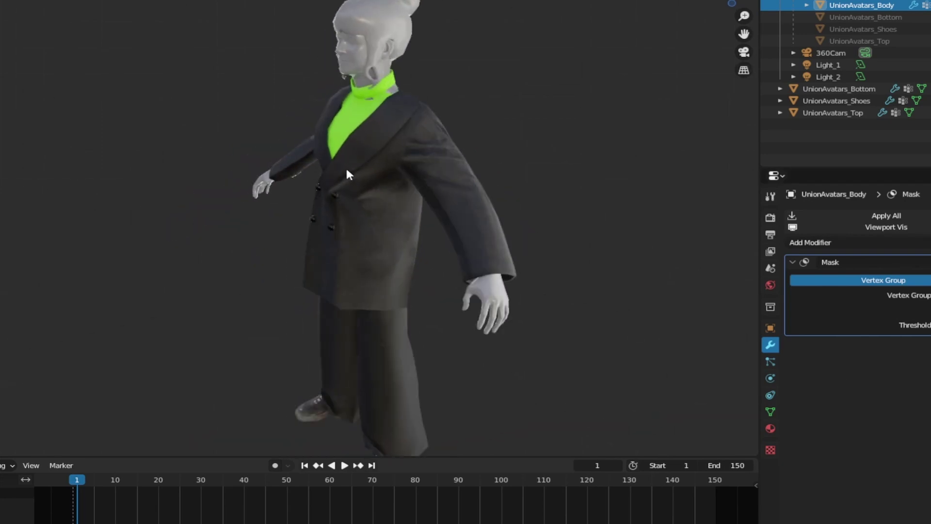
key("KP_1")
scroll(361, 81, "up", 4)
key("alt+shift+z")
middle_click_drag(364, 83, 449, 167)
scroll(327, 201, "up", 5)
middle_click_drag(329, 195, 515, 202)
Step: Enter Edit Mode on UnionAvatars_Body and isolate the body in local view to work on the neck
key("Tab")
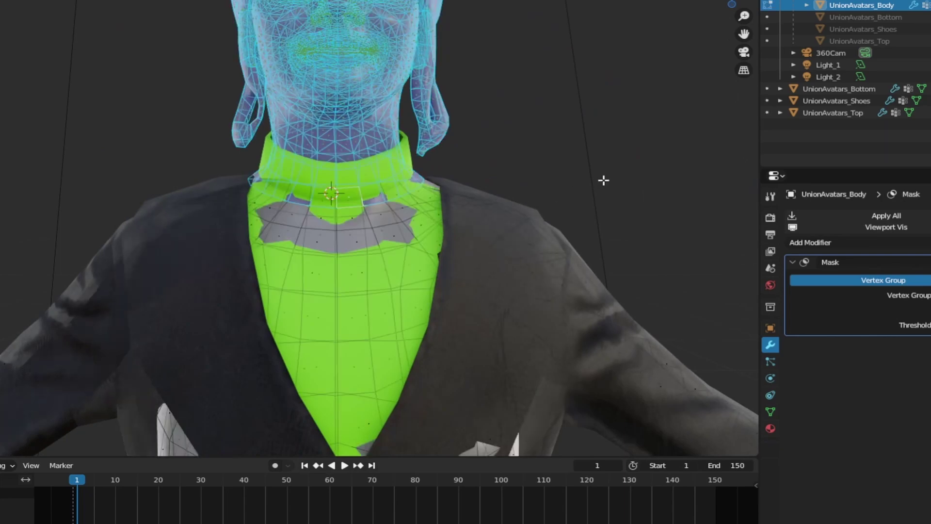
key("Tab")
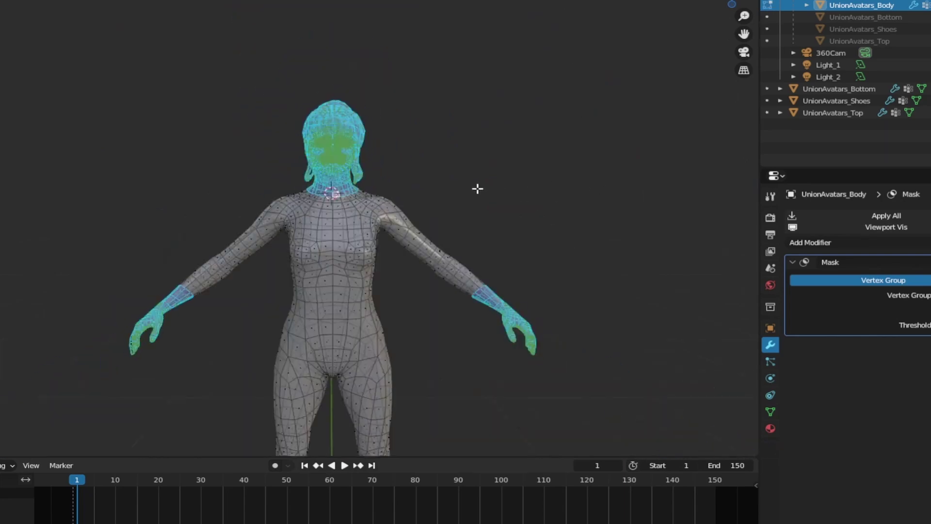
scroll(478, 201, "up", 6)
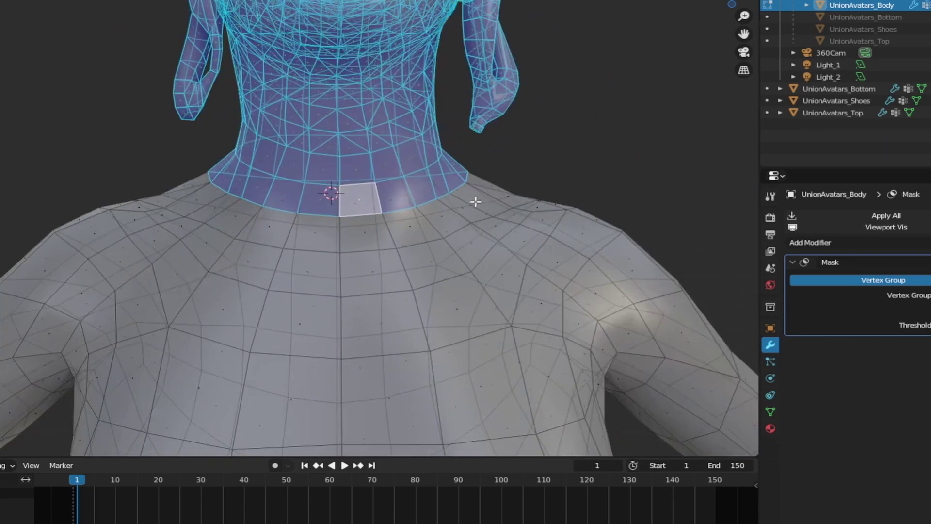
Step: Try to select the ring of faces around the base of the neck while the mesh is see-through
scroll(475, 201, "down", 1)
left_click(398, 196)
left_click(398, 196, "alt+shift")
left_click(398, 196, "alt+shift")
middle_click_drag(475, 166, 447, 144)
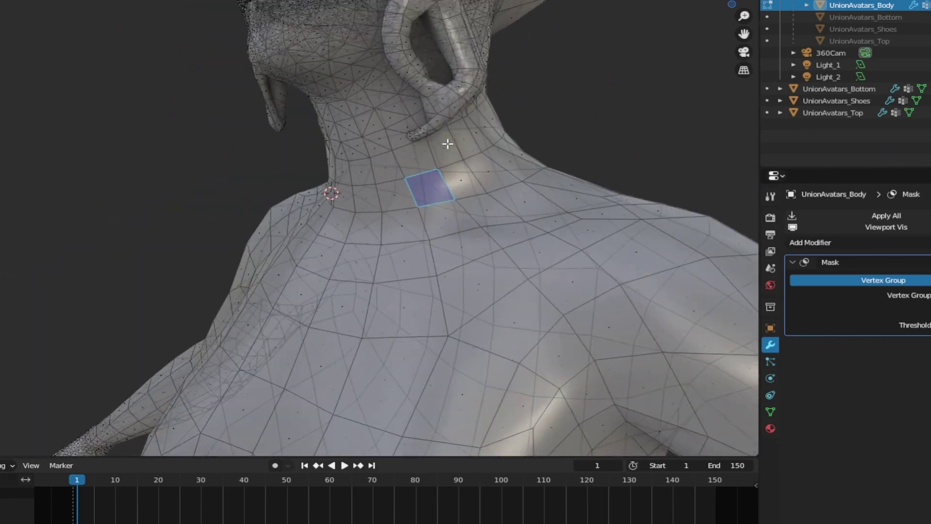
scroll(447, 144, "down", 3)
left_click(386, 190, "alt+shift")
middle_click_drag(387, 189, 447, 172)
left_click(380, 189, "alt+shift")
left_click(380, 189)
scroll(391, 191, "up", 2)
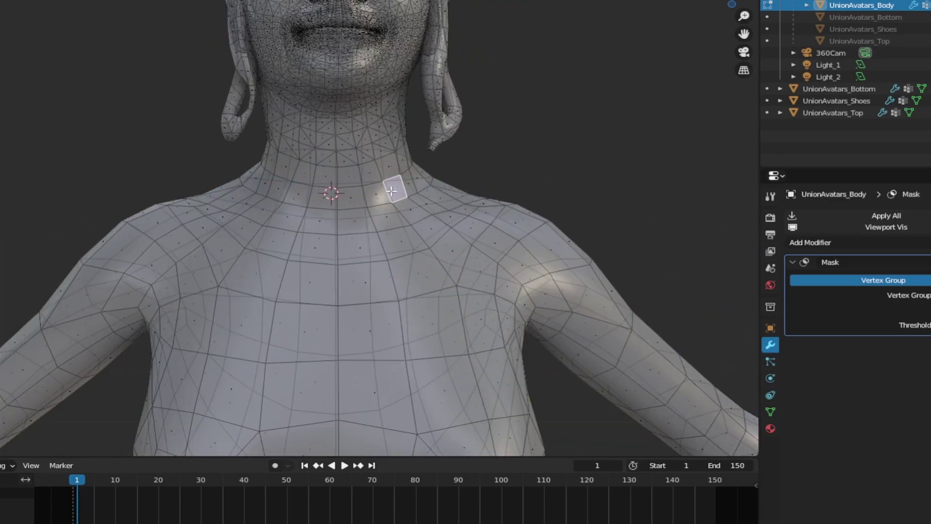
Step: Select the face loop around the base of the neck, remove it from the mask vertex group and leave Edit Mode
middle_click_drag(239, 189, 355, 202)
left_click(208, 183, "alt")
middle_click_drag(208, 182, 507, 193)
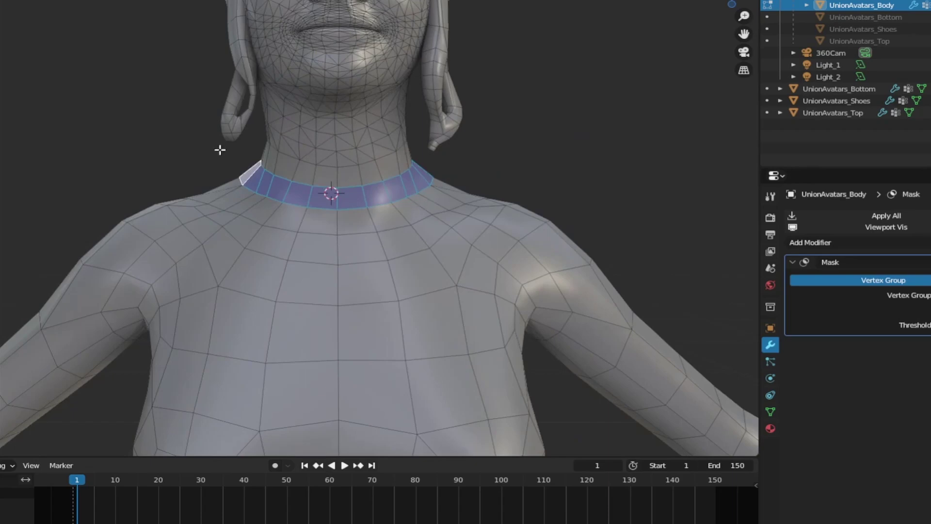
left_click(770, 412)
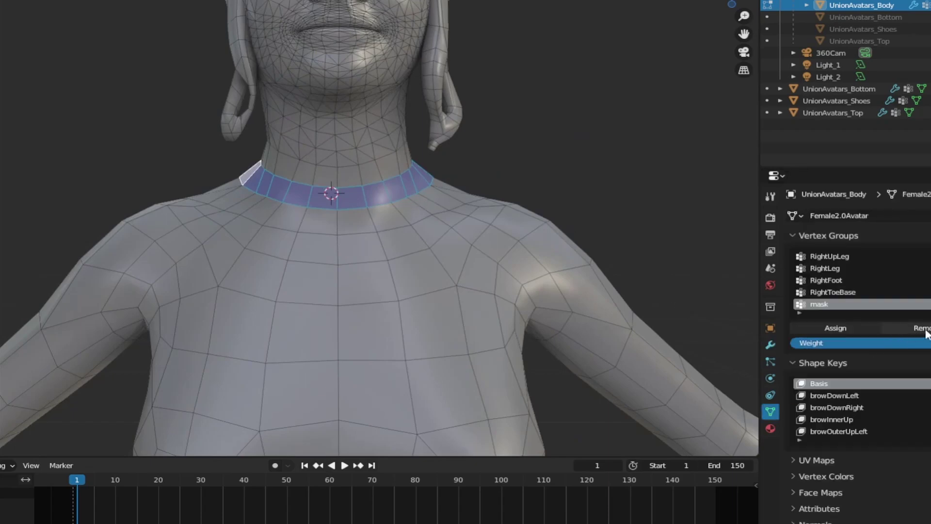
key("Tab")
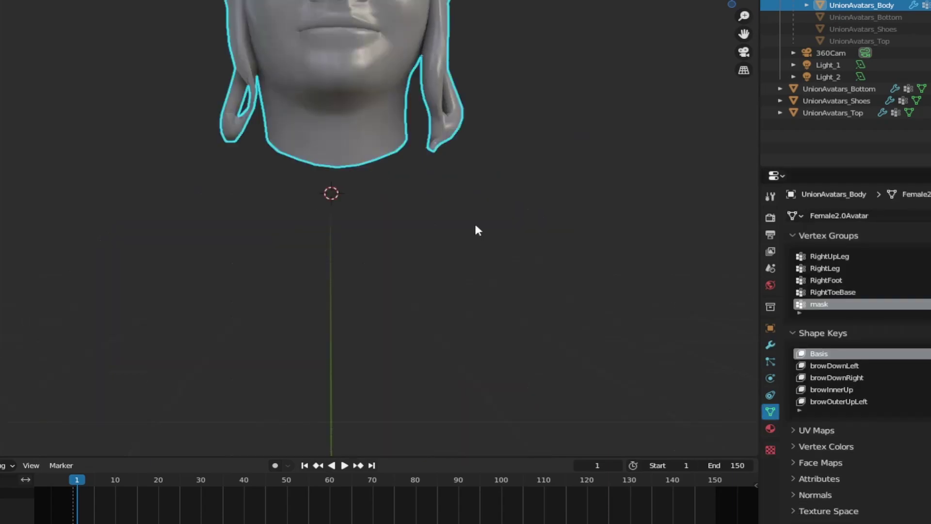
Step: Leave local view and examine the collar, neck and hands of the masked body under the suit, ending in front view
scroll(484, 228, "up", 2)
middle_click_drag(504, 232, 353, 276)
scroll(273, 272, "down", 5)
scroll(352, 276, "up", 3)
middle_click_drag(359, 273, 490, 247)
scroll(492, 369, "down", 2)
left_click_drag(538, 457, 530, 404)
key("alt+shift+z")
scroll(491, 263, "down", 1)
middle_click_drag(490, 263, 511, 266)
key("KP_1")
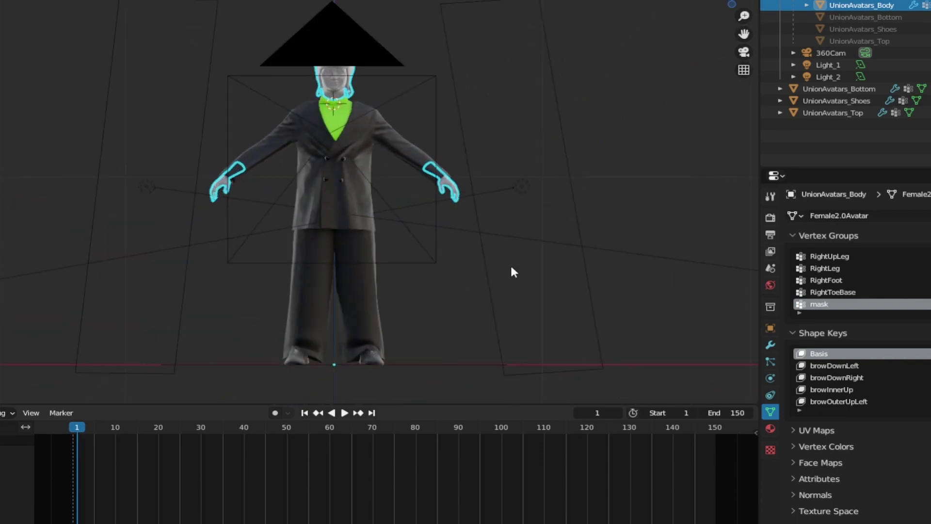
Step: Move UnionAvatars_Bottom, UnionAvatars_Shoes and UnionAvatars_Top into the collection that holds UnionAvatars_Body, then clear the selection
left_click(462, 279)
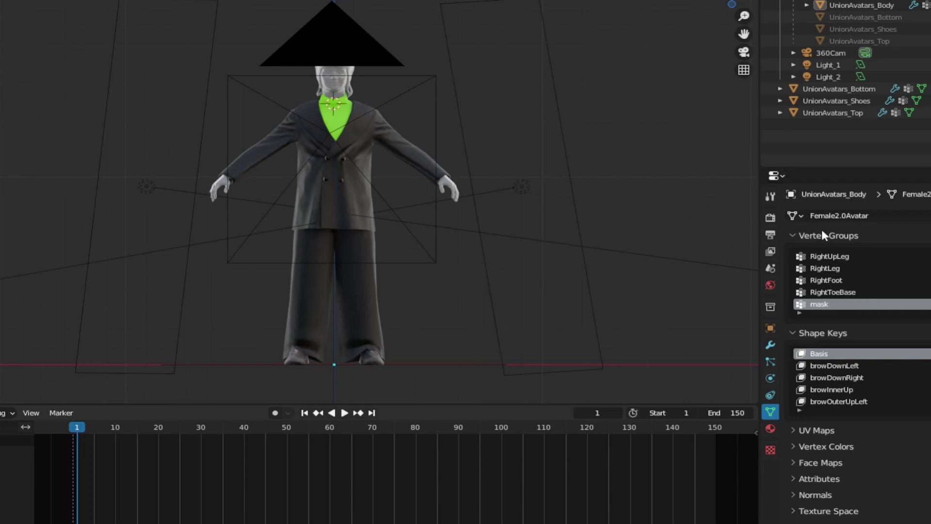
left_click(849, 88)
left_click(846, 112, "shift")
left_click_drag(848, 95, 849, 5)
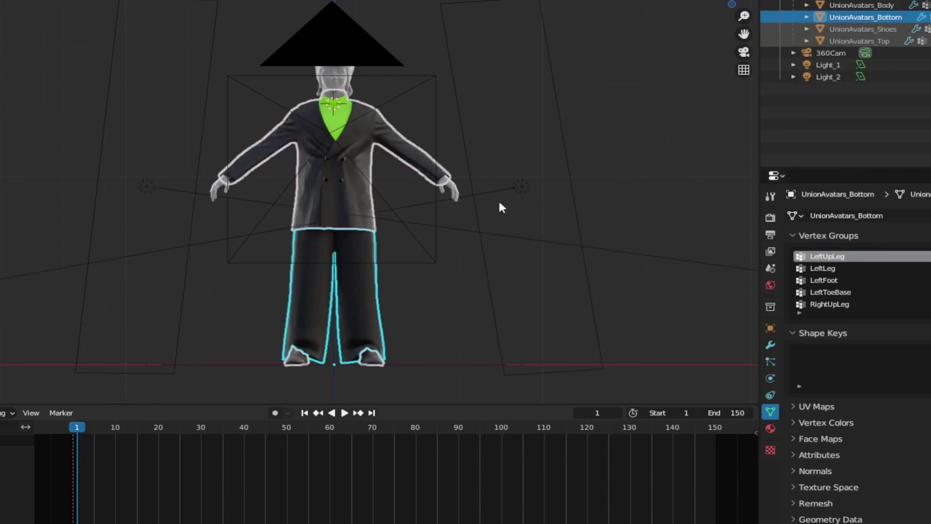
left_click(601, 155)
scroll(671, 129, "up", 1)
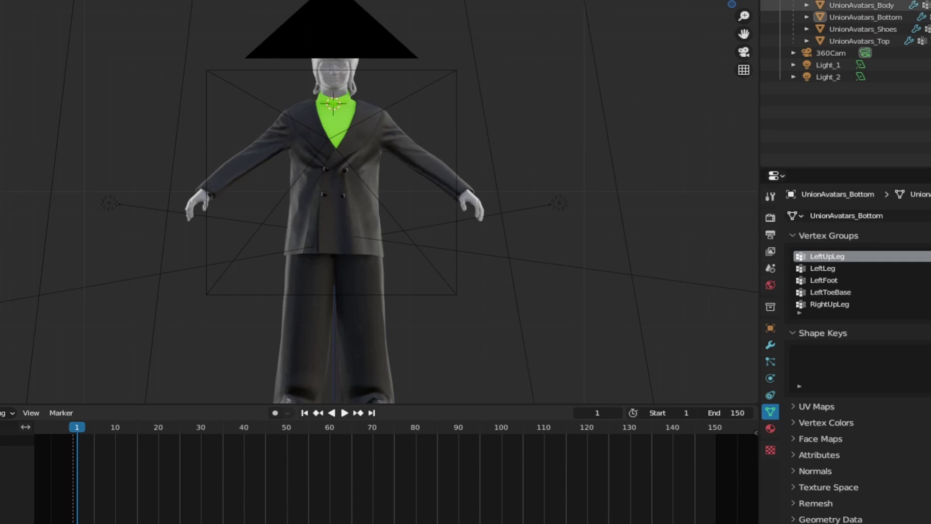
scroll(460, 281, "up", 1)
left_click_drag(416, 407, 416, 419)
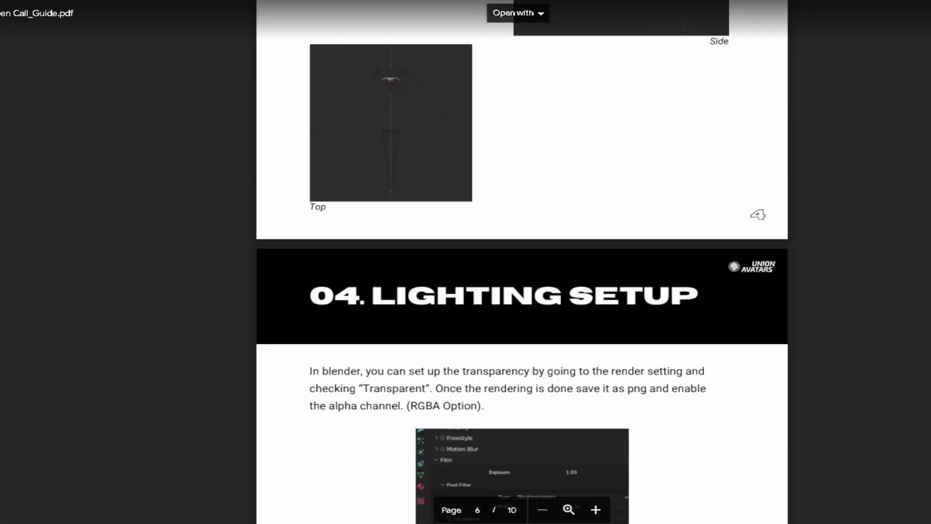
Step: Switch to the Open Call guide PDF and review the required submission files and the preview and turntable sizes
scroll(522, 262, "down", 15)
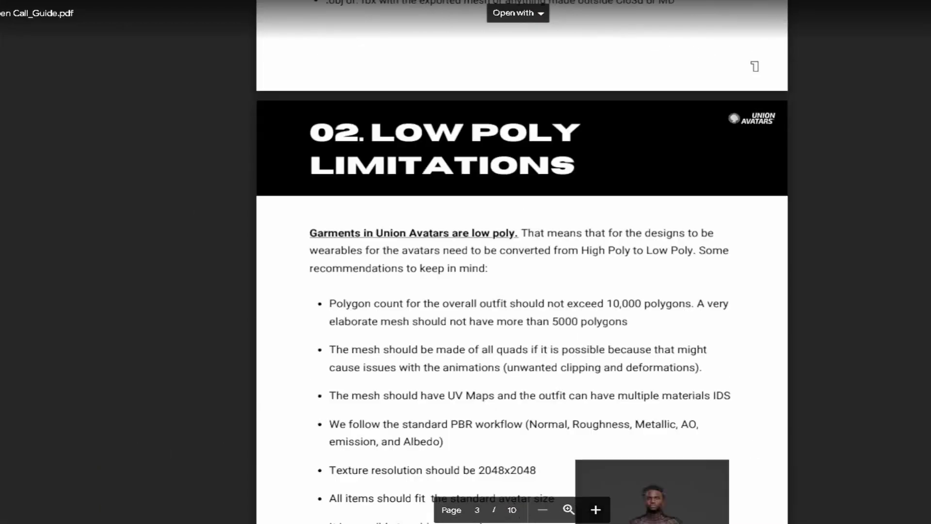
scroll(521, 262, "up", 10)
scroll(522, 262, "down", 3)
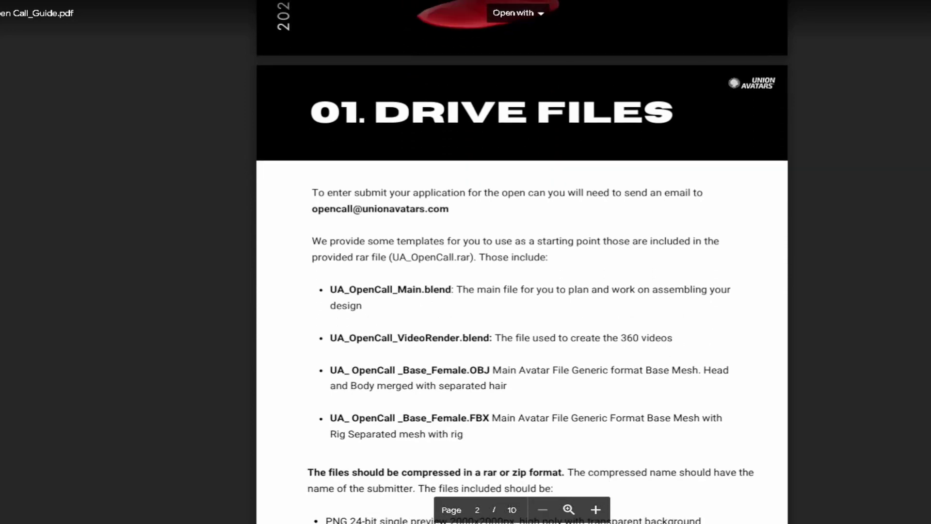
scroll(522, 262, "down", 2)
scroll(352, 192, "down", 5)
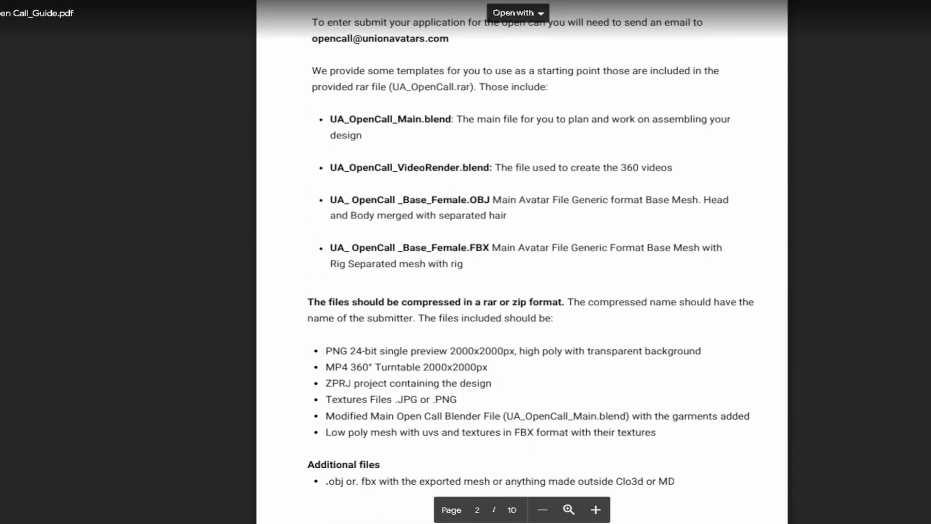
left_click_drag(327, 172, 675, 257)
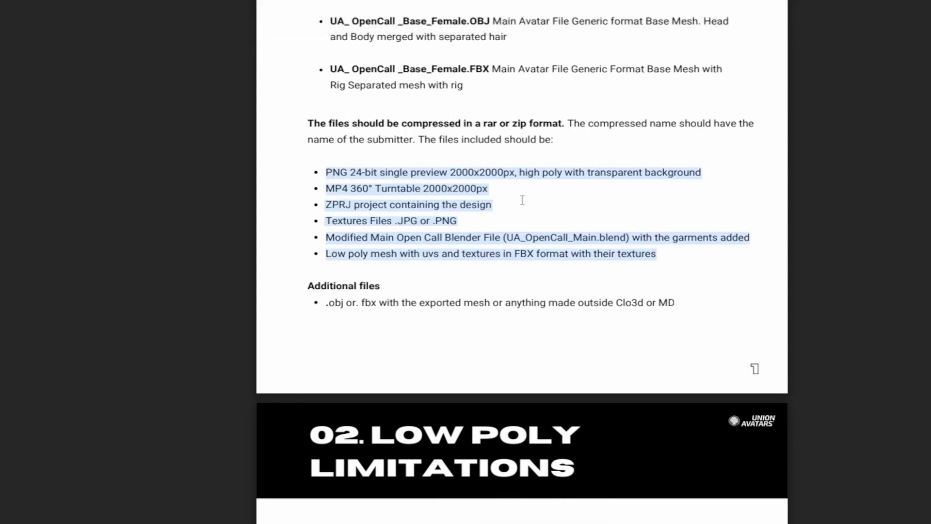
left_click_drag(449, 172, 515, 172)
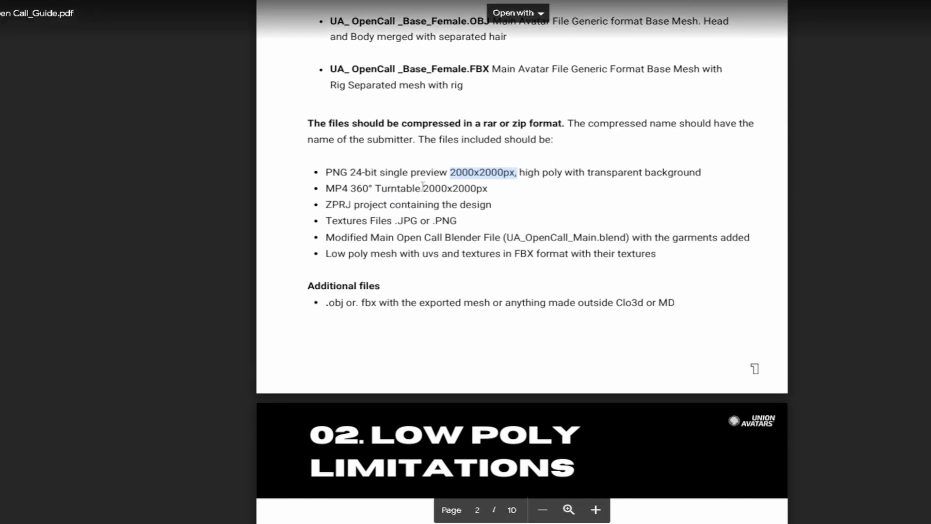
left_click_drag(422, 188, 488, 189)
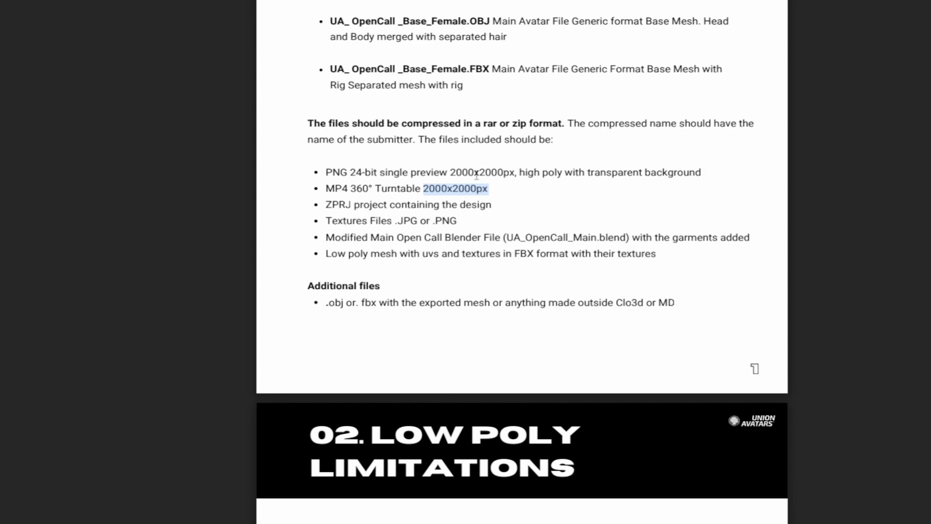
left_click_drag(450, 173, 517, 188)
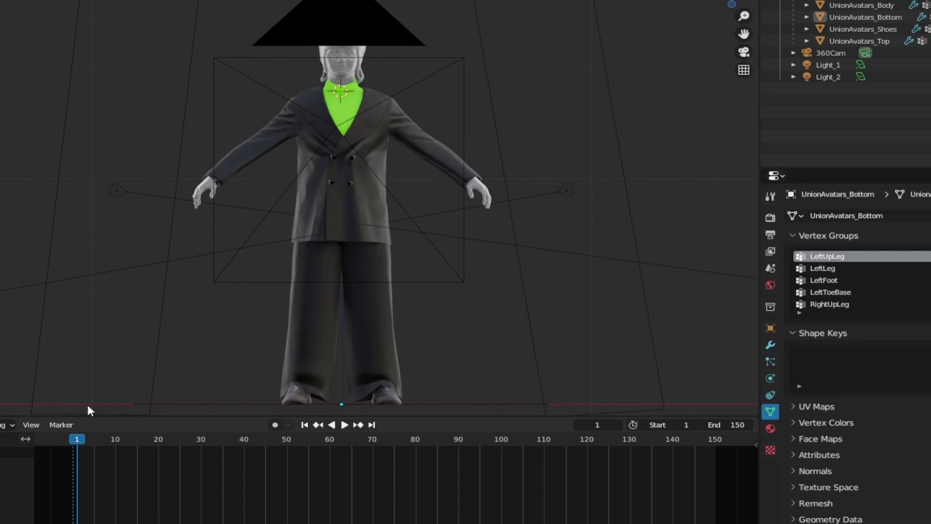
Step: Preview the dressed avatar in rendered shading and look through the scene camera
mouse_move(77, 440)
left_mouse_down()
mouse_move(298, 441)
mouse_move(77, 441)
left_mouse_up()
left_click(739, 1)
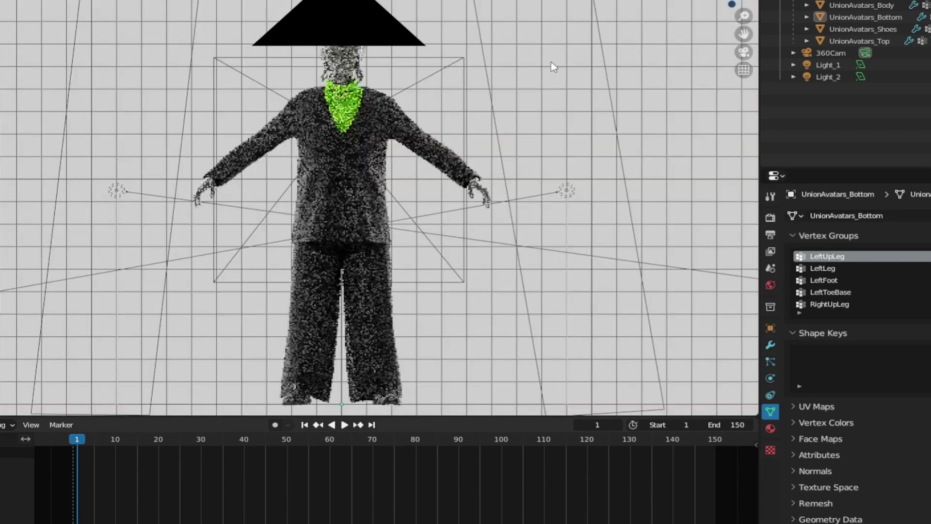
key("KP_0")
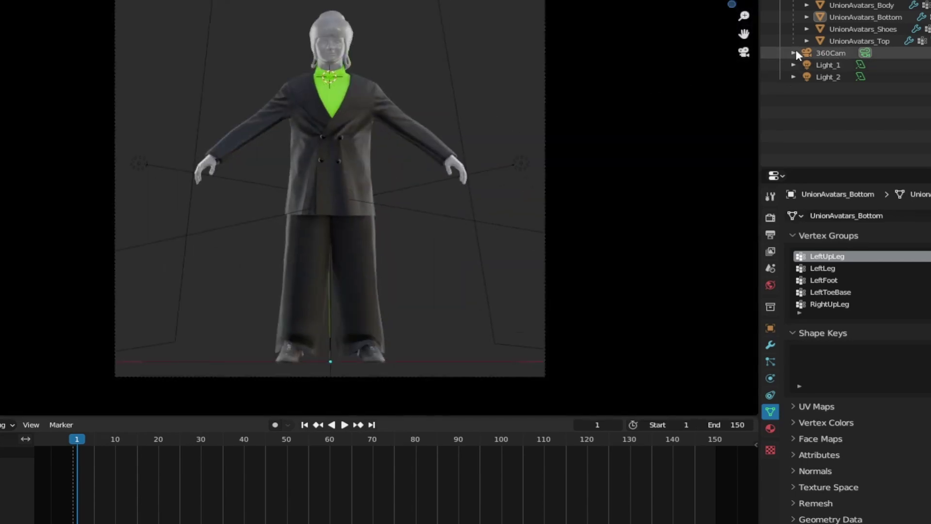
Step: Select 360Cam and display its location, rotation and scale values in the sidebar
left_click(839, 54)
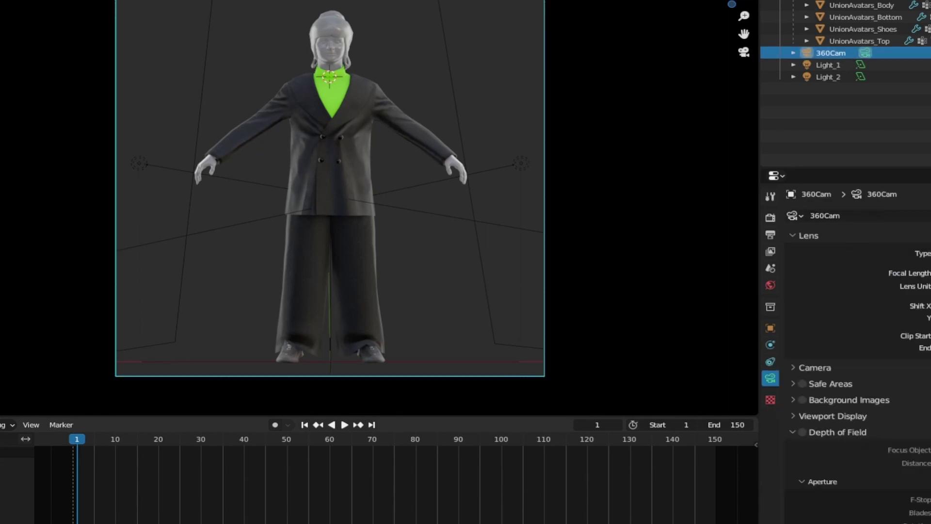
key("n")
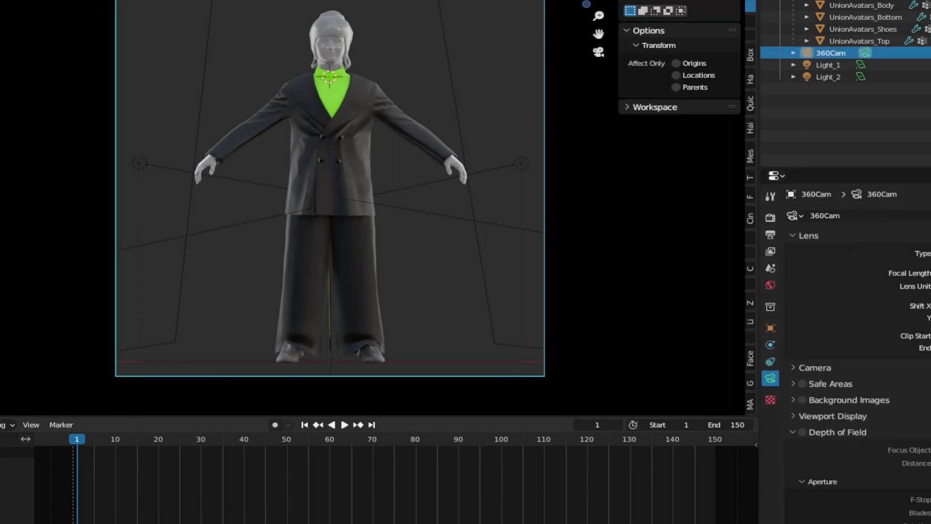
left_click(751, 2)
left_click(750, 15)
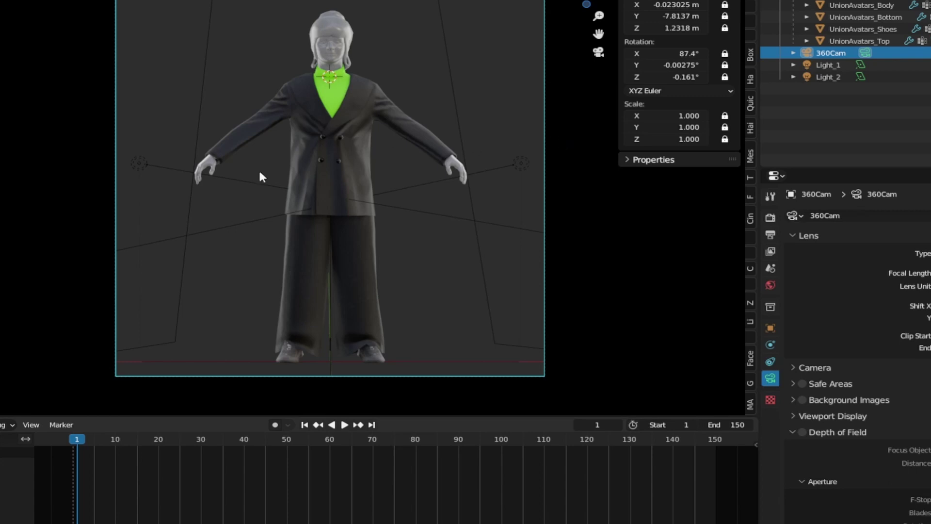
Step: Show the scene's output settings for resolution, frame range and file format, and start a render
left_click(0, 0)
left_click(770, 251)
left_click(770, 234)
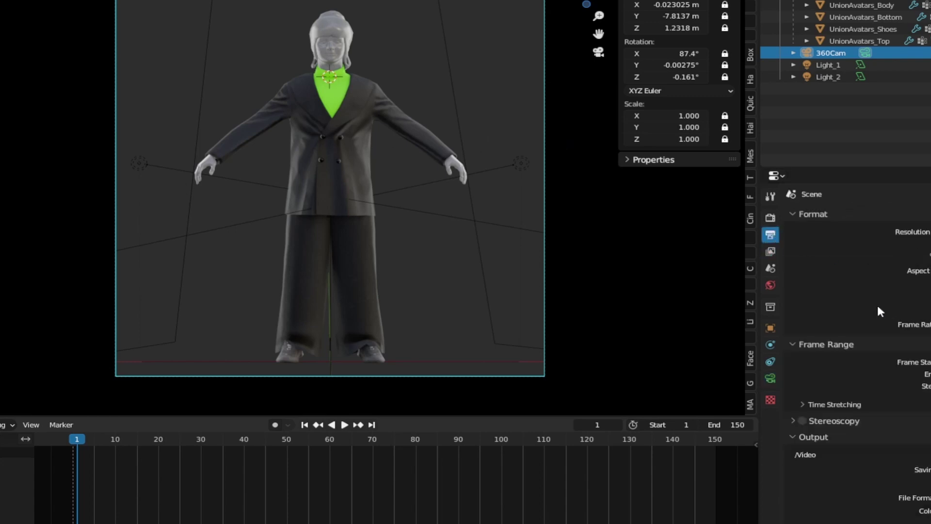
left_click(0, 0)
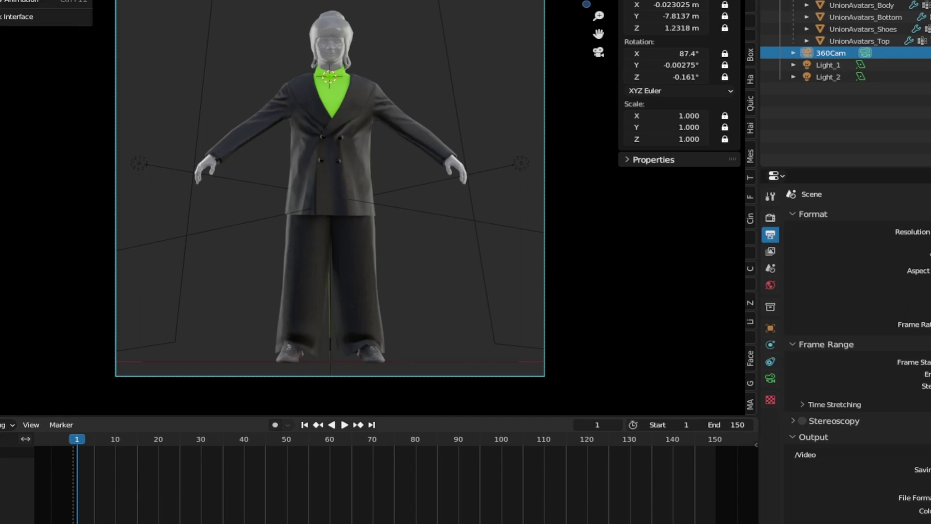
left_click(20, 0)
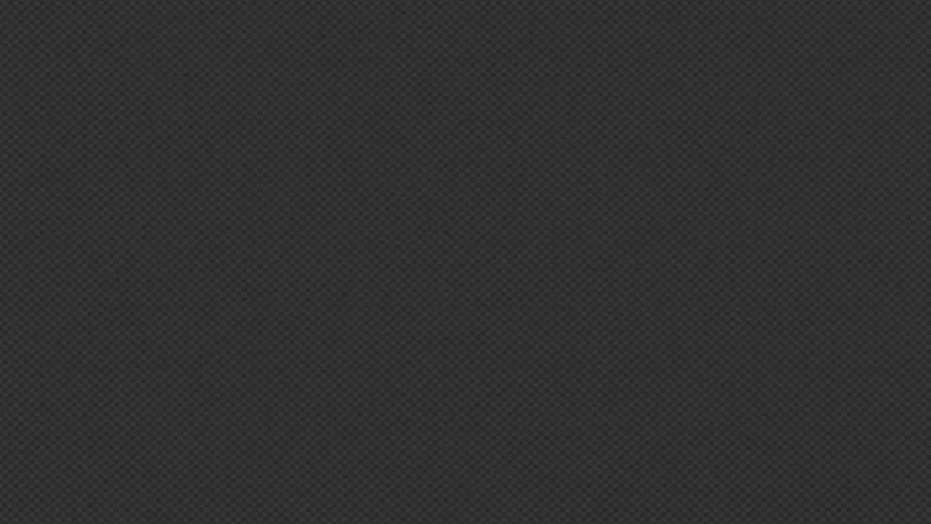
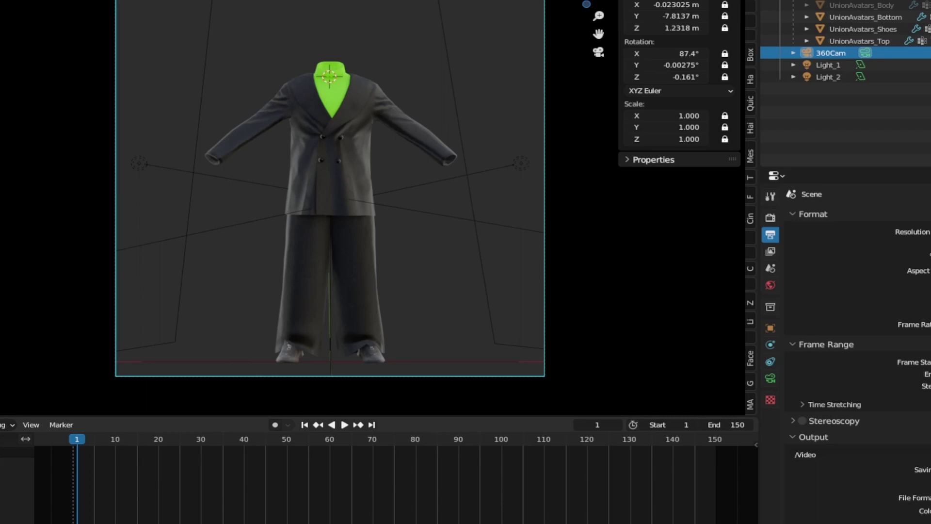
Step: Parent UnionAvatars_Top, UnionAvatars_Shoes and UnionAvatars_Bottom to the keyframed turntable empty with the Object option, and return the timeline to frame 1
left_click_drag(128, 442, 98, 441)
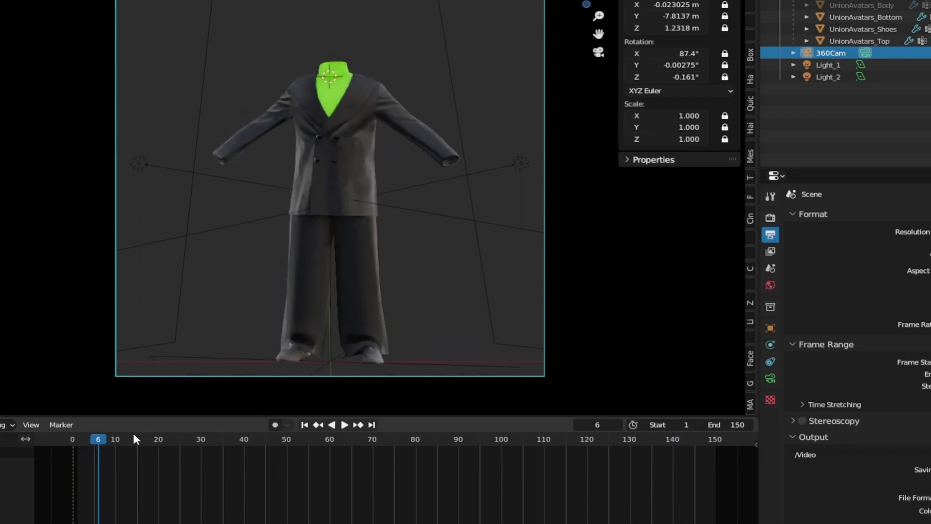
left_click(857, 41)
left_click(854, 13, "shift")
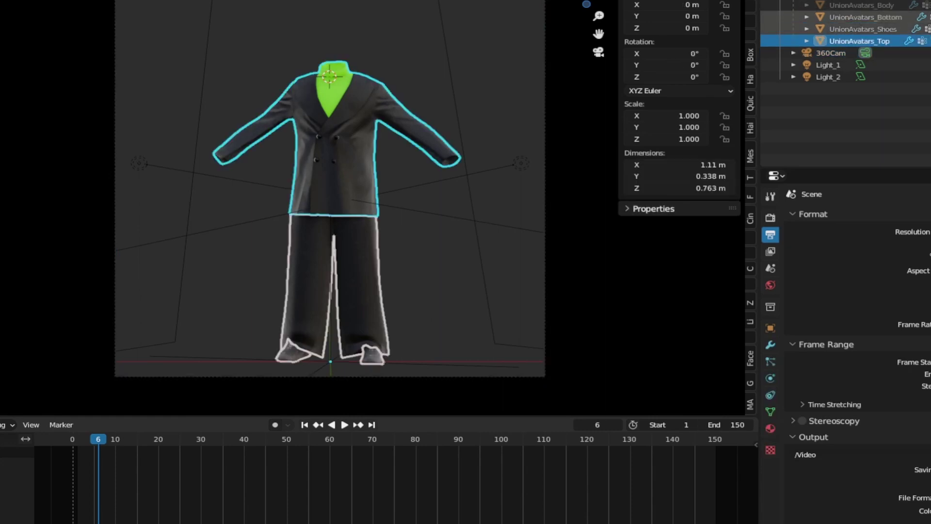
left_click(849, 1, "ctrl")
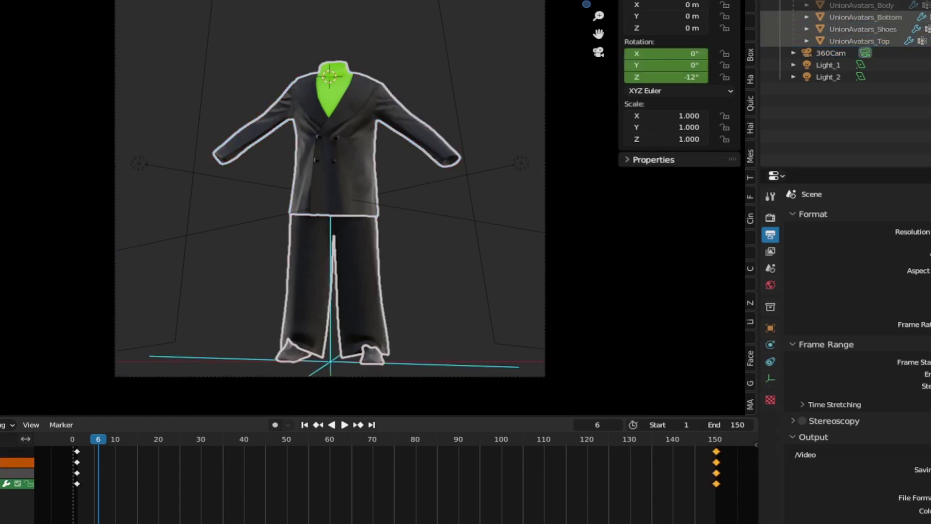
key("ctrl+p")
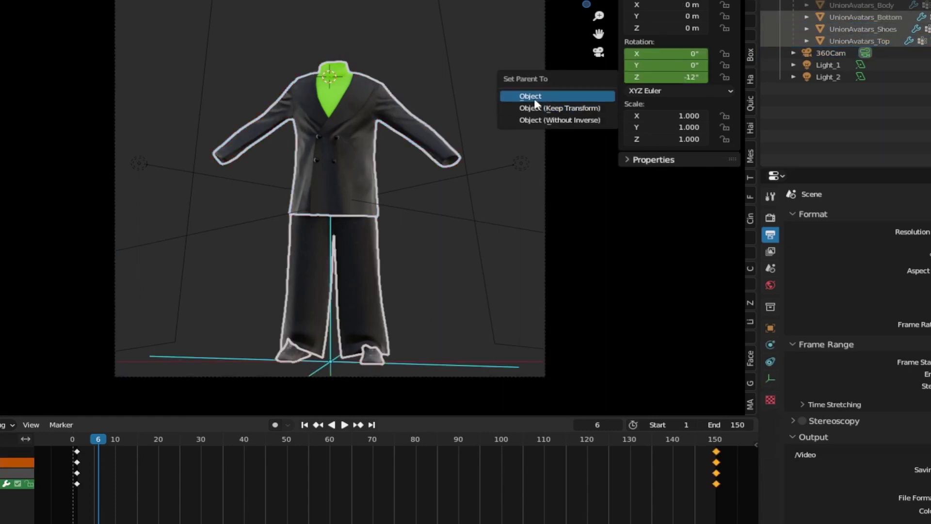
left_click(535, 103)
left_click_drag(97, 442, 73, 448)
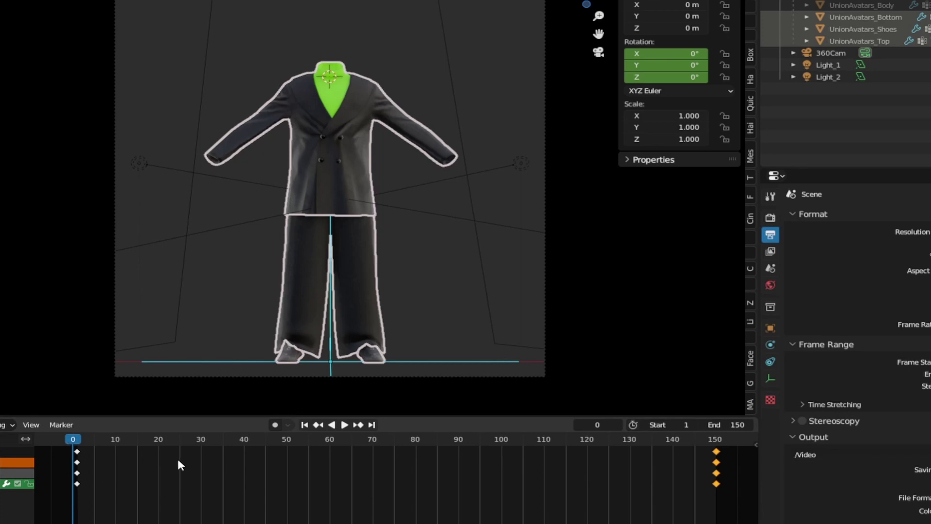
left_click(303, 425)
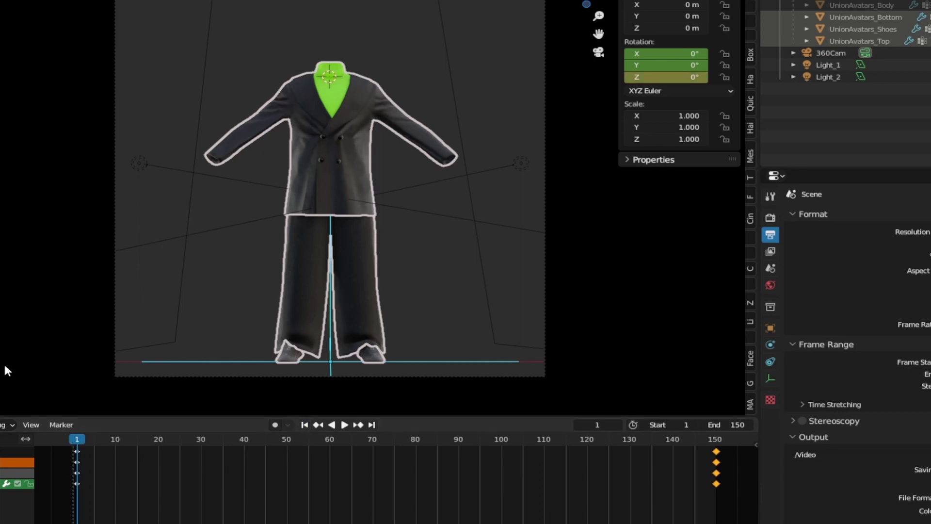
Step: Enlarge the Properties editor, and show the scene output's file format choices and video encoding settings
left_click(0, 0)
left_click(770, 251)
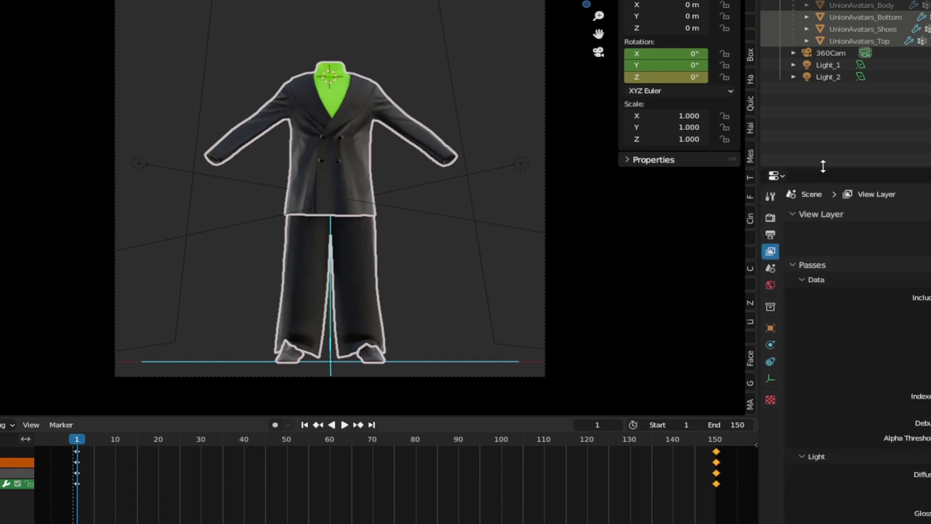
left_click_drag(823, 166, 822, 108)
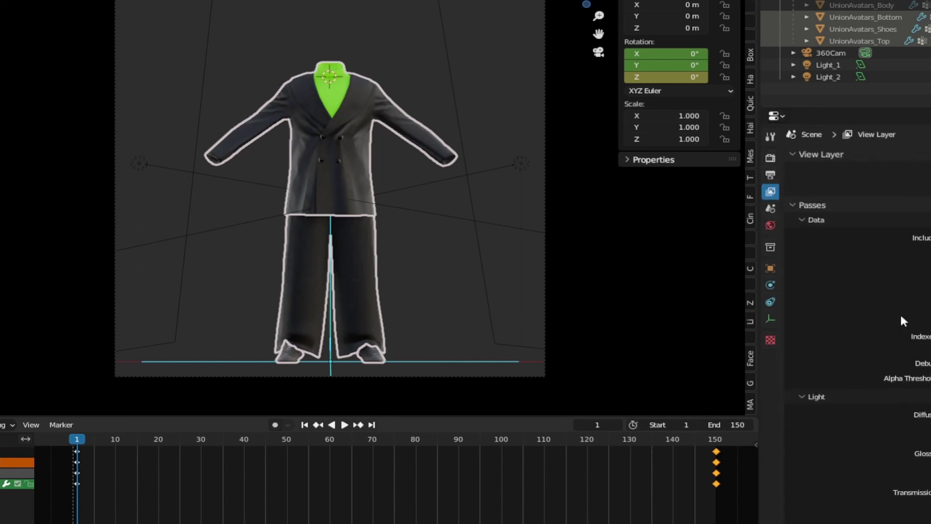
left_click(820, 204)
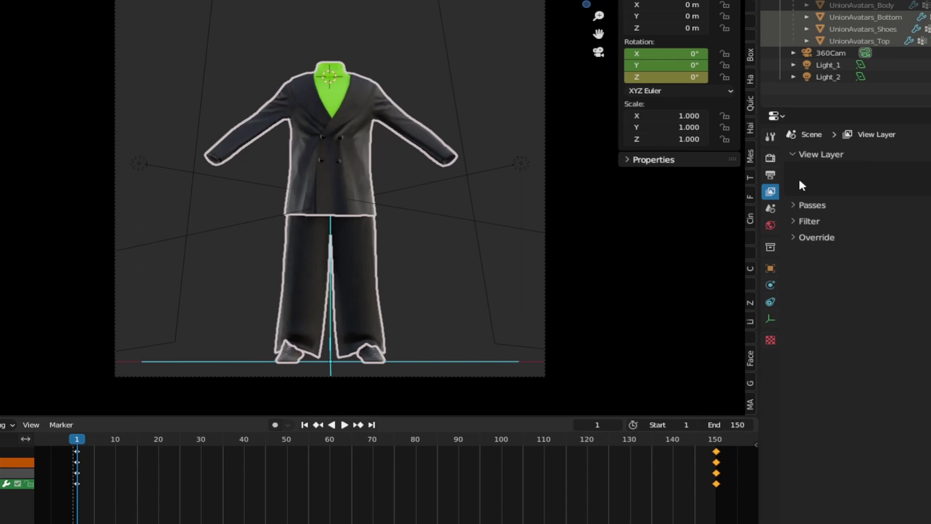
left_click(770, 176)
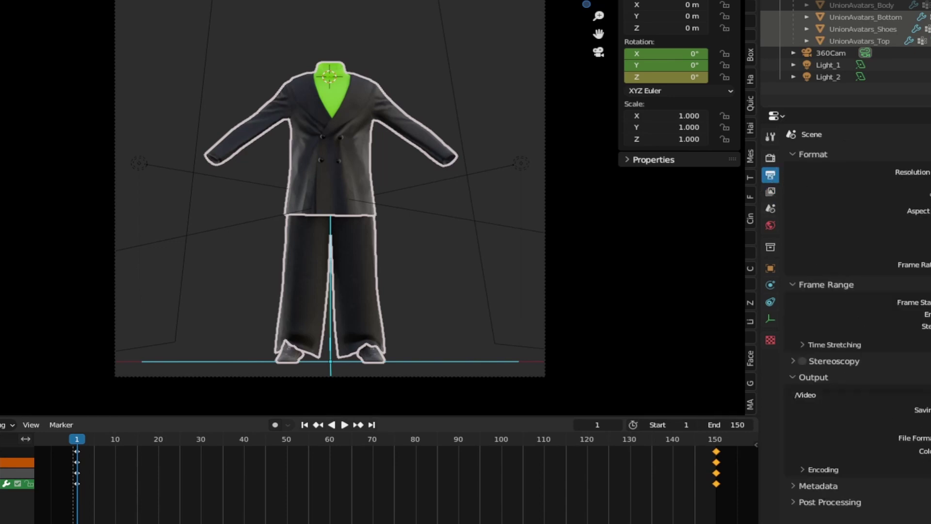
left_click(930, 438)
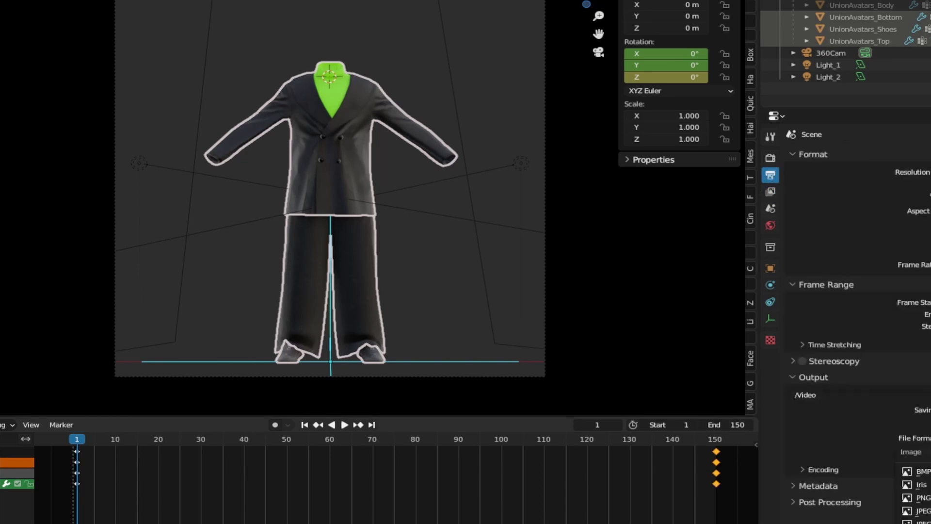
left_click(823, 469)
scroll(852, 435, "down", 5)
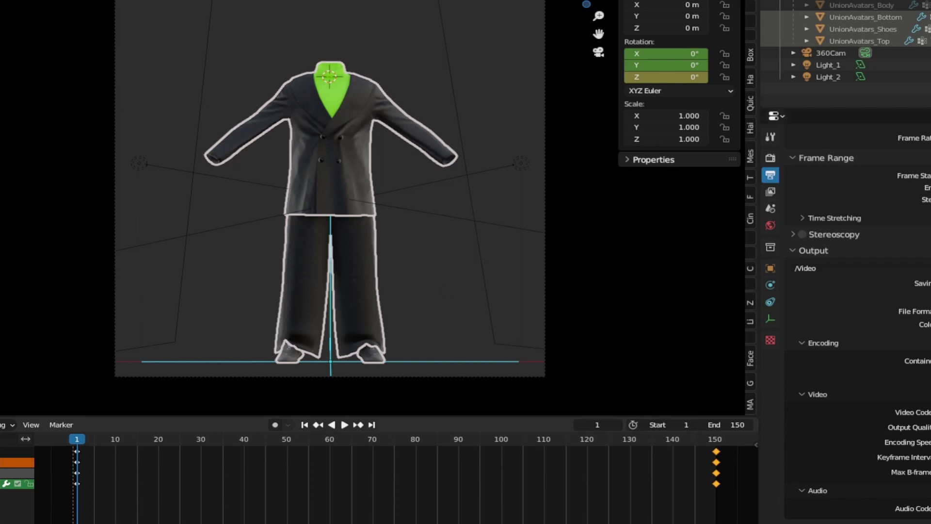
Step: Render a still image of the outfit and save it as untitled.png in the Renderfile folder
left_click(1, 0)
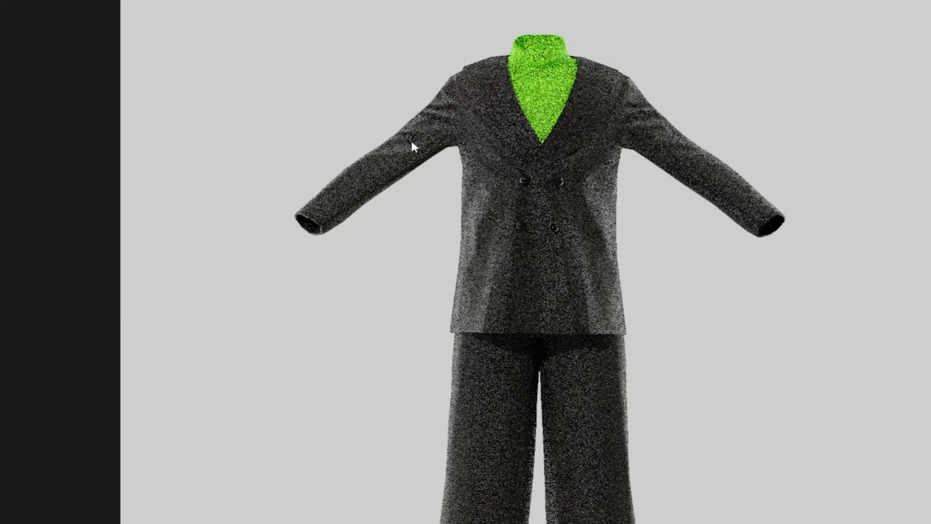
scroll(433, 217, "down", 1)
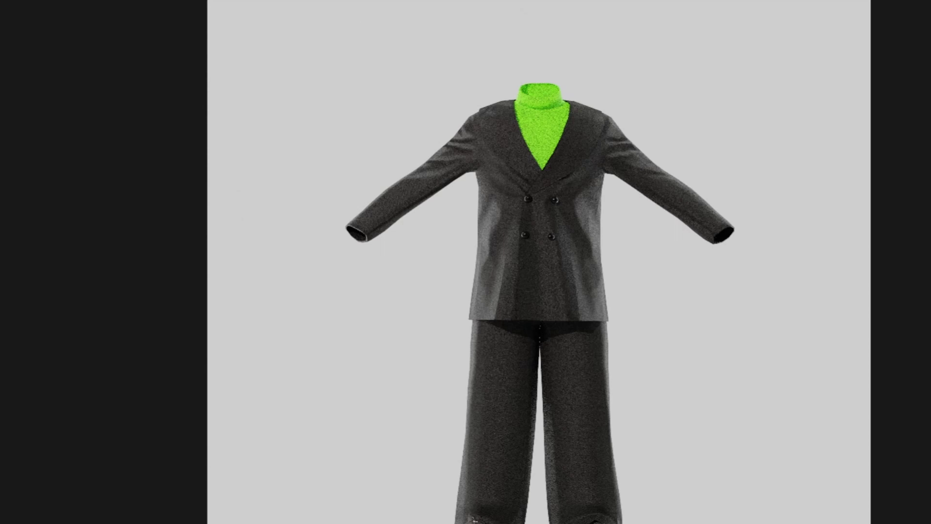
left_click(19, 0)
left_click(71, 53)
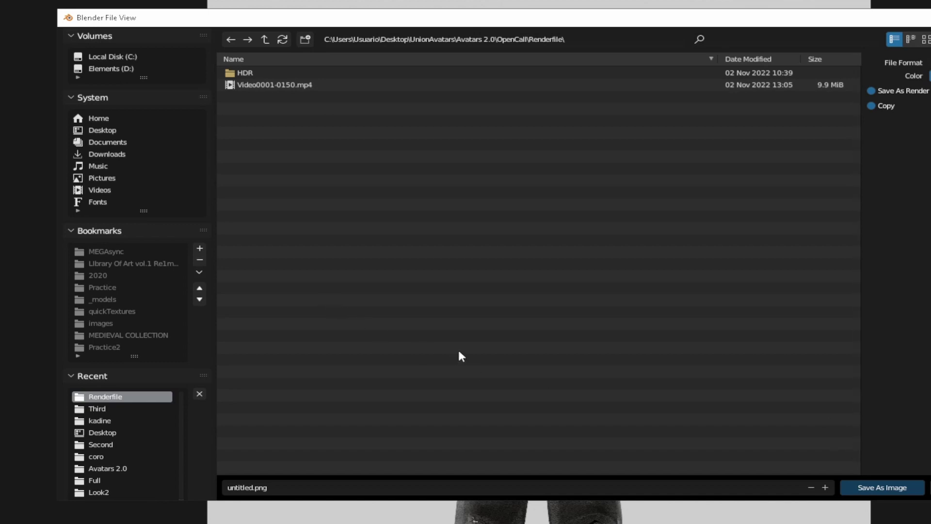
left_click(882, 487)
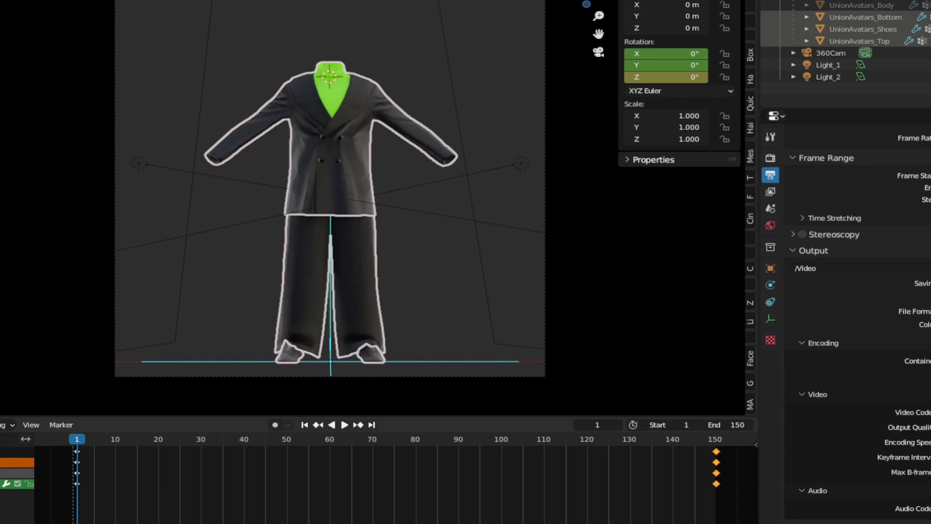
Step: Select UnionAvatars_Top, UnionAvatars_Bottom and UnionAvatars_Shoes together and try moving them as a group
left_click(360, 37)
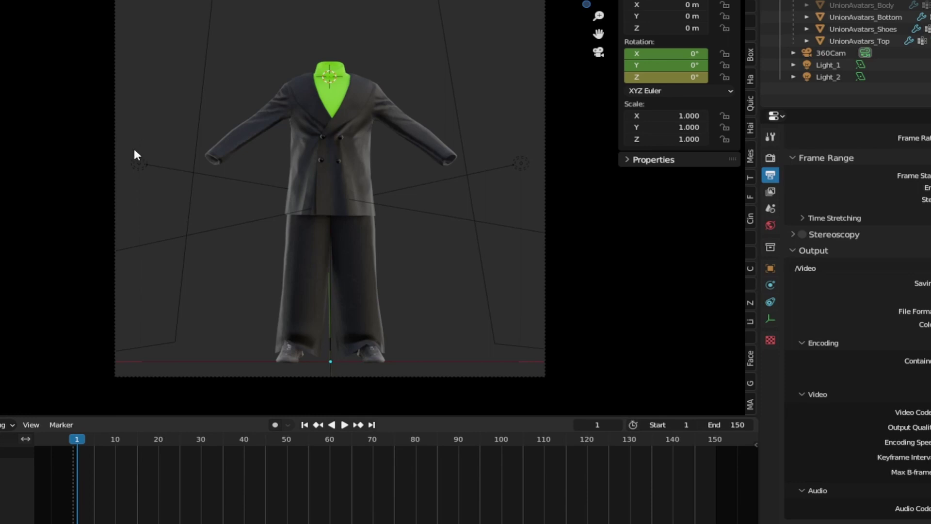
left_click(357, 147)
left_click(360, 297, "shift")
left_click(381, 359, "shift")
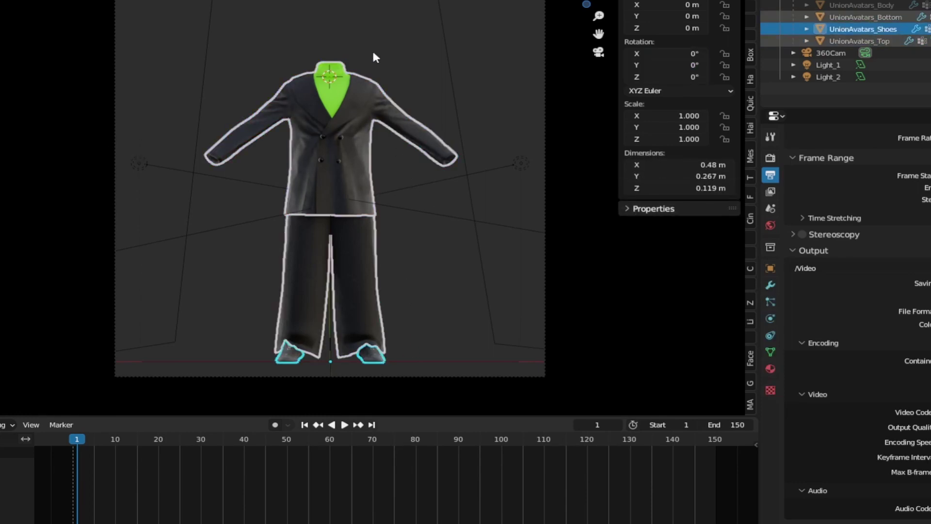
left_click(370, 108)
left_click(370, 233, "shift")
left_click(373, 354, "shift")
key("g")
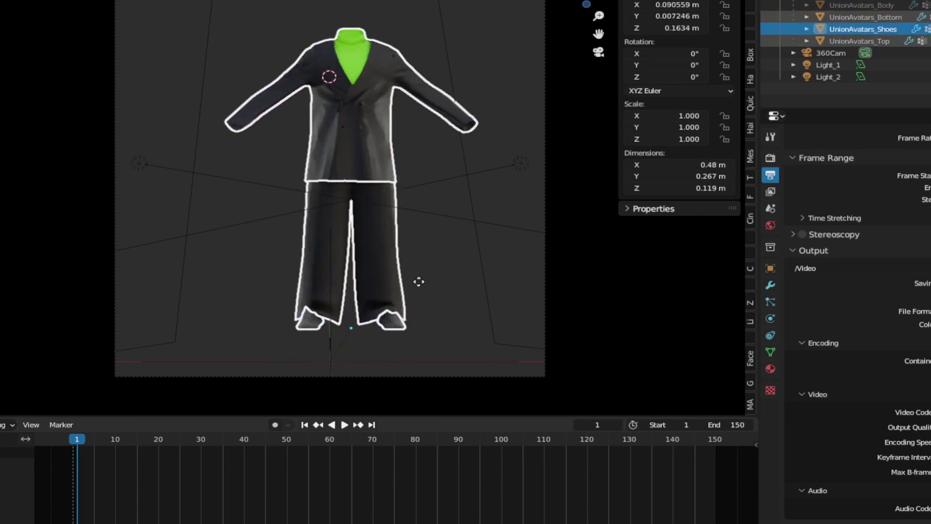
key("Escape")
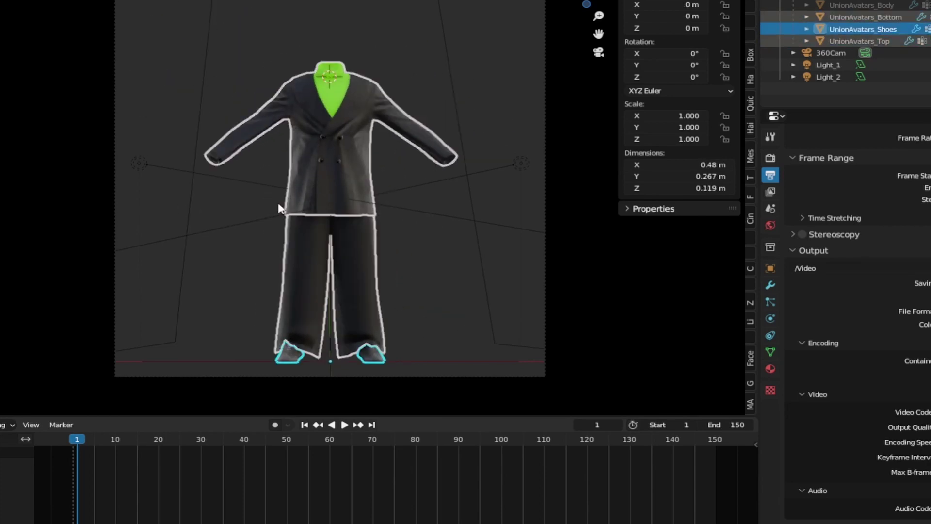
Step: Try an FBX export of the selected clothing with object types limited to Mesh and Bake Animation turned off
left_click(0, 0)
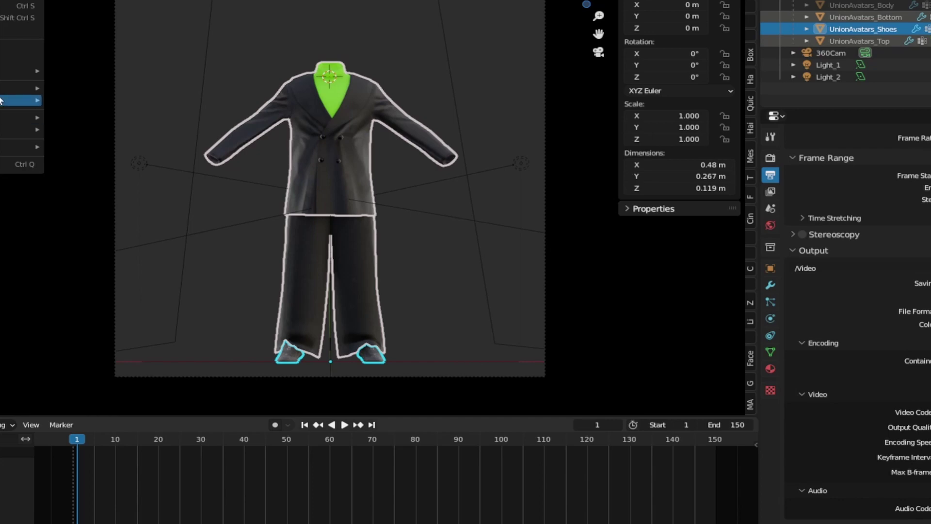
mouse_move(4, 100)
left_click(175, 182)
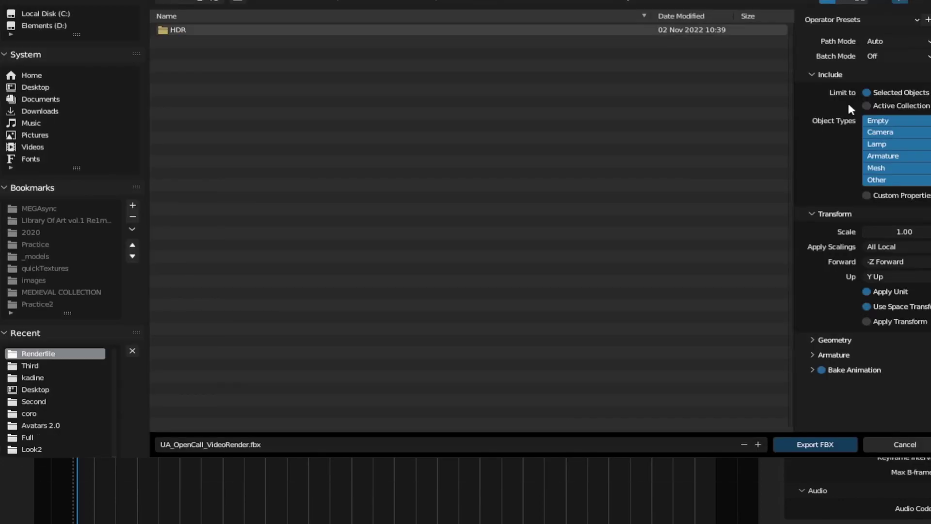
left_click(897, 170)
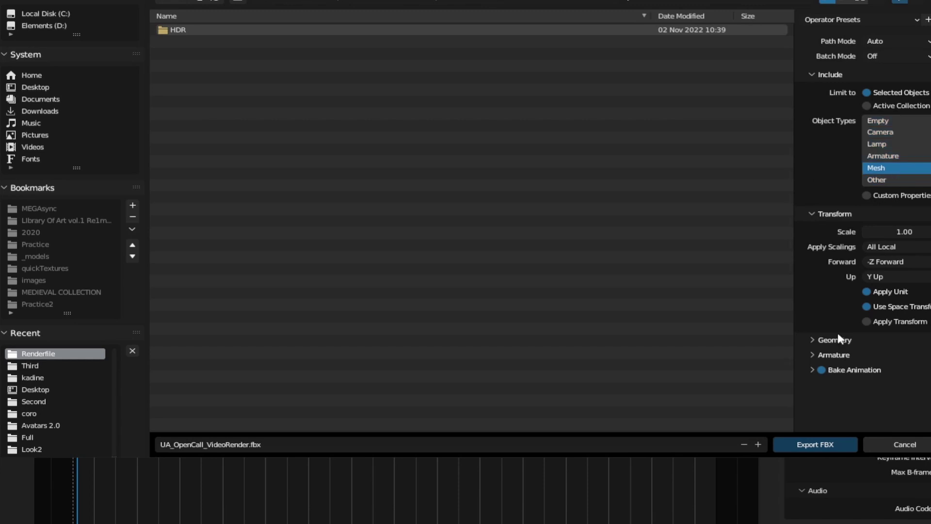
left_click(822, 369)
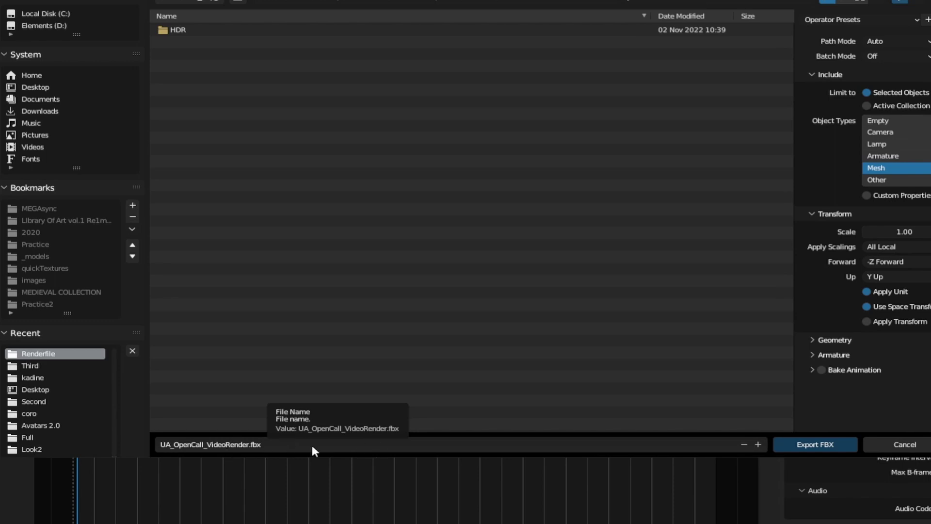
left_click(872, 442)
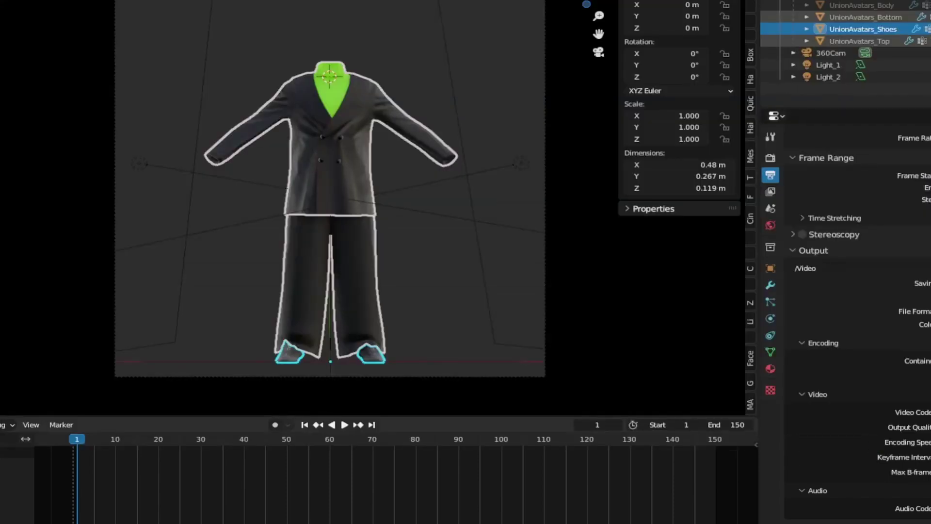
Step: Show the Wavefront OBJ export options for the selected clothing, and close them without exporting
left_click(0, 0)
mouse_move(12, 100)
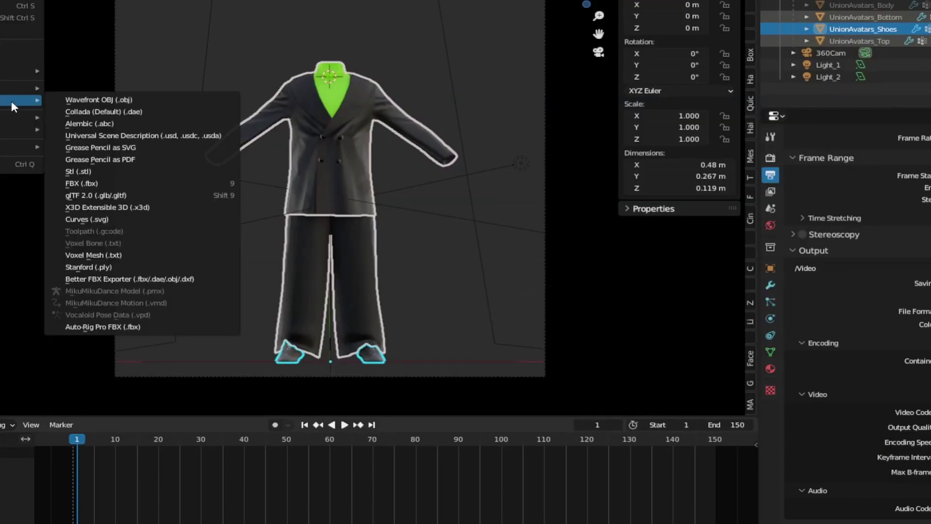
left_click(144, 103)
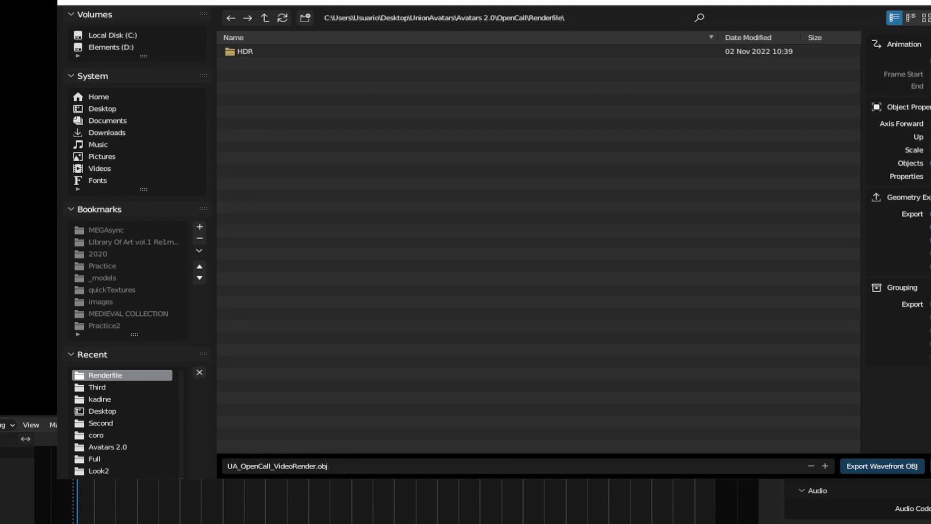
key("Escape")
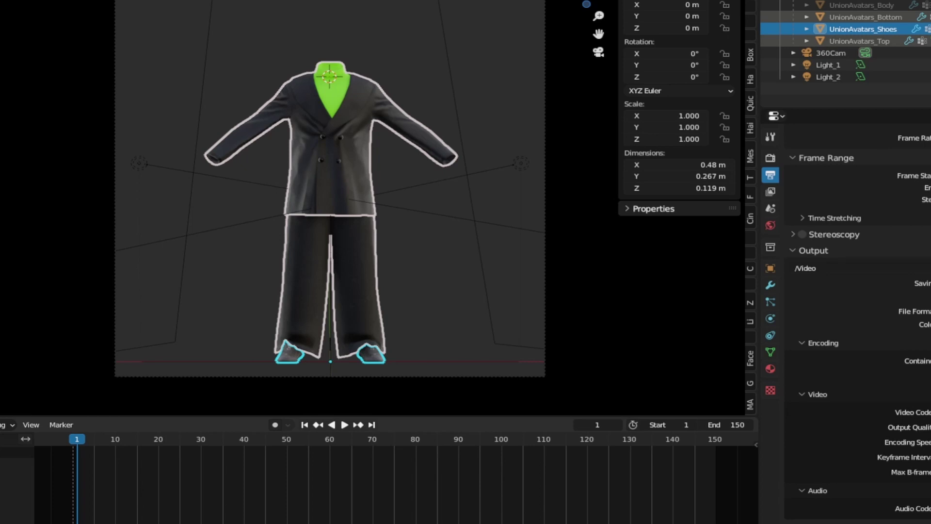
Step: Switch to File Explorer and paste the outfit's MTL, OBJ and FBX files into the Third folder
key("alt+Tab")
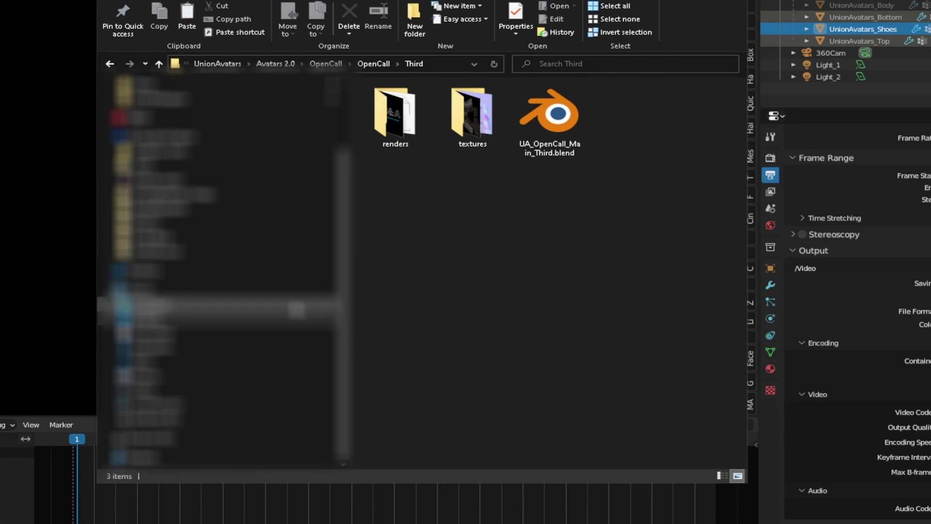
key("ctrl+v")
left_click(477, 268)
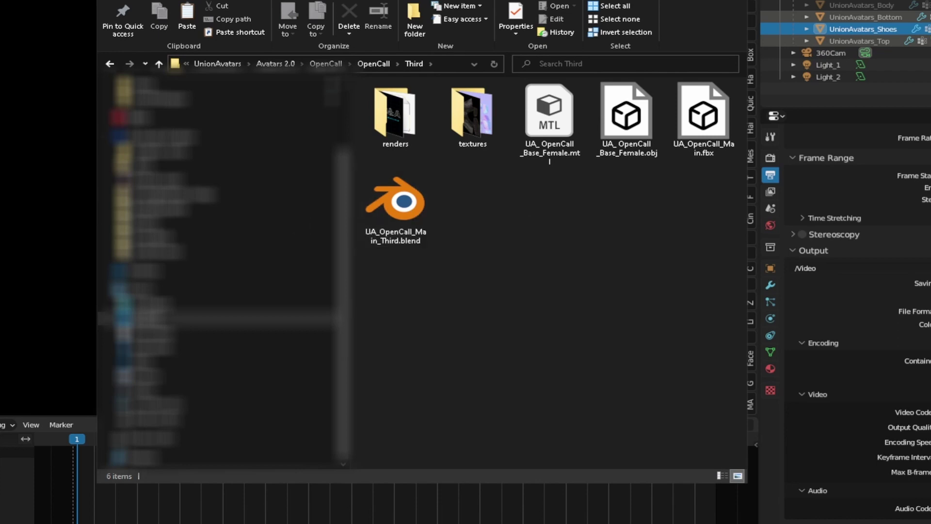
Step: Open the textures folder, check the sneaker texture's file details, and select all the sneaker, jacket and pants images
left_click(464, 99)
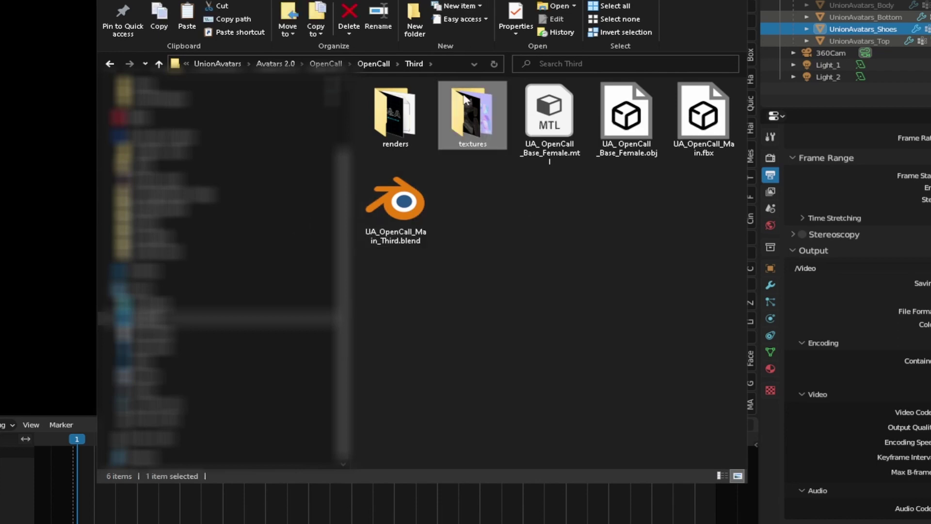
double_click(464, 100)
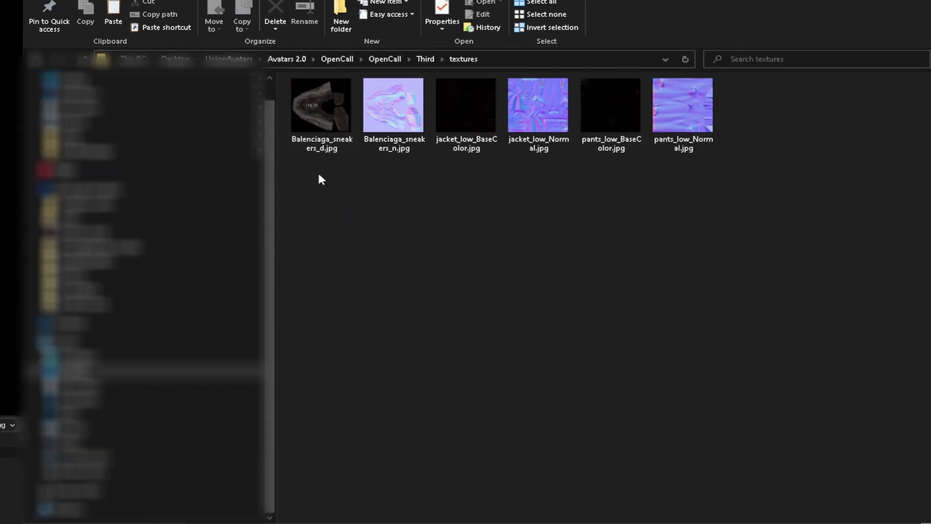
left_click_drag(308, 196, 426, 187)
left_click(318, 115)
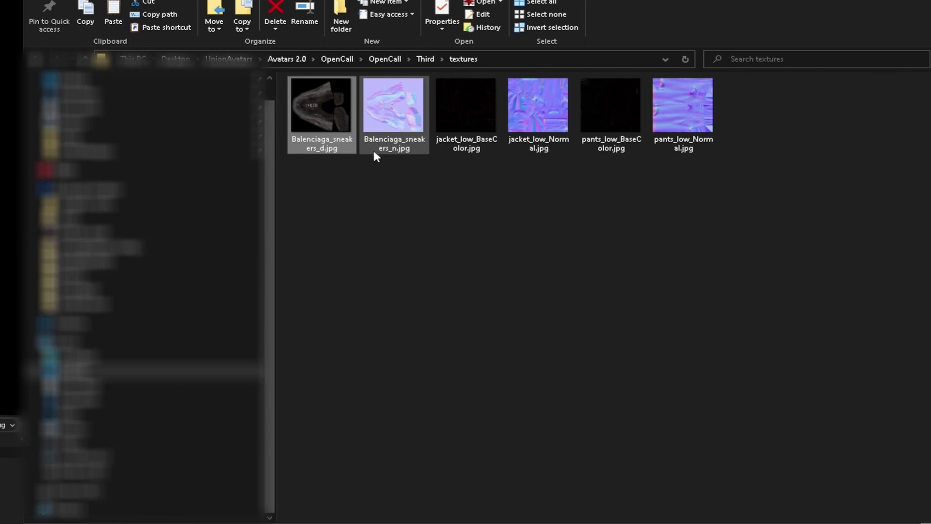
mouse_move(373, 151)
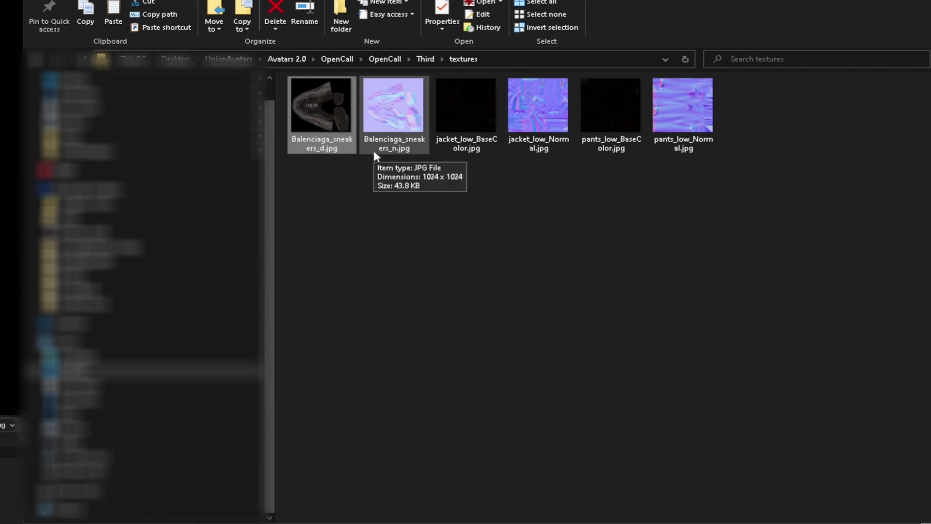
left_click_drag(325, 225, 771, 100)
left_click_drag(317, 99, 306, 184)
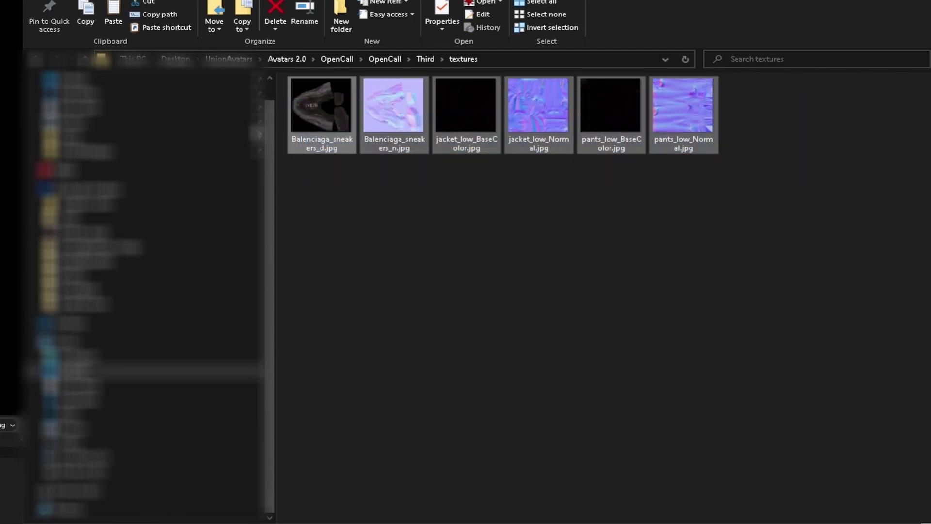